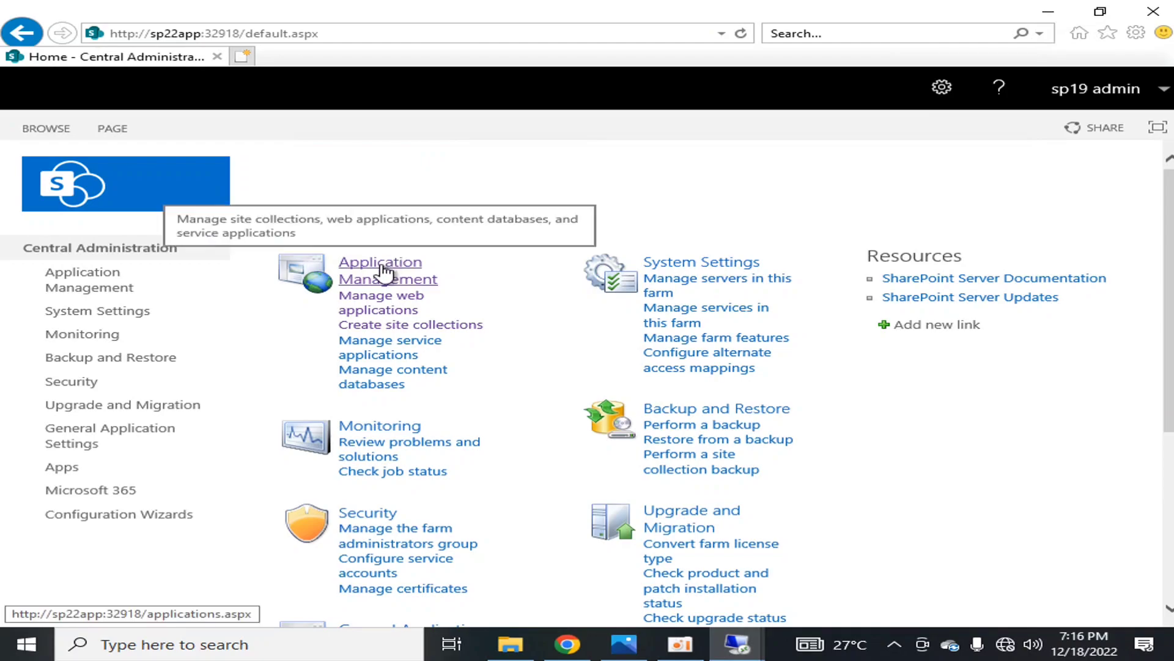
Open the web applications management page, select SharePoint - 80, and open its general settings
{"action": "left_click", "coordinate": [380, 301]}
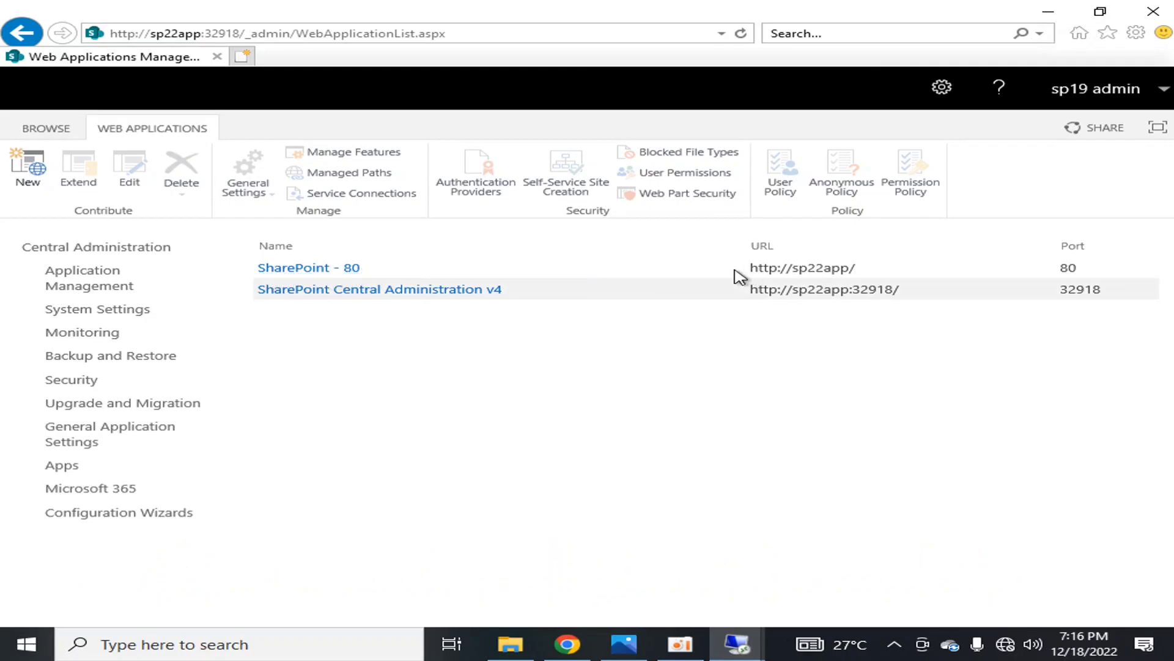
{"action": "left_click_drag", "start_coordinate": [749, 270], "coordinate": [868, 270]}
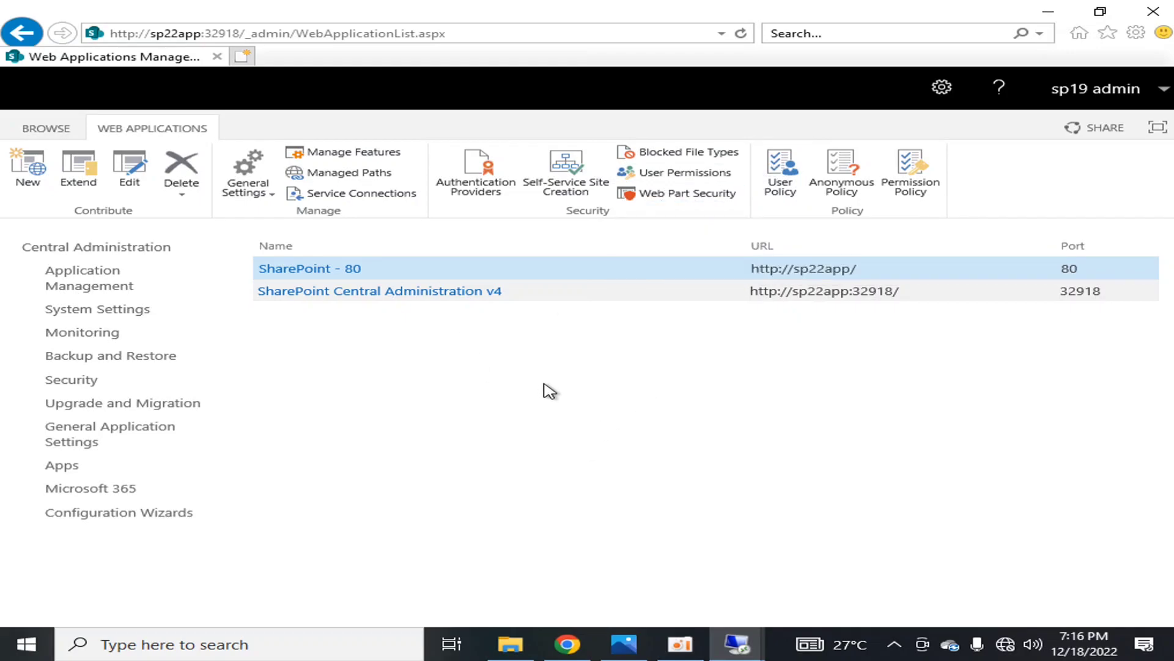
{"action": "left_click", "coordinate": [269, 196]}
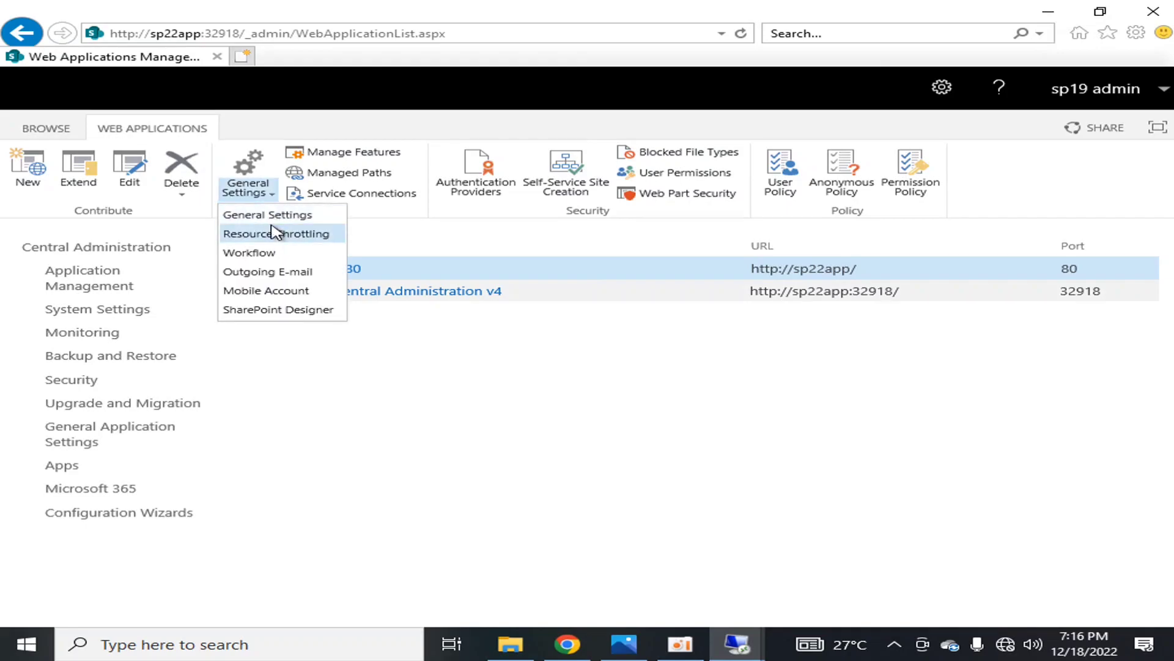
{"action": "left_click", "coordinate": [243, 216]}
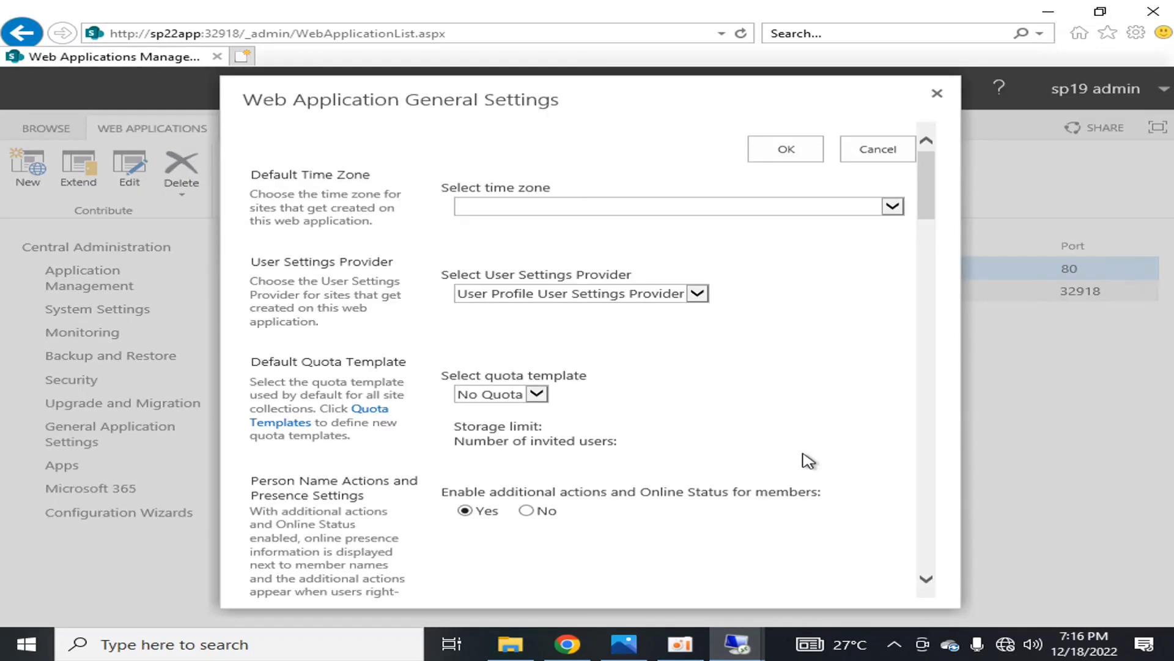
Examine the default time zone, quota template and remaining general settings of SharePoint - 80, and close them without saving
{"action": "left_click", "coordinate": [898, 208]}
{"action": "scroll", "coordinate": [621, 428], "scroll_direction": "down", "scroll_amount": 6}
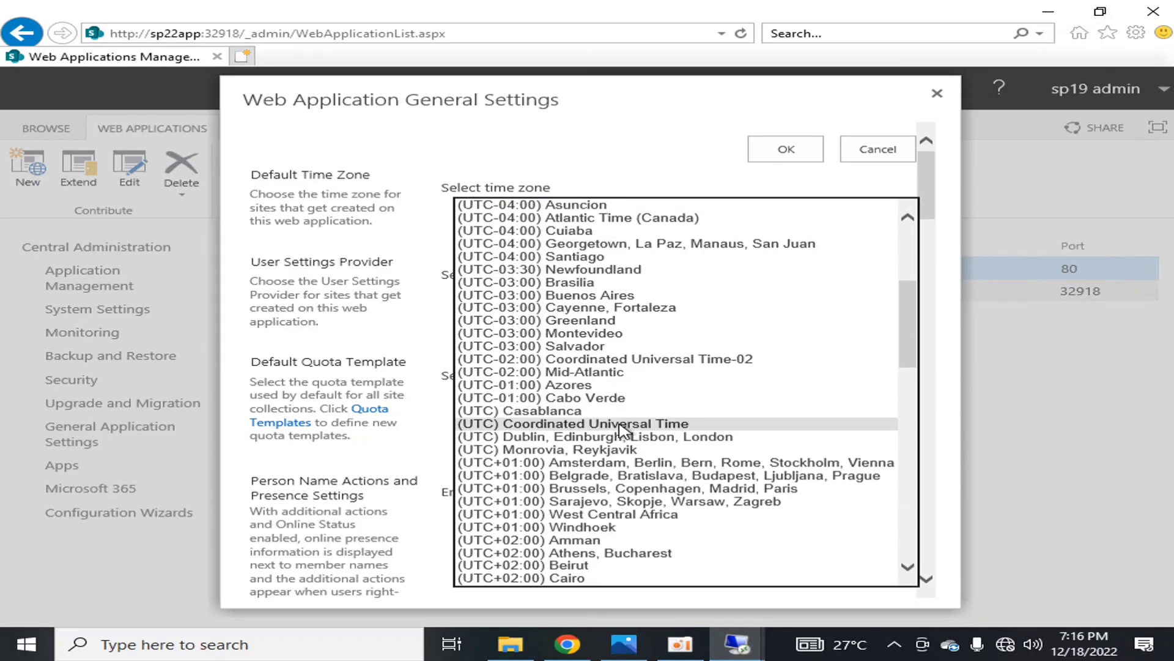
{"action": "scroll", "coordinate": [622, 428], "scroll_direction": "down", "scroll_amount": 18}
{"action": "left_click", "coordinate": [1061, 420]}
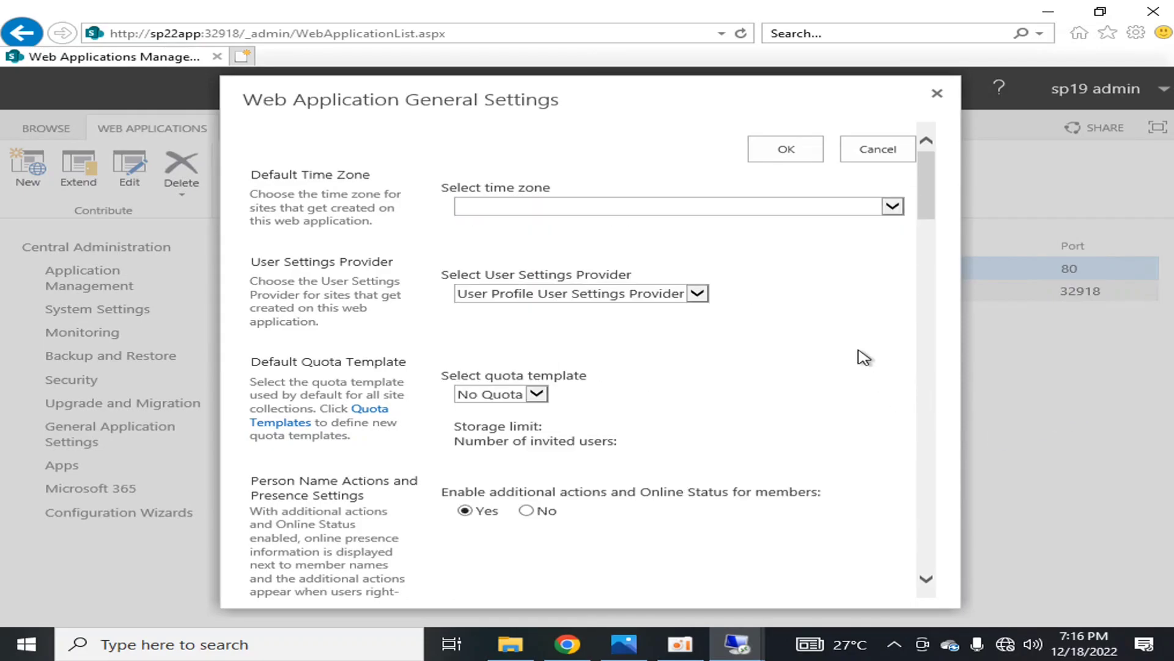
{"action": "left_click_drag", "start_coordinate": [923, 178], "coordinate": [924, 204]}
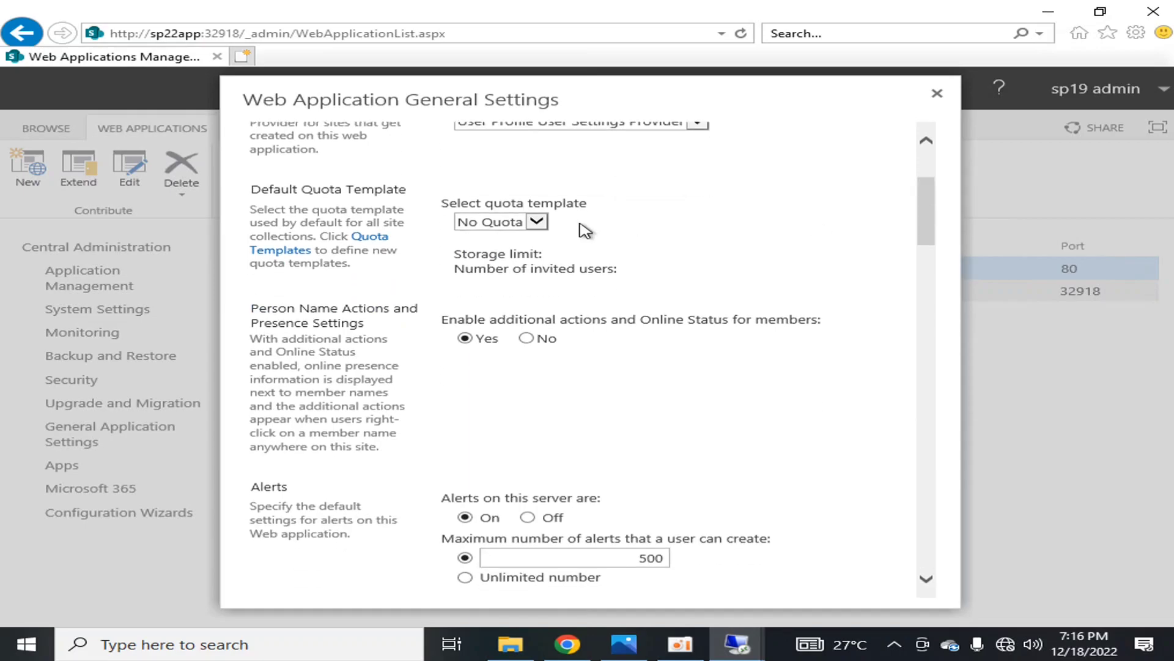
{"action": "left_click", "coordinate": [537, 222]}
{"action": "left_click", "coordinate": [883, 353]}
{"action": "left_click_drag", "start_coordinate": [930, 209], "coordinate": [917, 558]}
{"action": "left_click", "coordinate": [876, 586]}
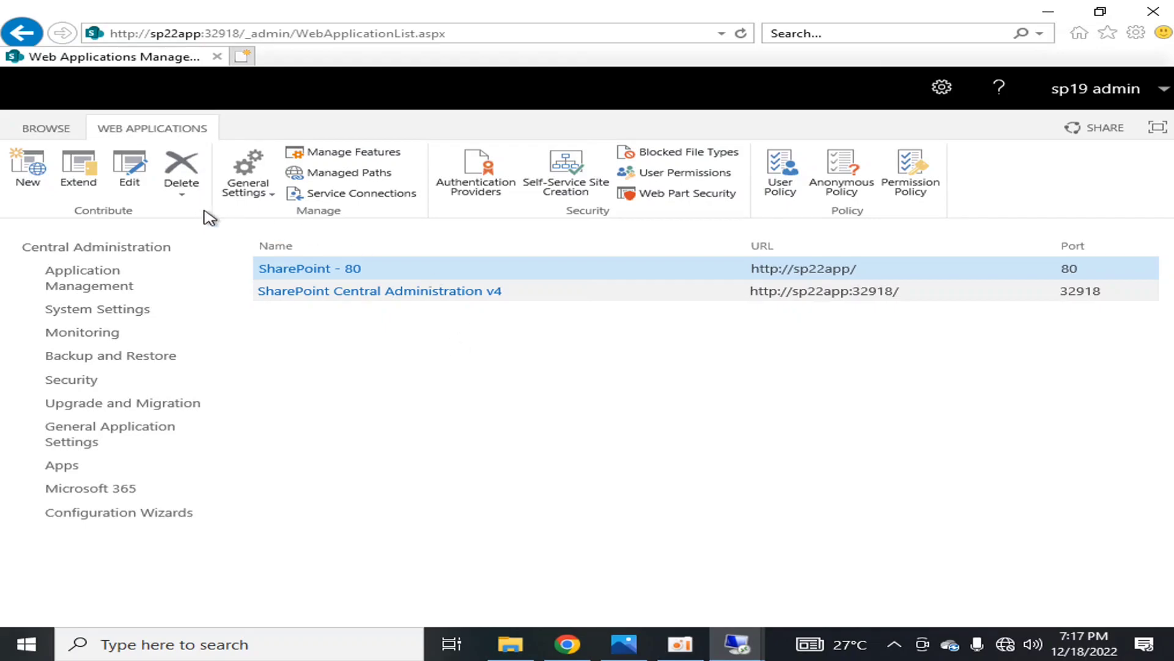
Review the Resource Throttling settings of SharePoint - 80, including list thresholds and HTTP request throttling, and cancel out
{"action": "left_click", "coordinate": [246, 188]}
{"action": "left_click", "coordinate": [264, 236]}
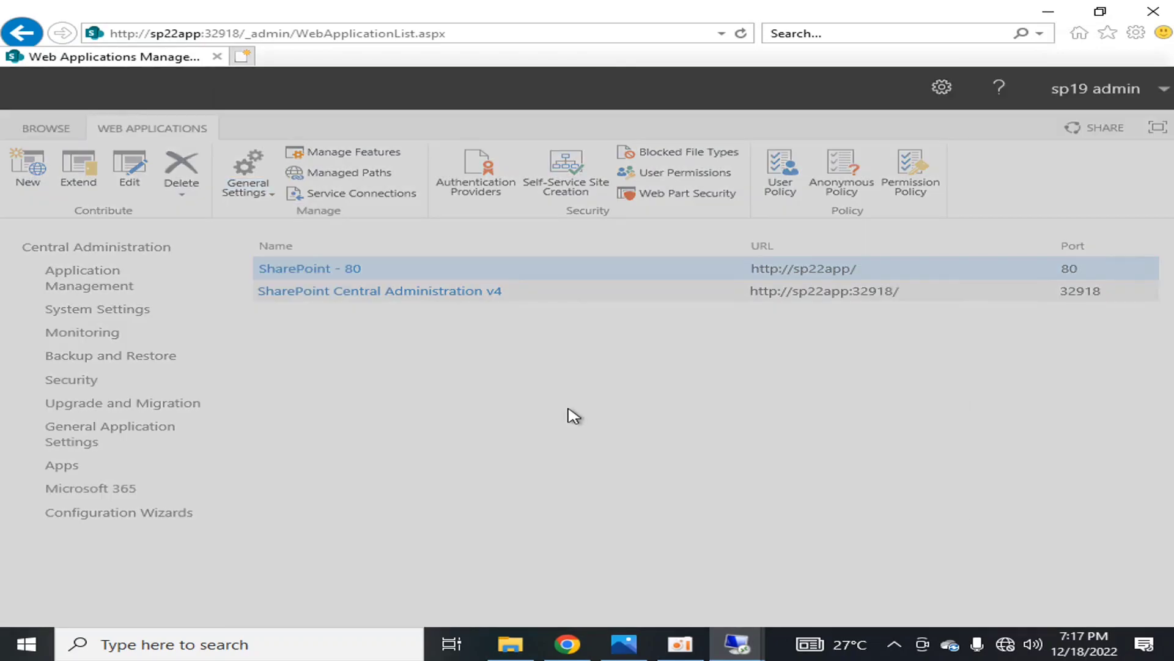
{"action": "scroll", "coordinate": [615, 249], "scroll_direction": "down", "scroll_amount": 10}
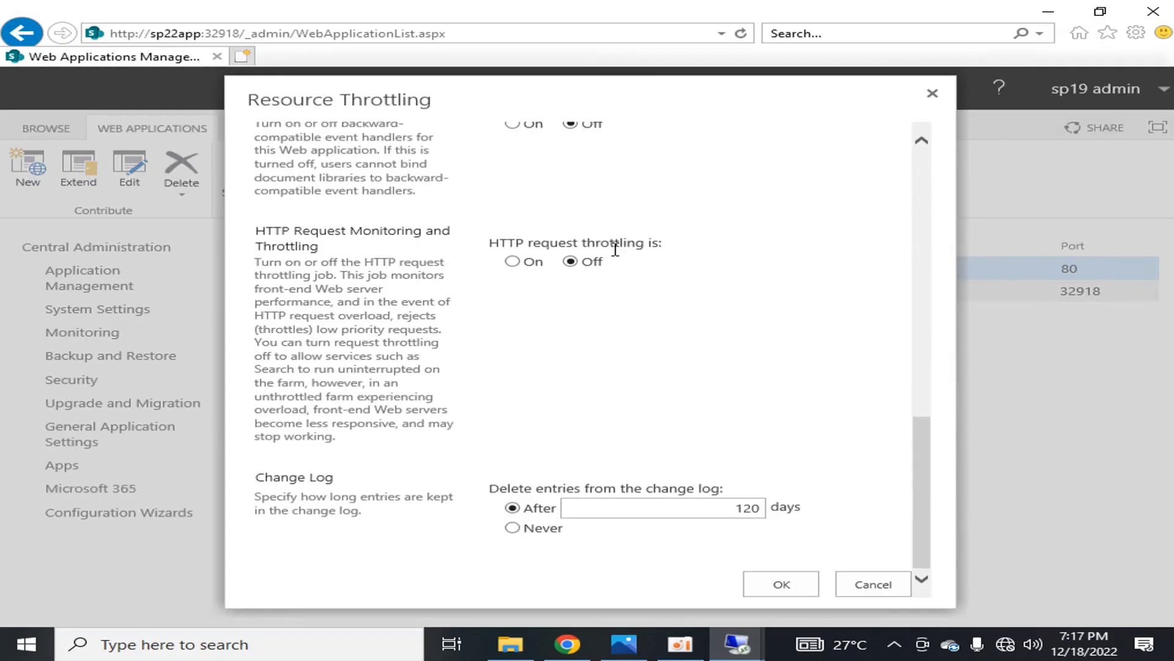
{"action": "scroll", "coordinate": [615, 249], "scroll_direction": "up", "scroll_amount": 10}
{"action": "scroll", "coordinate": [618, 256], "scroll_direction": "down", "scroll_amount": 10}
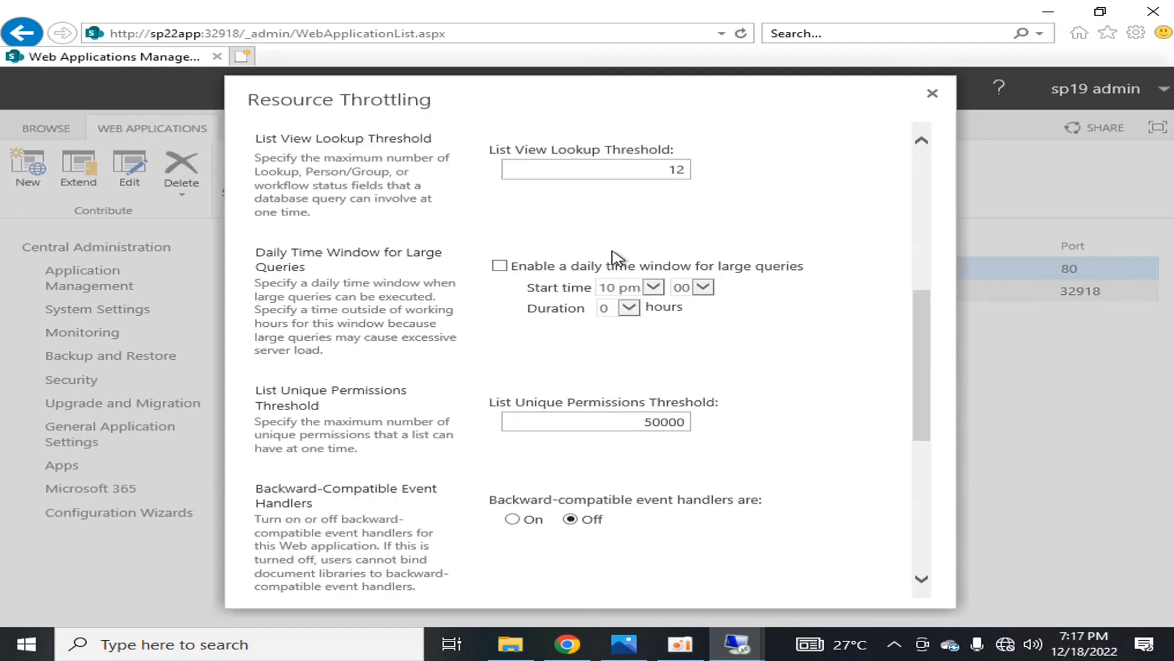
{"action": "left_click", "coordinate": [874, 585]}
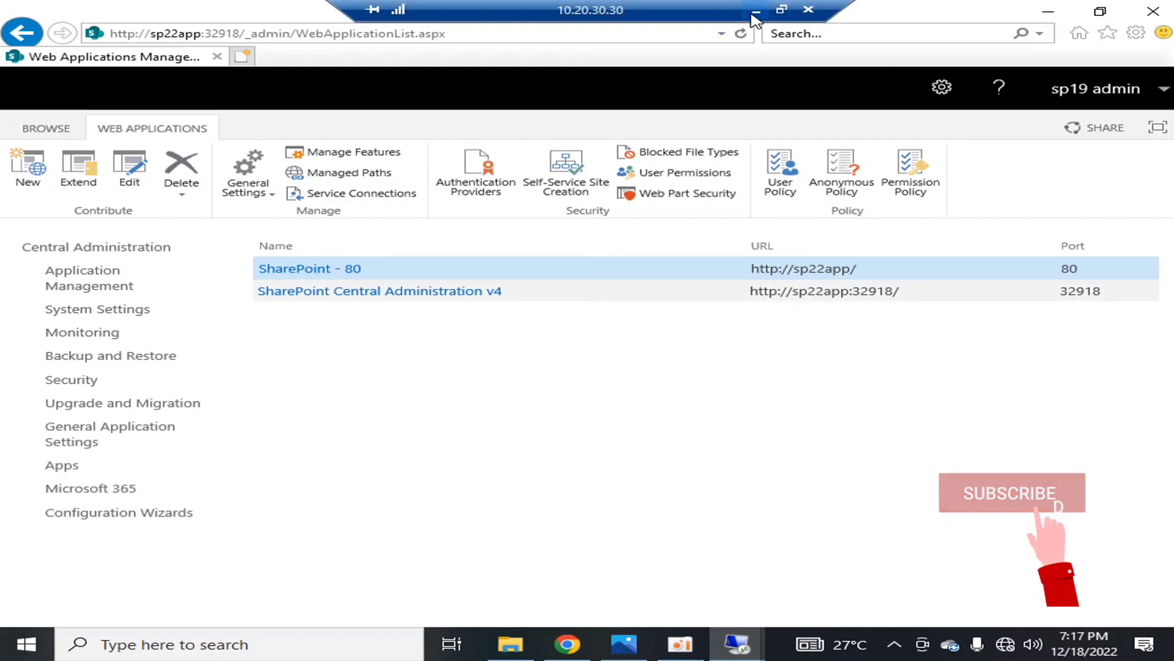
Switch to the web application and site collection diagram in the image viewer, and return to the 10.20.30.30 remote session
{"action": "left_click", "coordinate": [756, 8]}
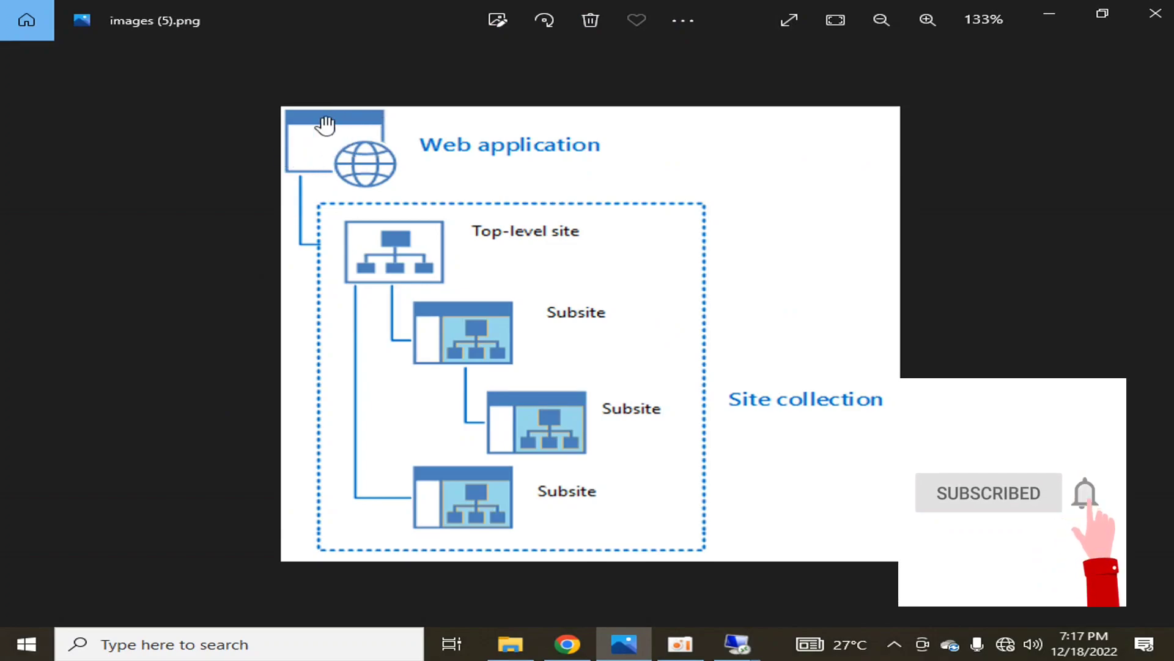
{"action": "mouse_move", "coordinate": [737, 643]}
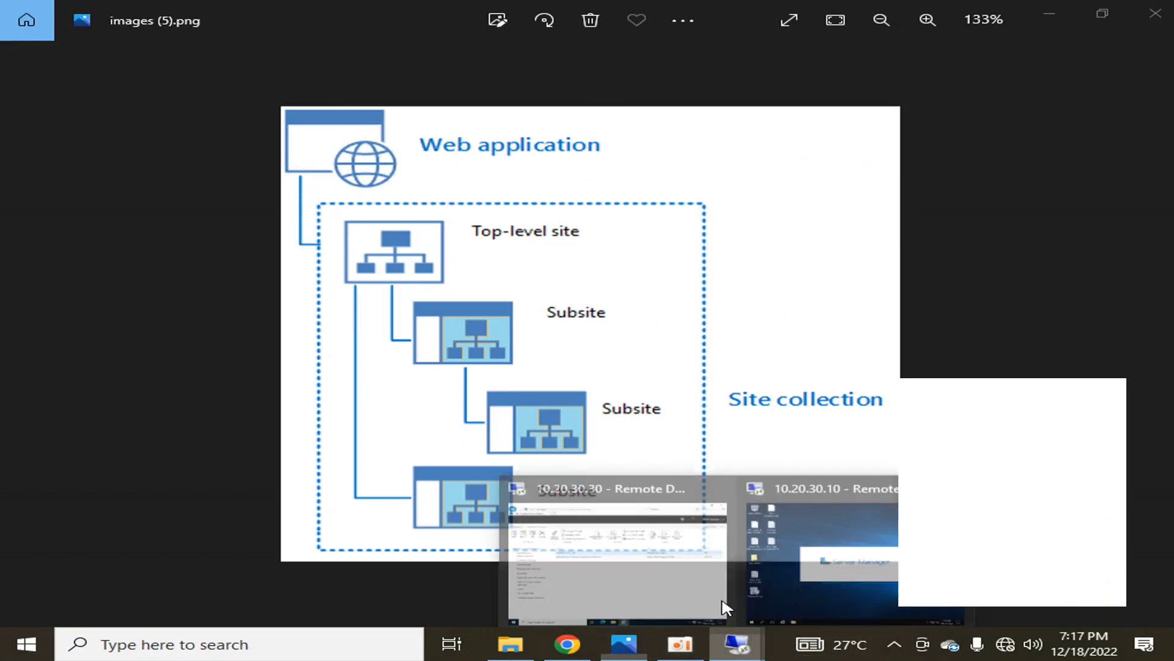
{"action": "left_click", "coordinate": [677, 548]}
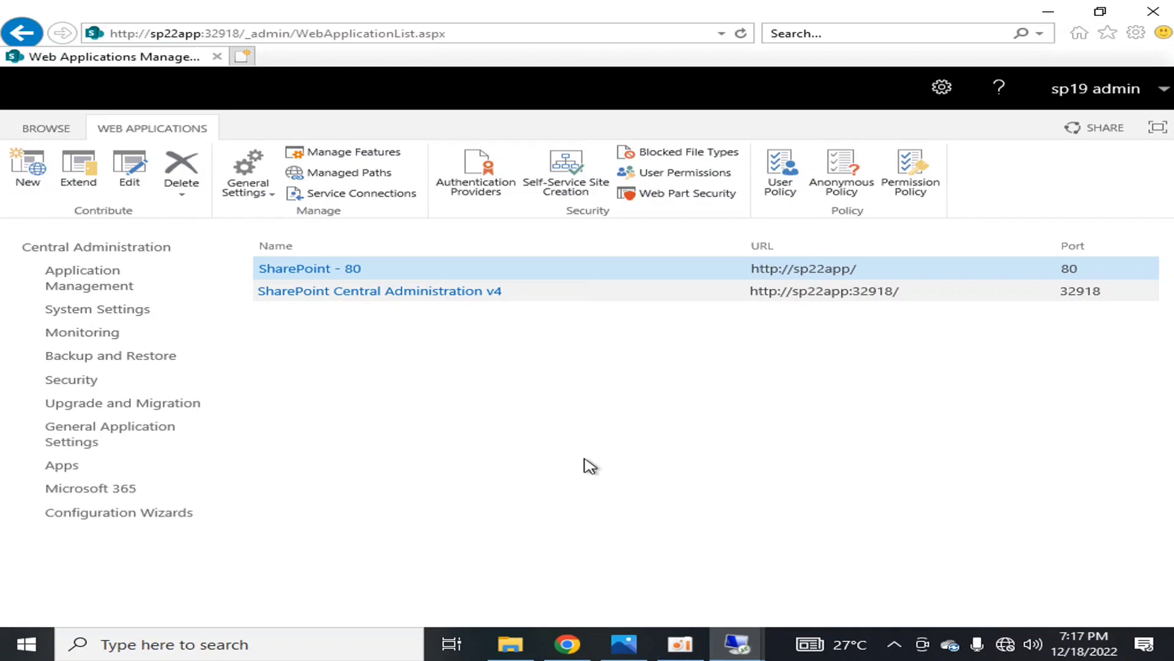
Check the URL and port of SharePoint - 80, and start creating a new web application
{"action": "left_click_drag", "start_coordinate": [868, 269], "coordinate": [741, 274]}
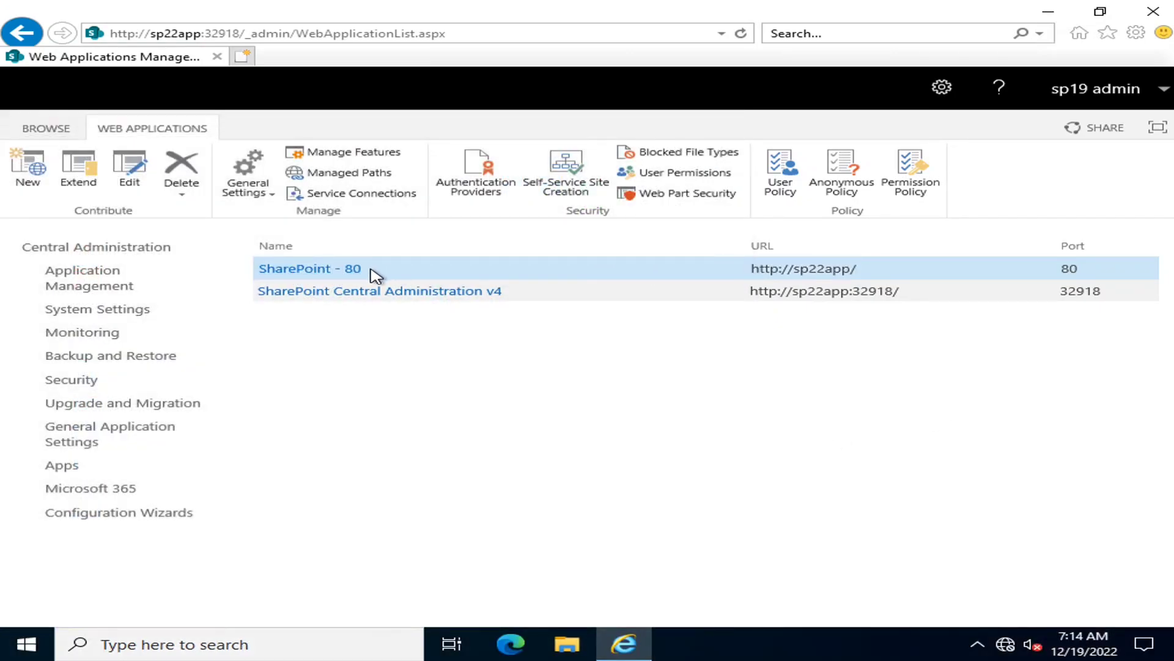
{"action": "left_click_drag", "start_coordinate": [1077, 270], "coordinate": [1041, 270]}
{"action": "left_click", "coordinate": [1048, 362]}
{"action": "left_click", "coordinate": [7, 191]}
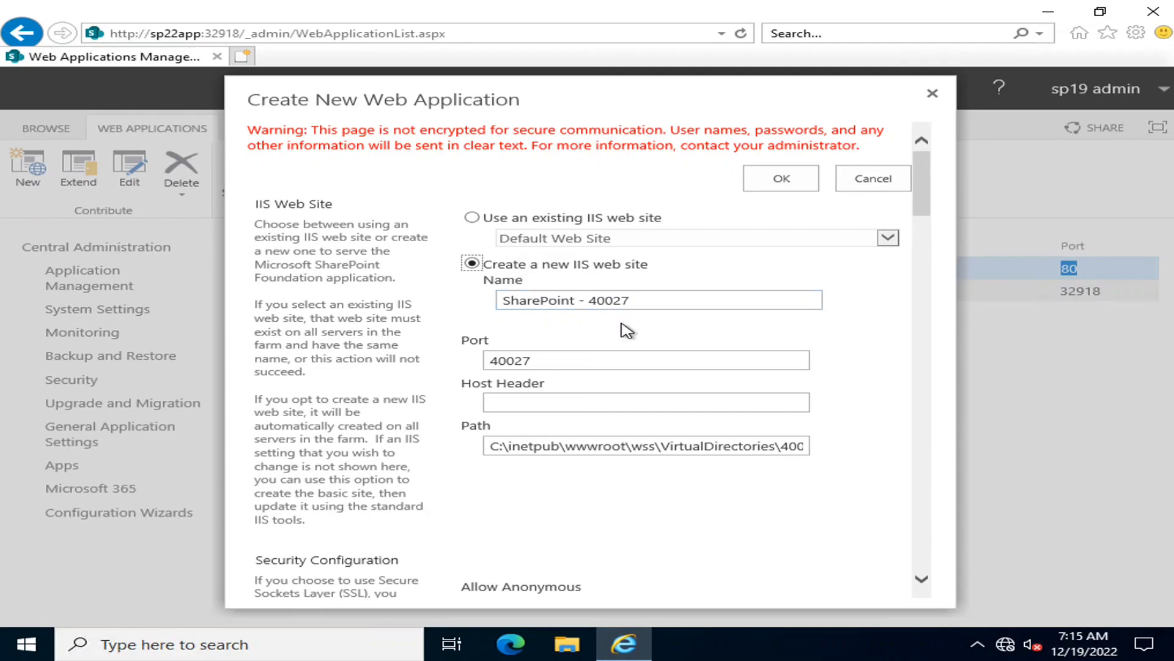
Examine the new IIS web site's name, port and security configuration, including the SSL and server certificate options
{"action": "key", "text": "Tab"}
{"action": "left_click_drag", "start_coordinate": [543, 365], "coordinate": [483, 359]}
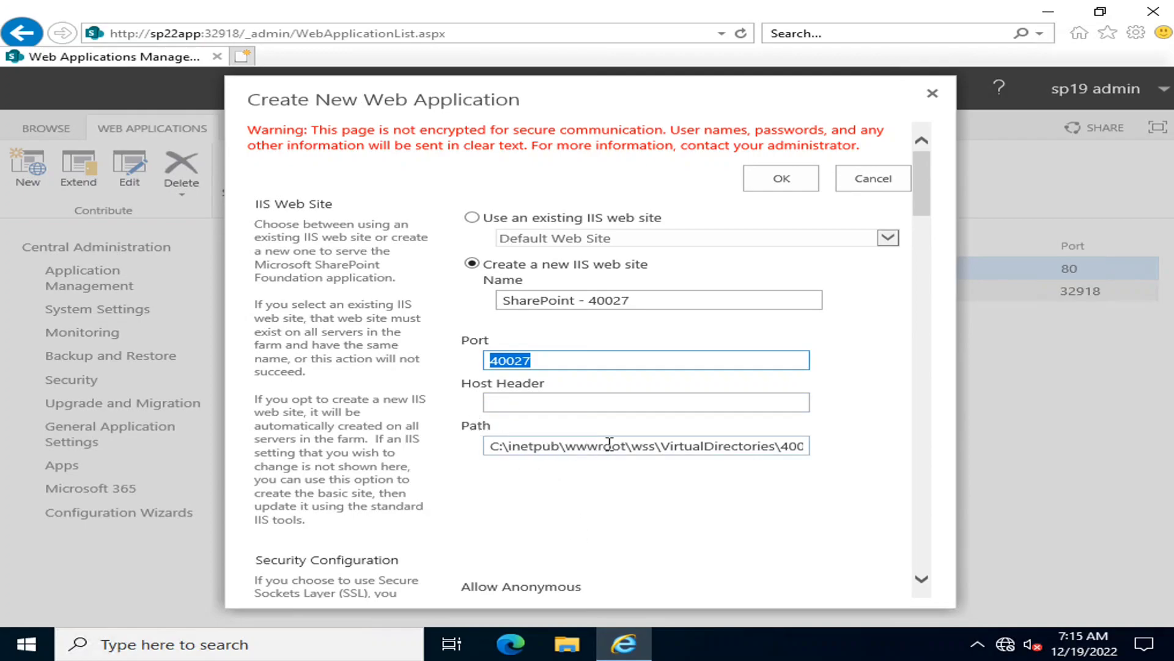
{"action": "scroll", "coordinate": [520, 481], "scroll_direction": "down", "scroll_amount": 3}
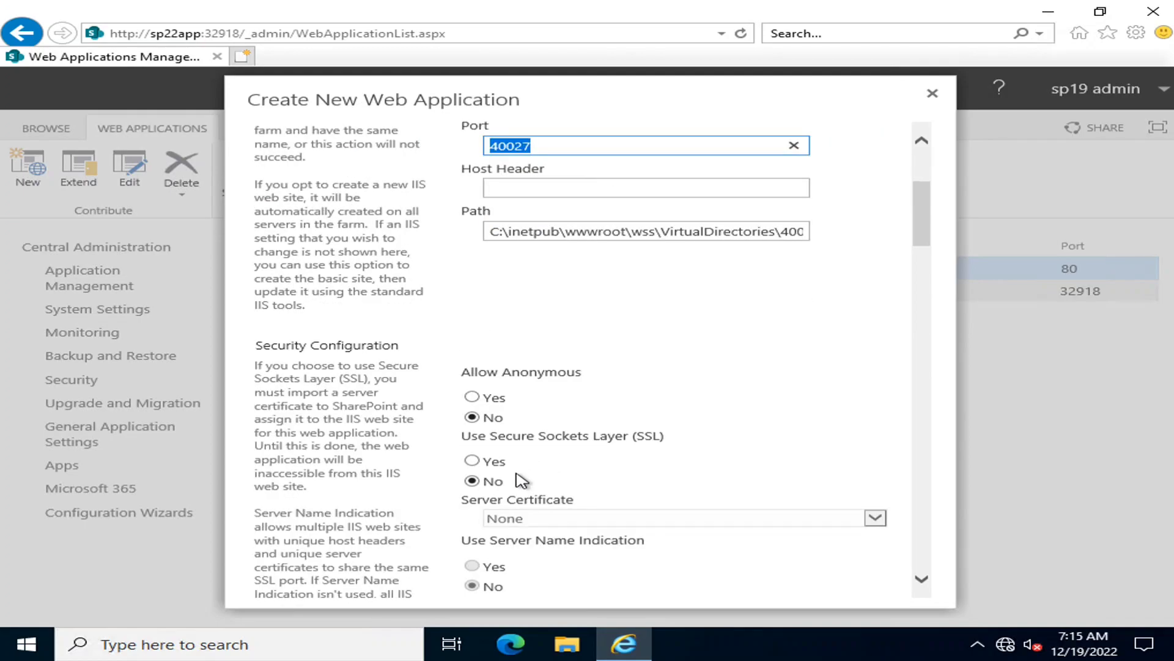
{"action": "scroll", "coordinate": [568, 293], "scroll_direction": "down", "scroll_amount": 1}
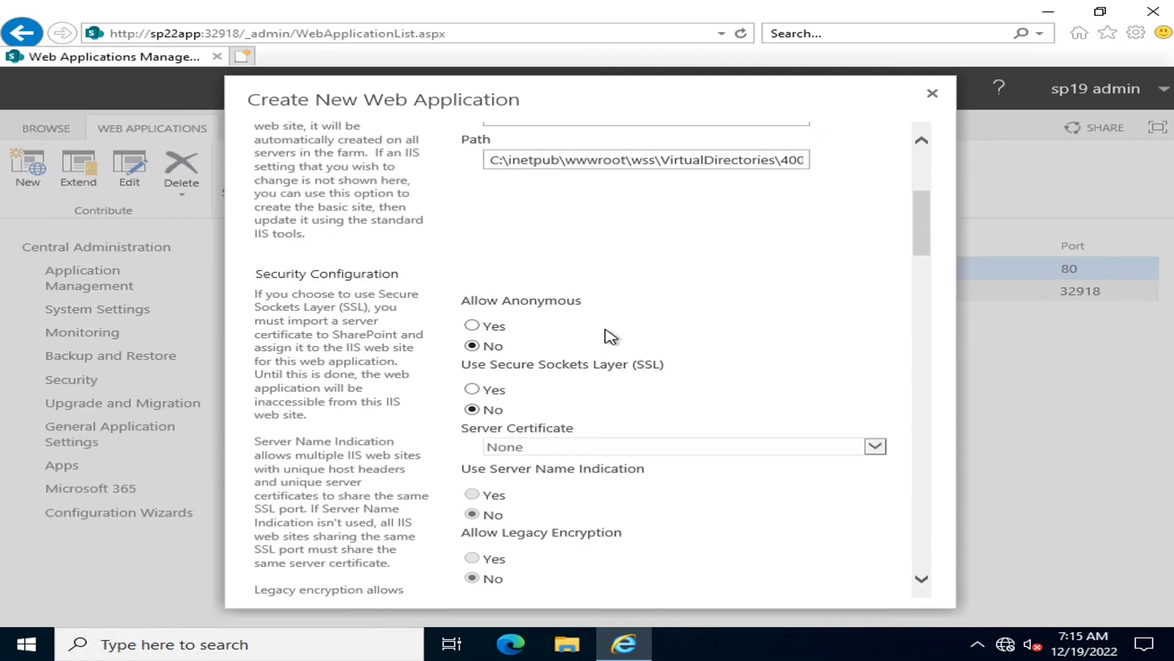
{"action": "scroll", "coordinate": [607, 360], "scroll_direction": "down", "scroll_amount": 2}
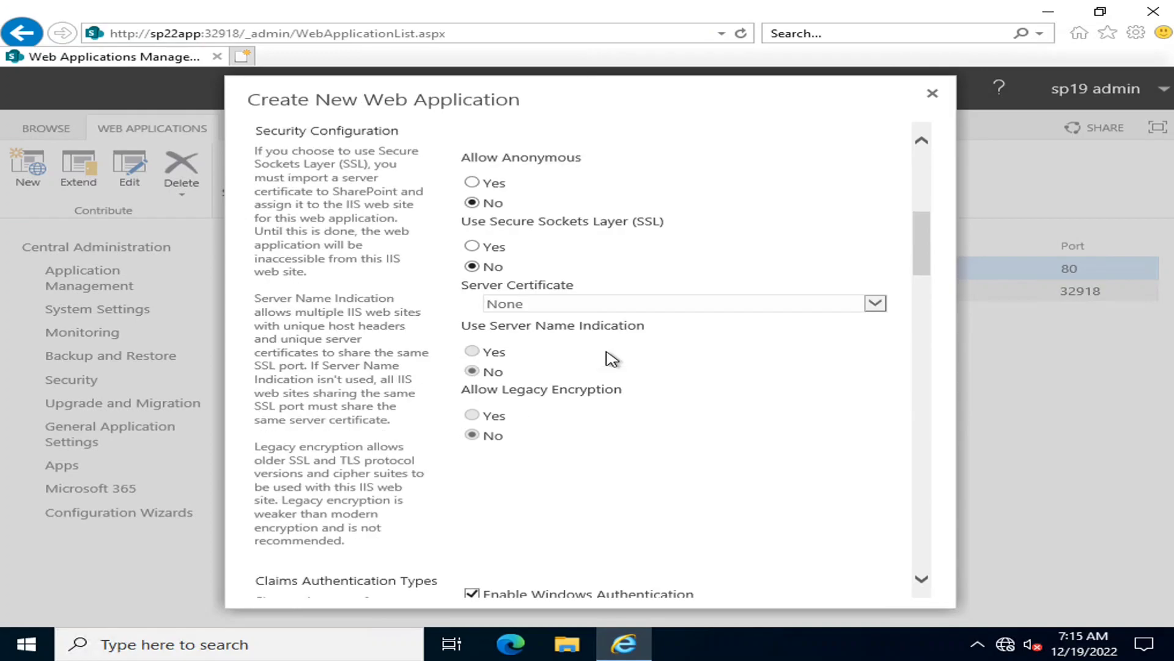
{"action": "left_click_drag", "start_coordinate": [447, 287], "coordinate": [572, 285]}
{"action": "left_click", "coordinate": [473, 314]}
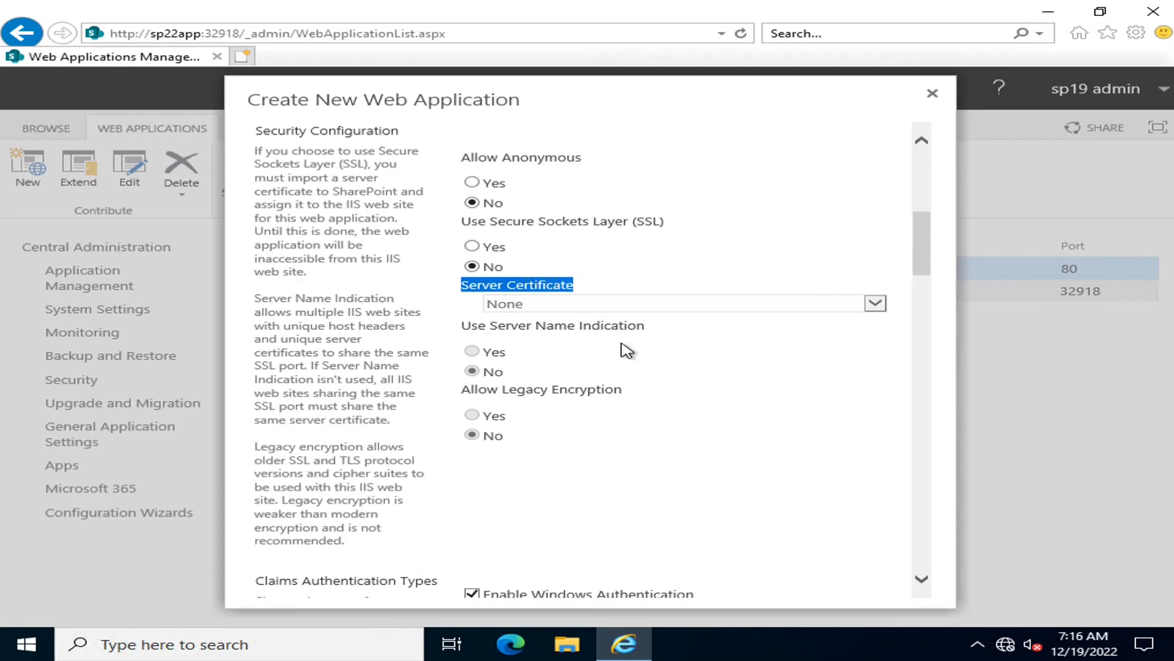
Launch IIS Manager in a maximized window and expand the Sites list under the SP22APP server
{"action": "key", "text": "super"}
{"action": "type", "text": "iis"}
{"action": "key", "text": "Escape"}
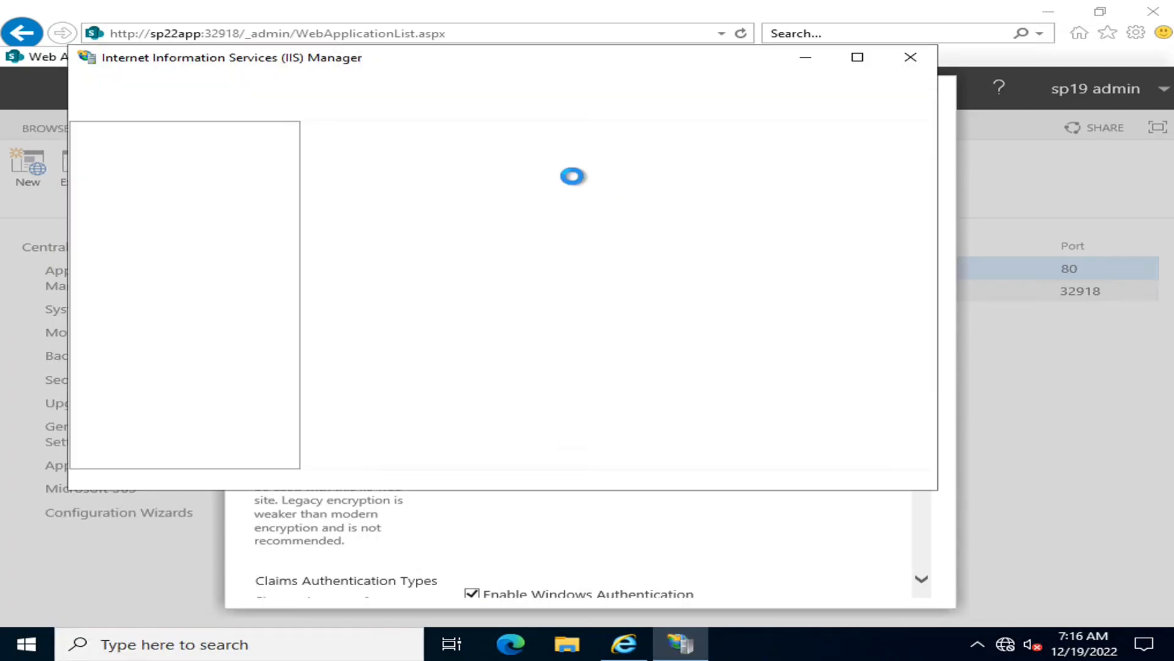
{"action": "left_click", "coordinate": [858, 57]}
{"action": "left_click", "coordinate": [28, 135]}
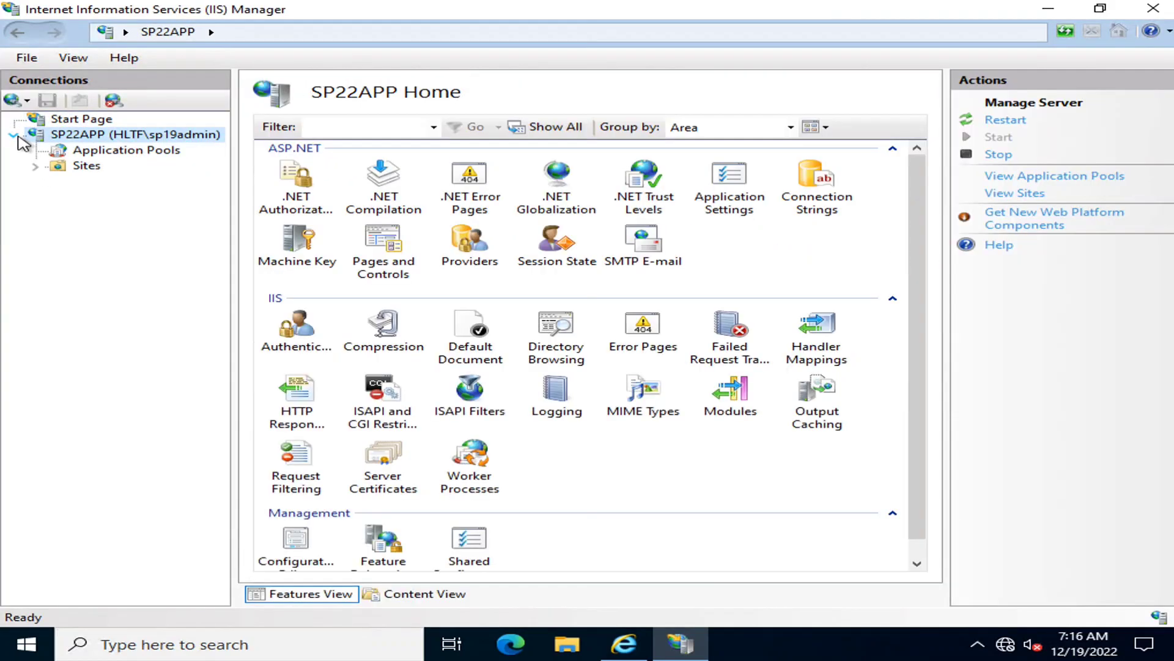
{"action": "left_click", "coordinate": [39, 165]}
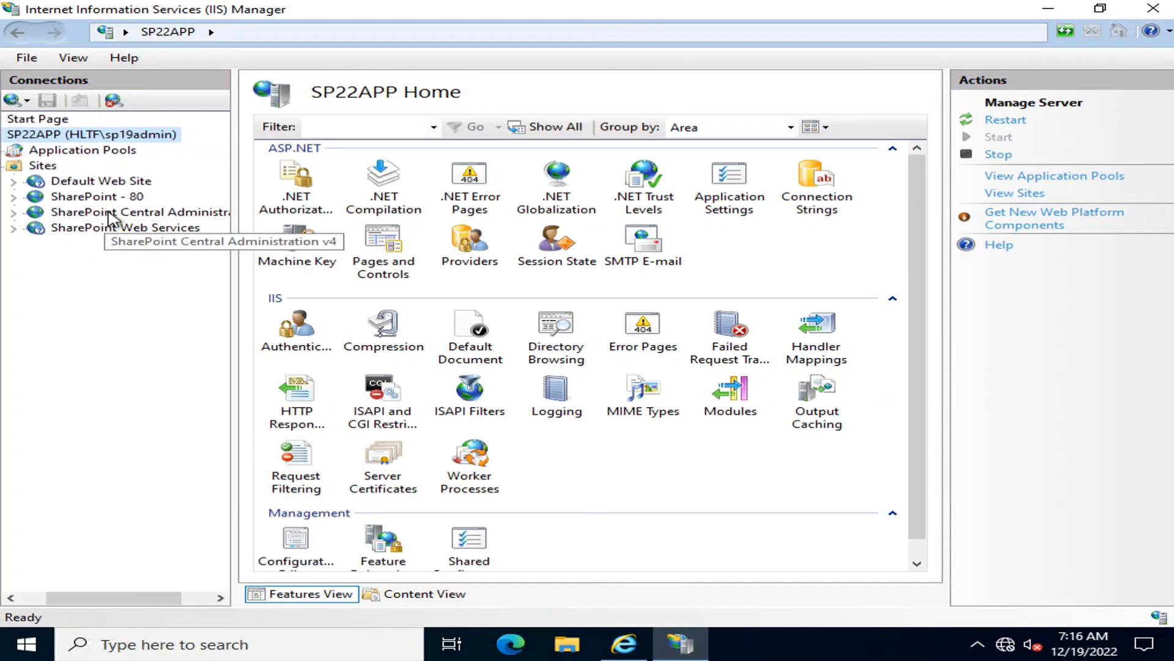
Open the site bindings of SharePoint - 80 and inspect its http binding details
{"action": "left_click", "coordinate": [97, 197]}
{"action": "left_click", "coordinate": [1015, 159]}
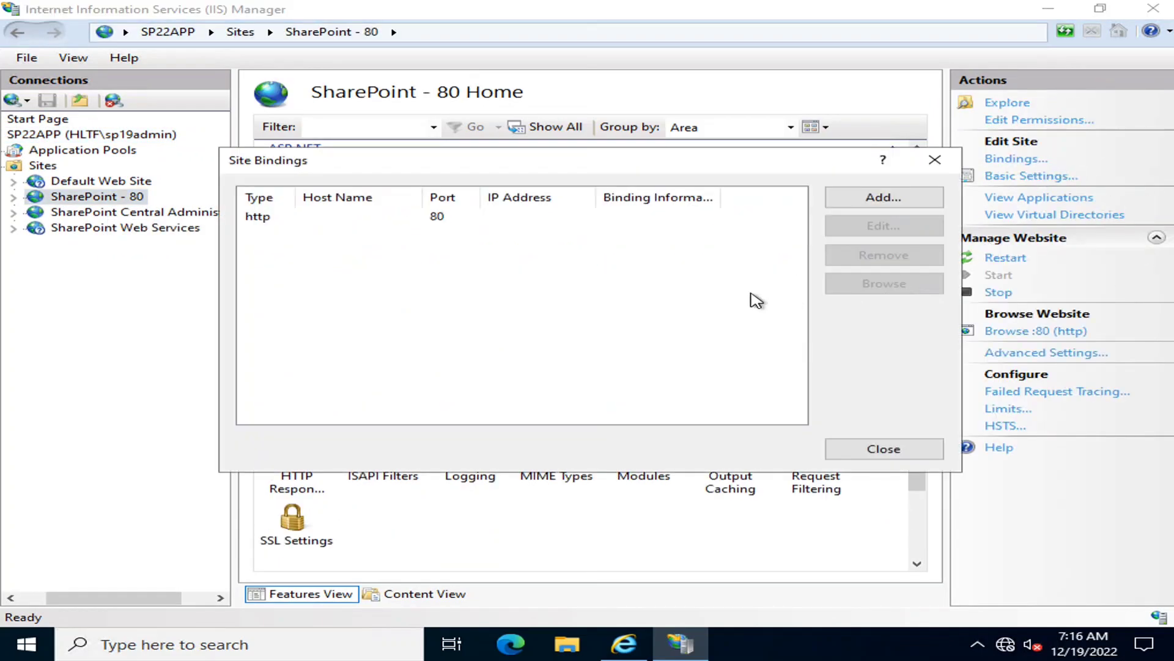
{"action": "left_click", "coordinate": [257, 216]}
{"action": "left_click", "coordinate": [874, 227]}
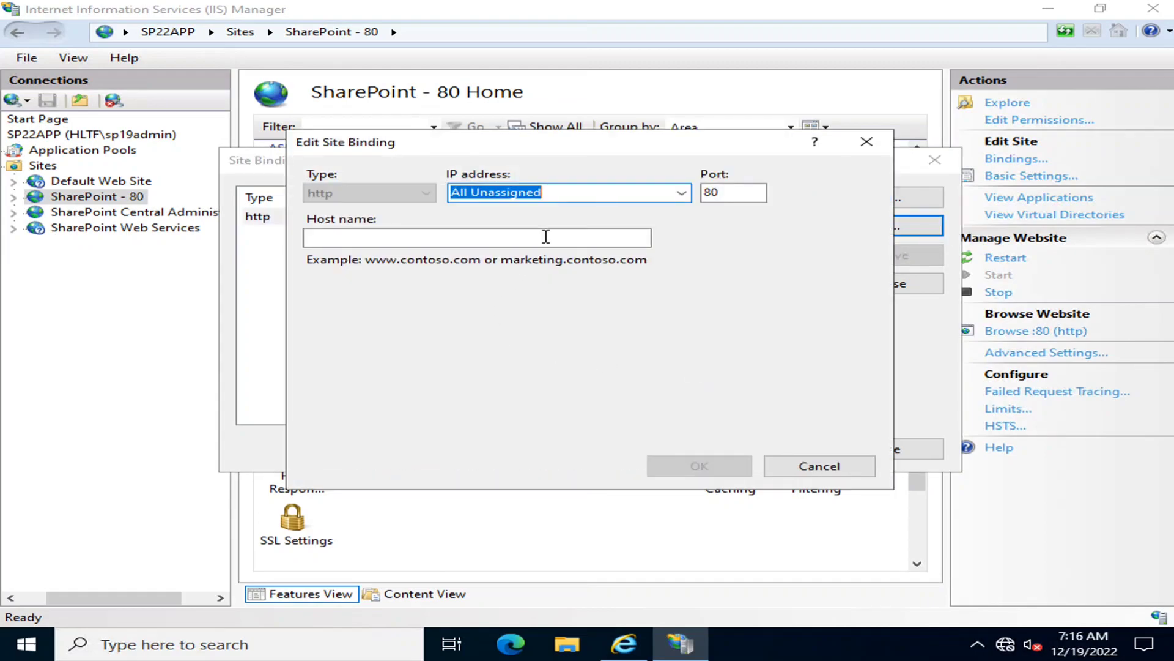
Try adding an https binding on port 443 to SharePoint - 80, check the available SSL certificates, then cancel and close the bindings
{"action": "left_click", "coordinate": [883, 197]}
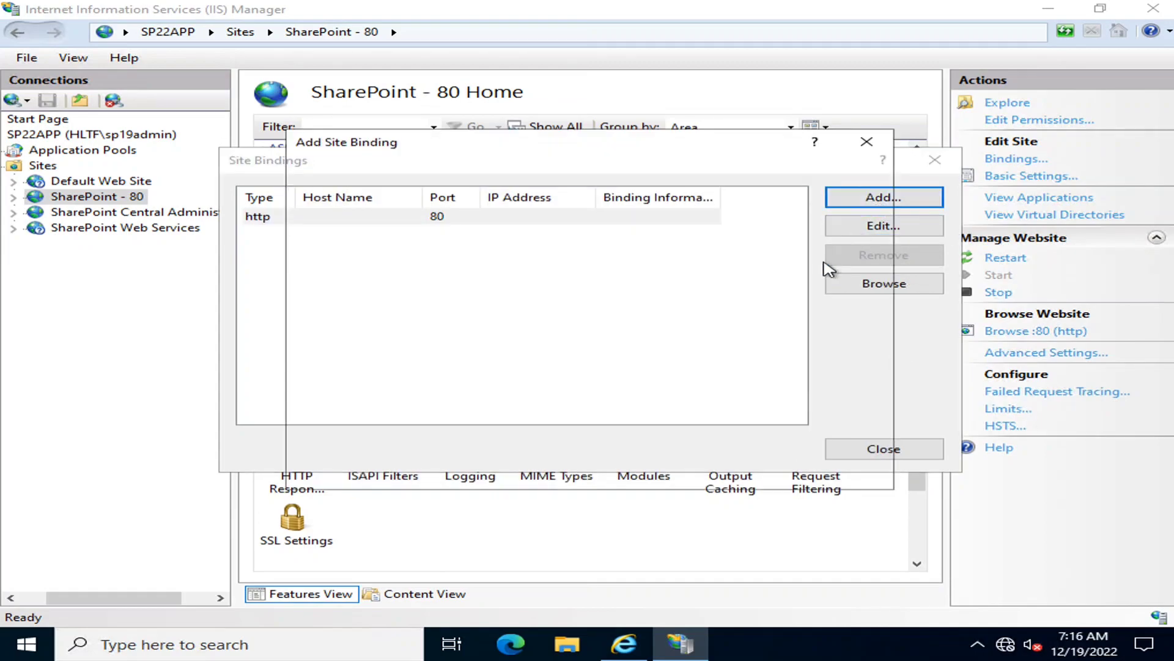
{"action": "double_click", "coordinate": [740, 192]}
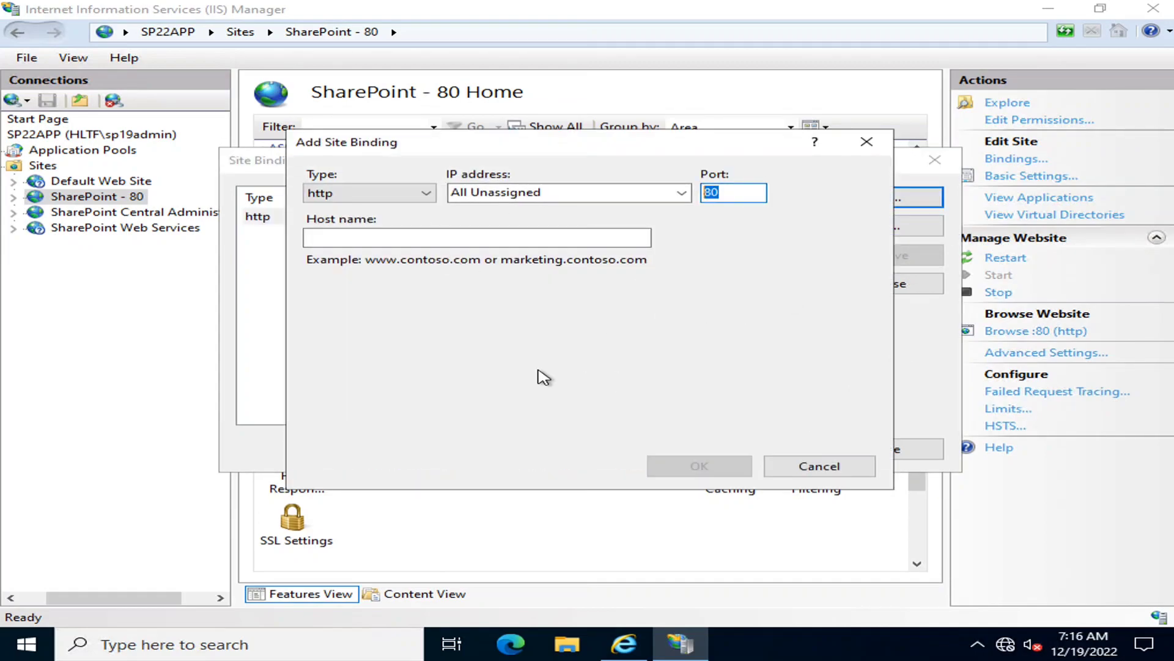
{"action": "type", "text": "443"}
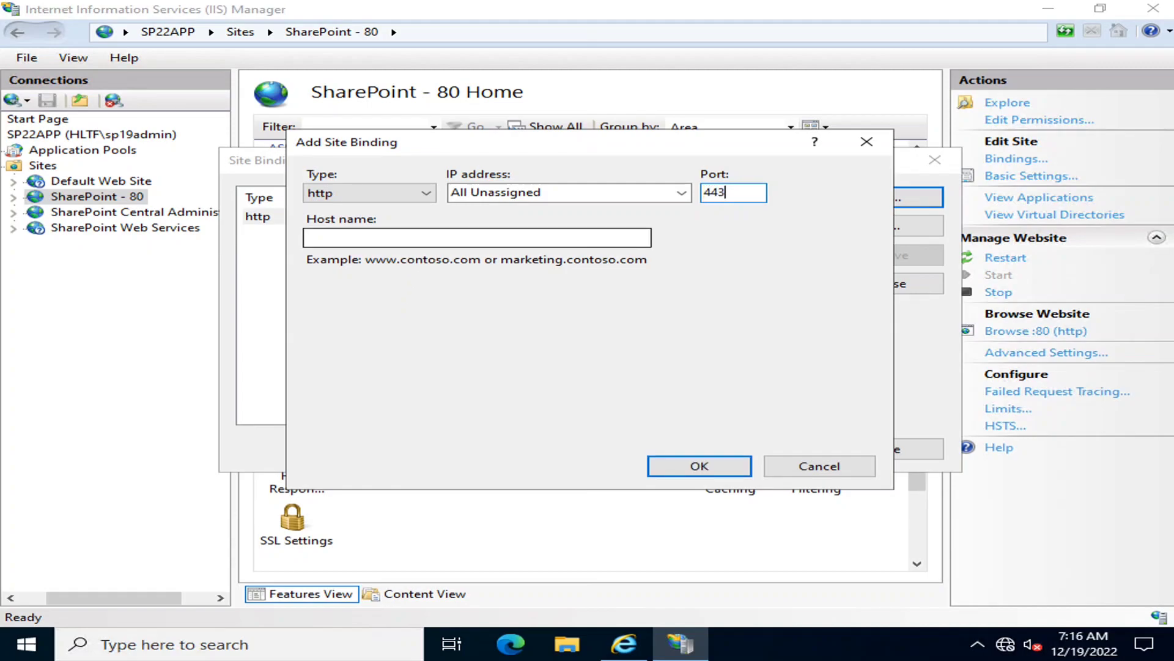
{"action": "left_click", "coordinate": [425, 192]}
{"action": "left_click", "coordinate": [425, 221]}
{"action": "left_click", "coordinate": [331, 351]}
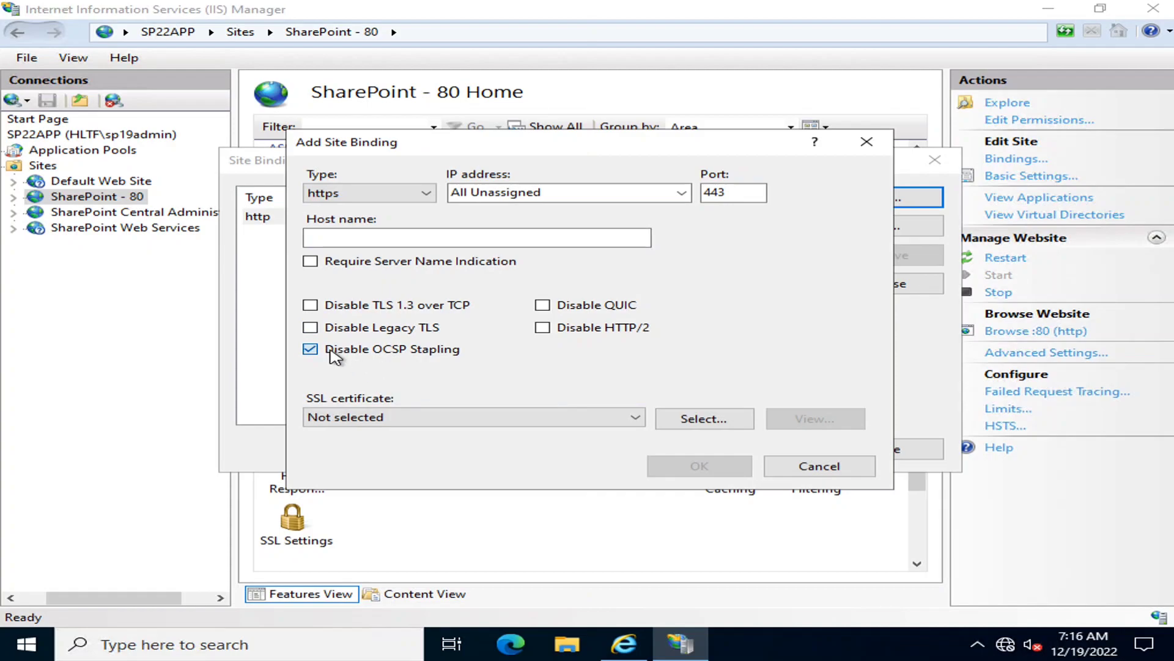
{"action": "left_click", "coordinate": [331, 351]}
{"action": "left_click", "coordinate": [461, 417]}
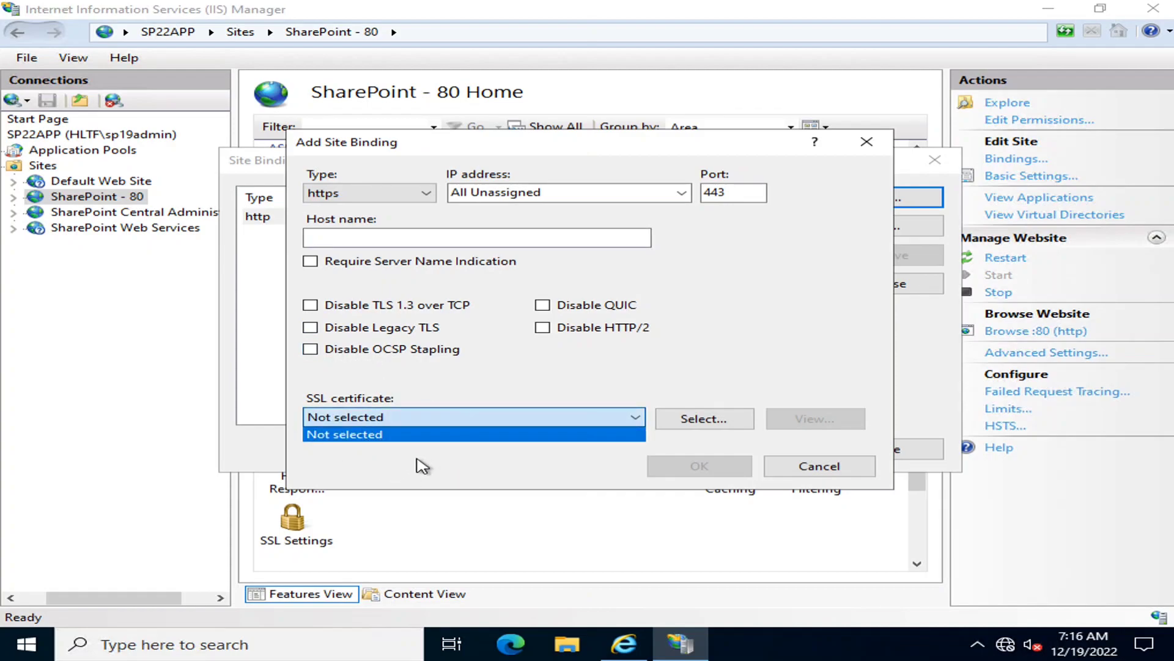
{"action": "left_click", "coordinate": [806, 466]}
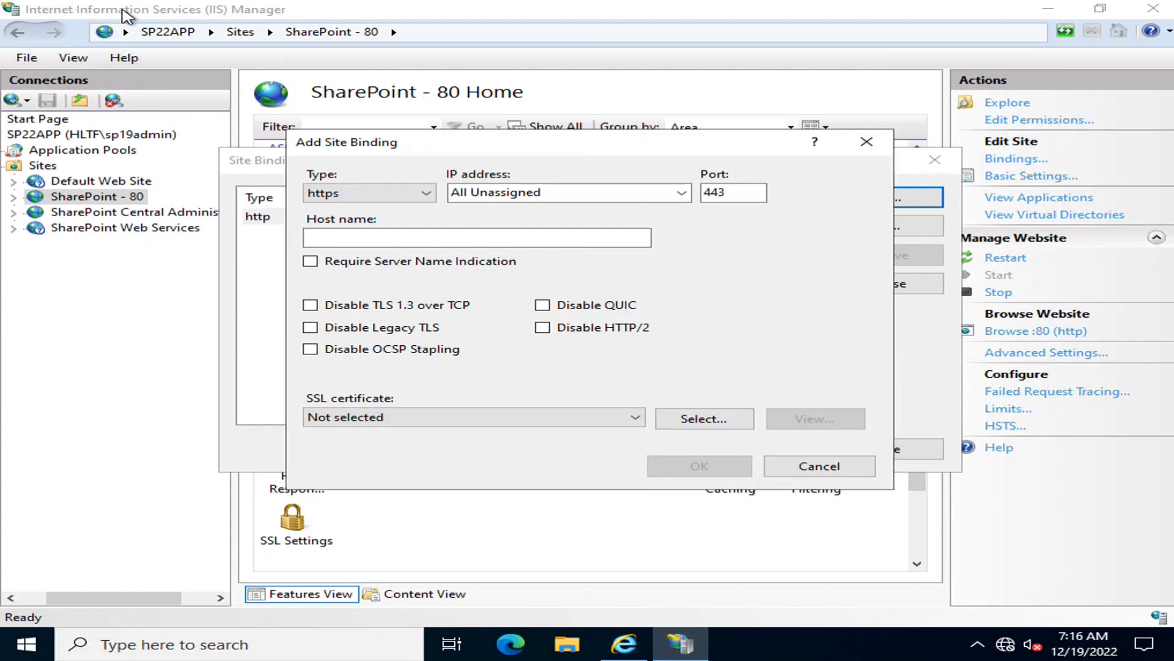
{"action": "left_click", "coordinate": [847, 470]}
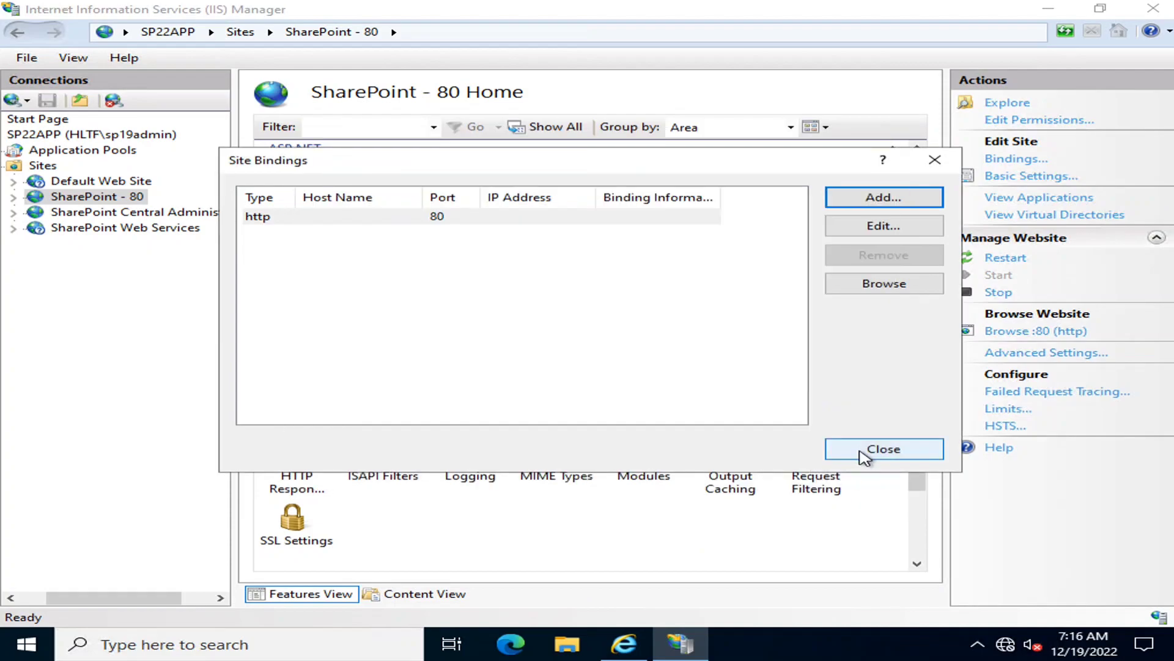
{"action": "left_click", "coordinate": [868, 450]}
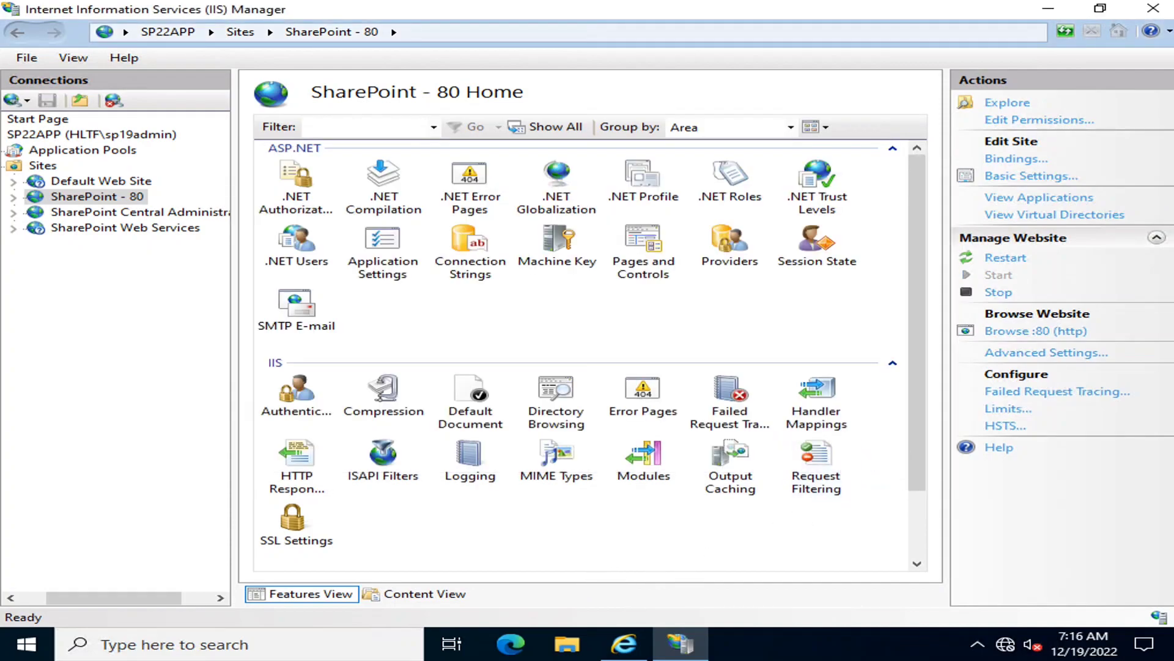
Return to the Create New Web Application form and review its Claims Authentication Types, including the integrated Windows authentication choices
{"action": "left_click", "coordinate": [1047, 8]}
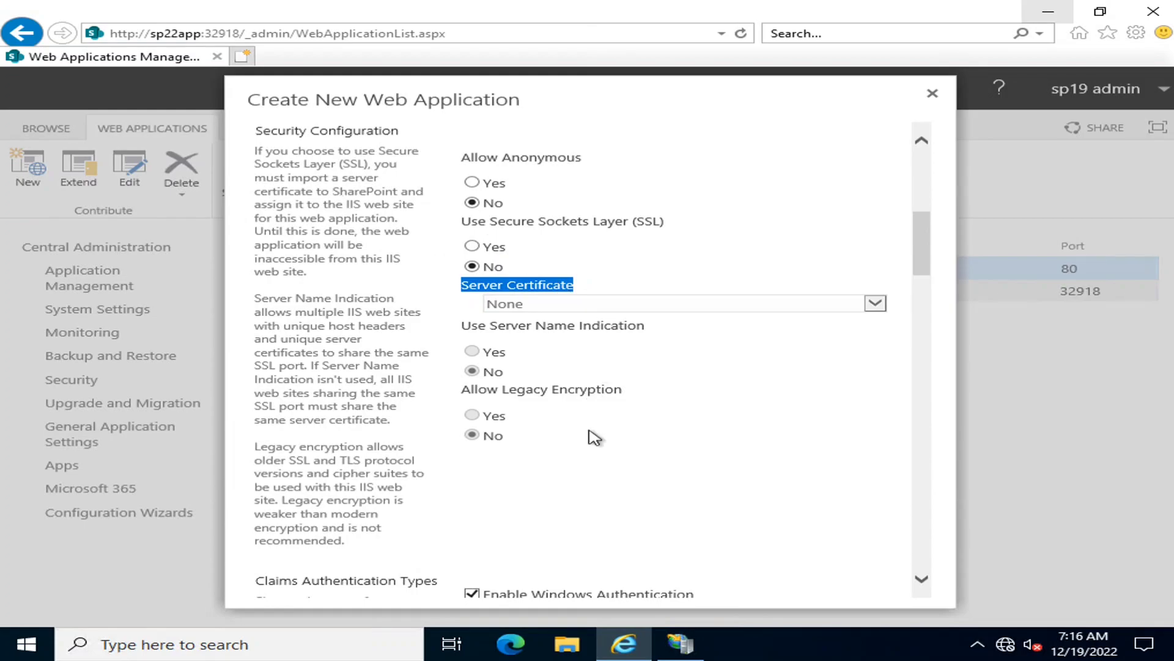
{"action": "scroll", "coordinate": [656, 419], "scroll_direction": "down", "scroll_amount": 5}
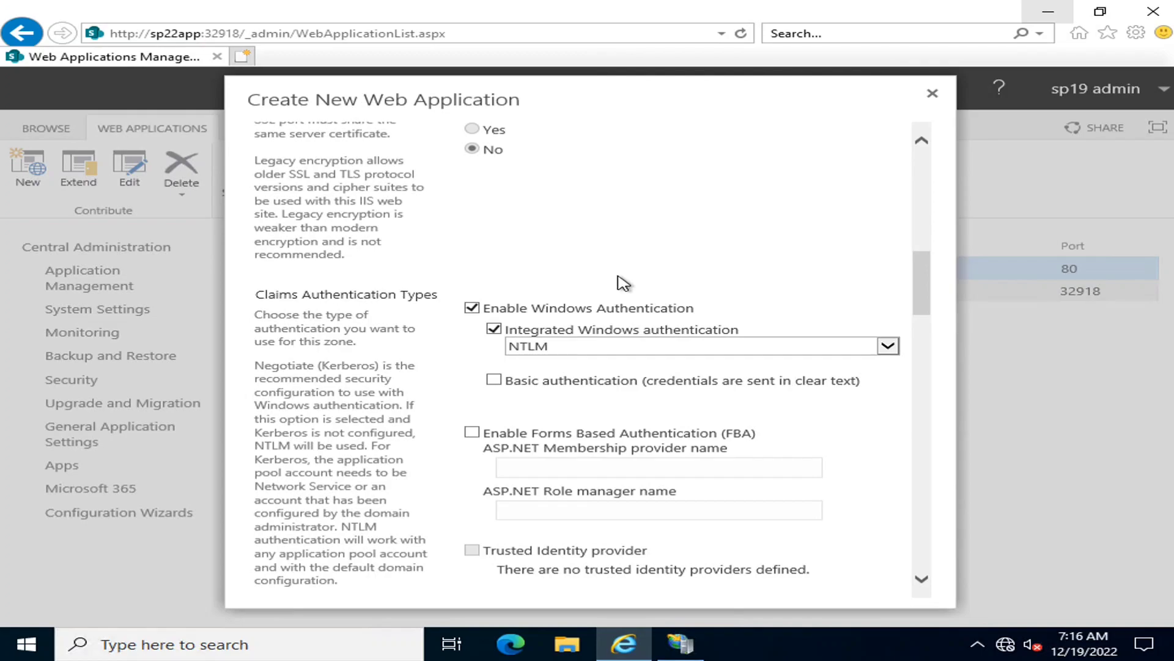
{"action": "left_click", "coordinate": [676, 333]}
{"action": "left_click", "coordinate": [579, 336]}
{"action": "left_click", "coordinate": [579, 344]}
{"action": "left_click", "coordinate": [683, 257]}
Review the new web application's Public URL and Application Pool settings, view the managed account registration form, and close it without registering
{"action": "left_click_drag", "start_coordinate": [926, 278], "coordinate": [926, 400]}
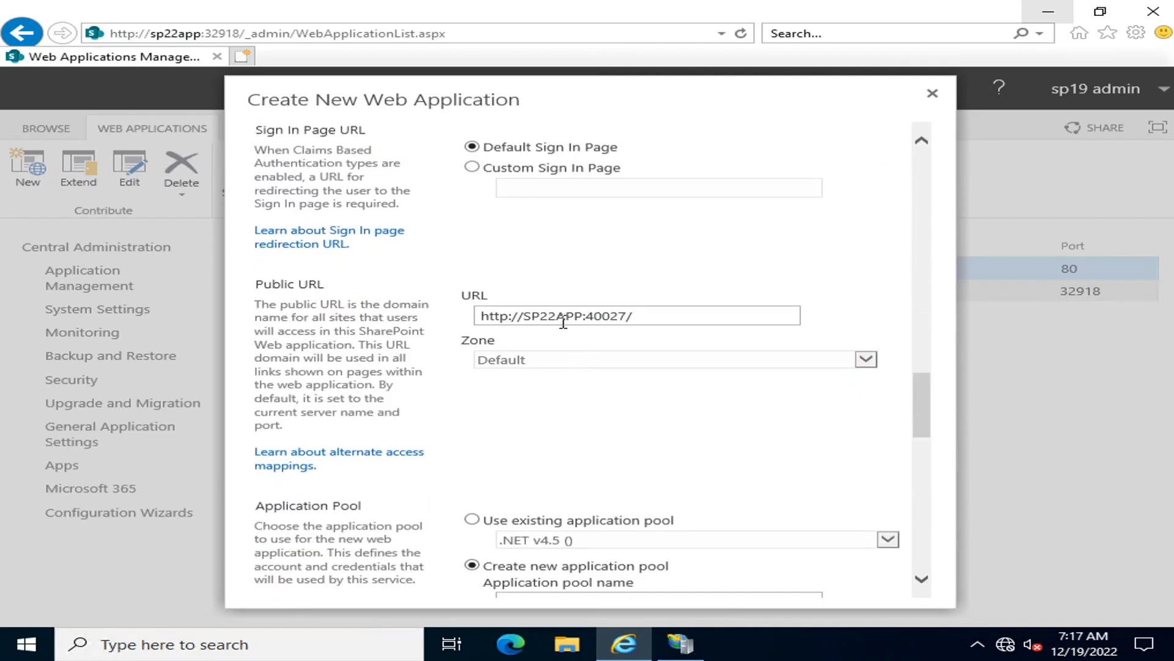
{"action": "scroll", "coordinate": [669, 425], "scroll_direction": "down", "scroll_amount": 3}
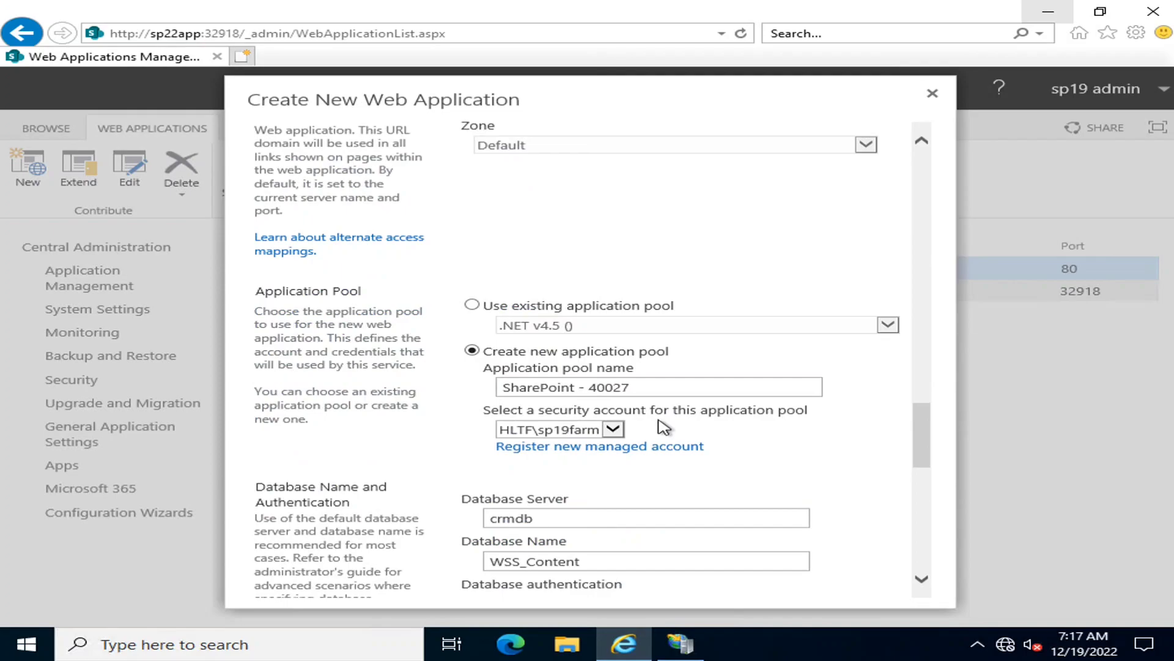
{"action": "triple_click", "coordinate": [545, 390]}
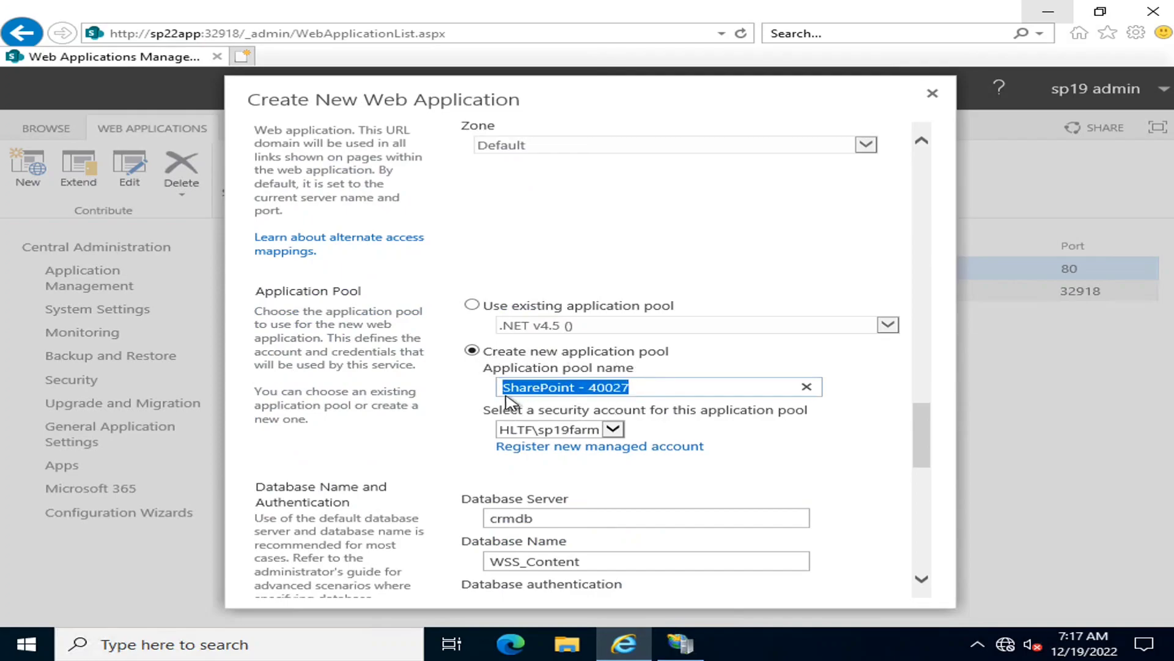
{"action": "left_click", "coordinate": [685, 447]}
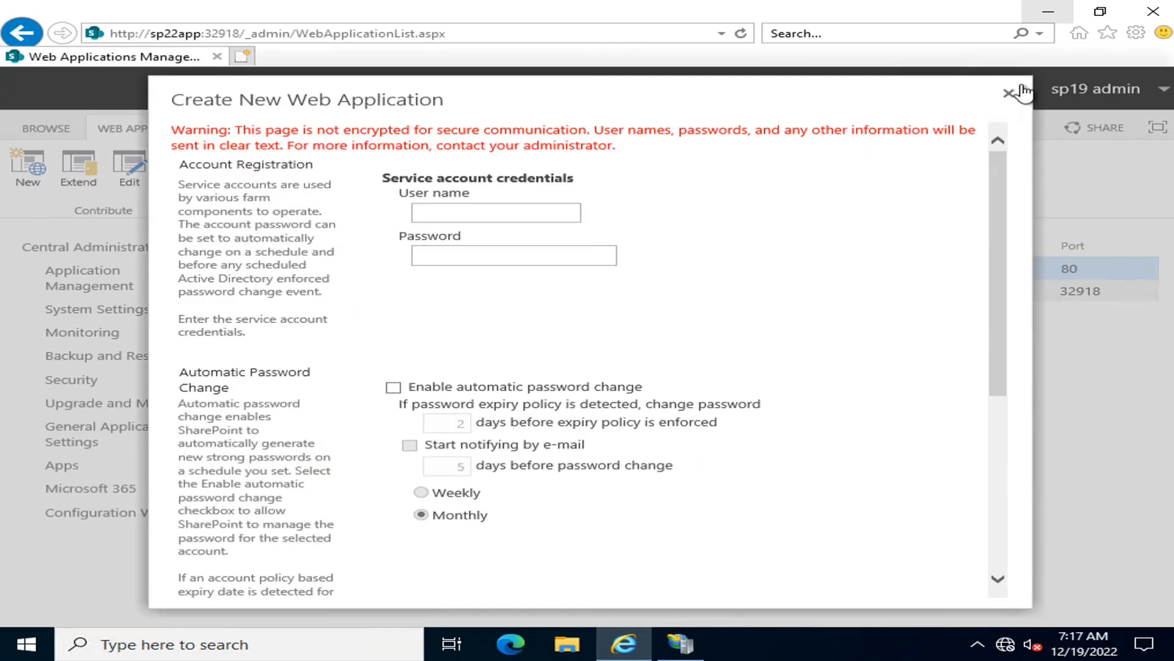
{"action": "left_click", "coordinate": [1020, 92]}
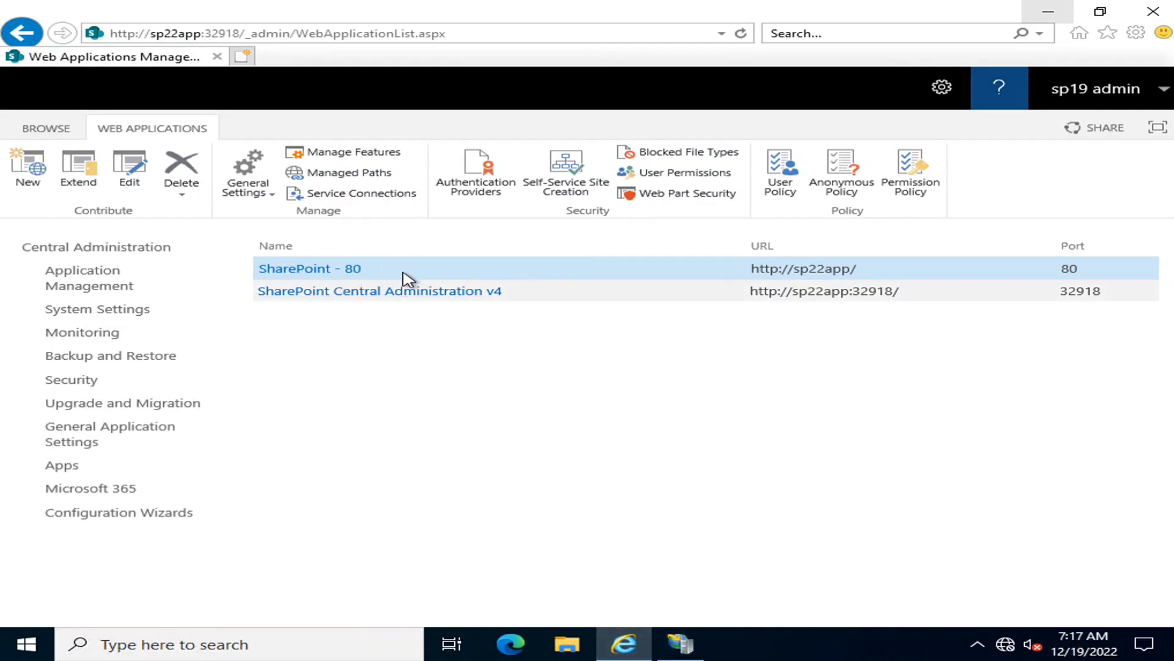
Switch to IIS Manager, display the server's application pools, and widen the Name column to show the full pool names
{"action": "left_click", "coordinate": [680, 643]}
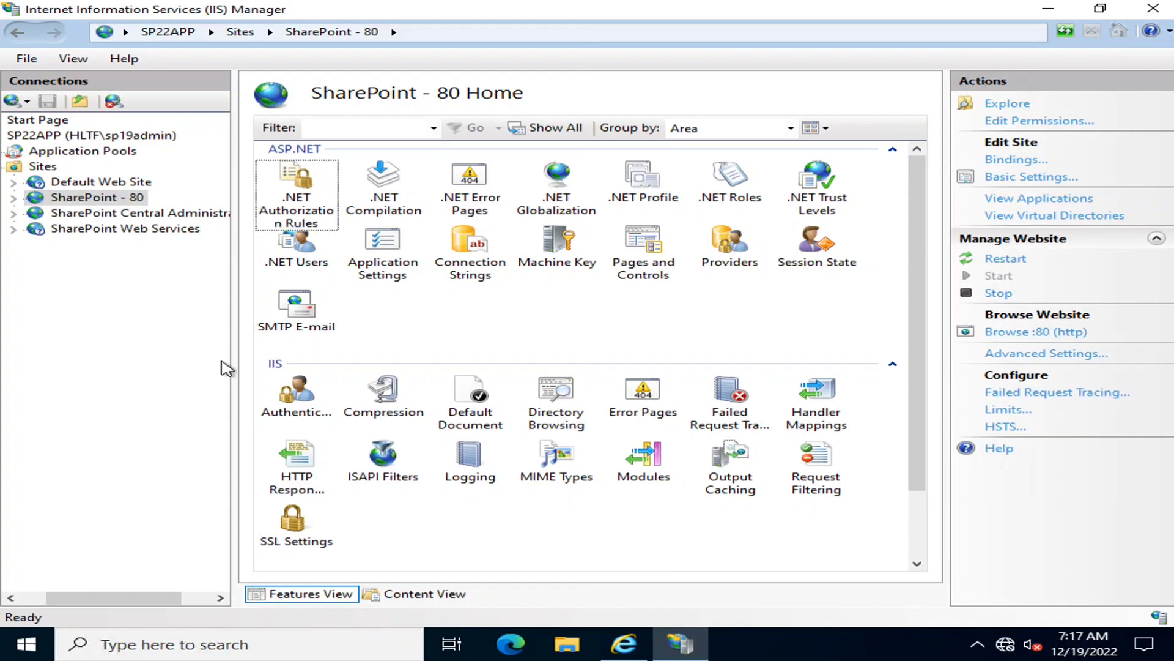
{"action": "left_click", "coordinate": [67, 153]}
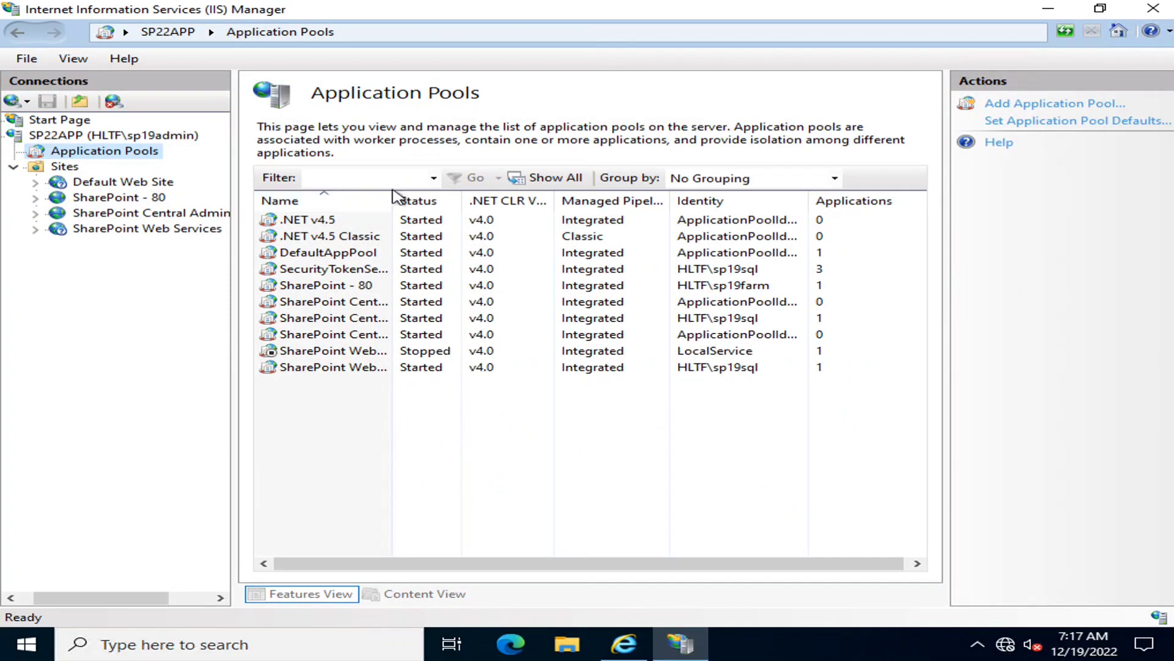
{"action": "left_click_drag", "start_coordinate": [393, 196], "coordinate": [552, 200]}
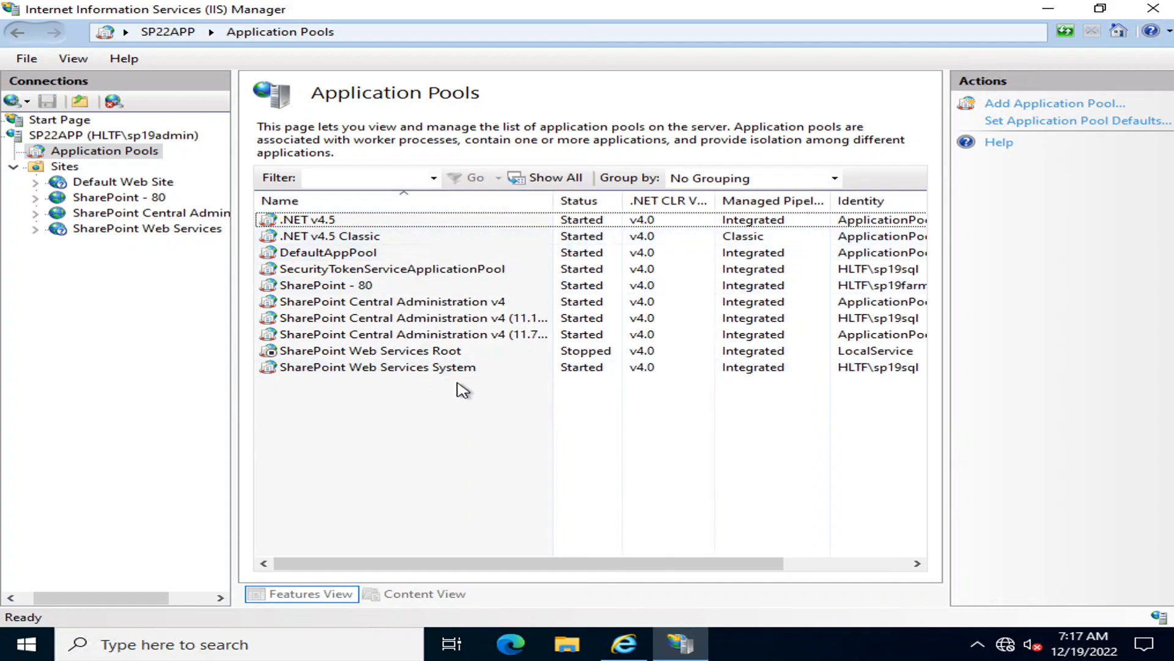
Select the SharePoint - 80 application pool and check the identity account it runs under
{"action": "left_click", "coordinate": [345, 286]}
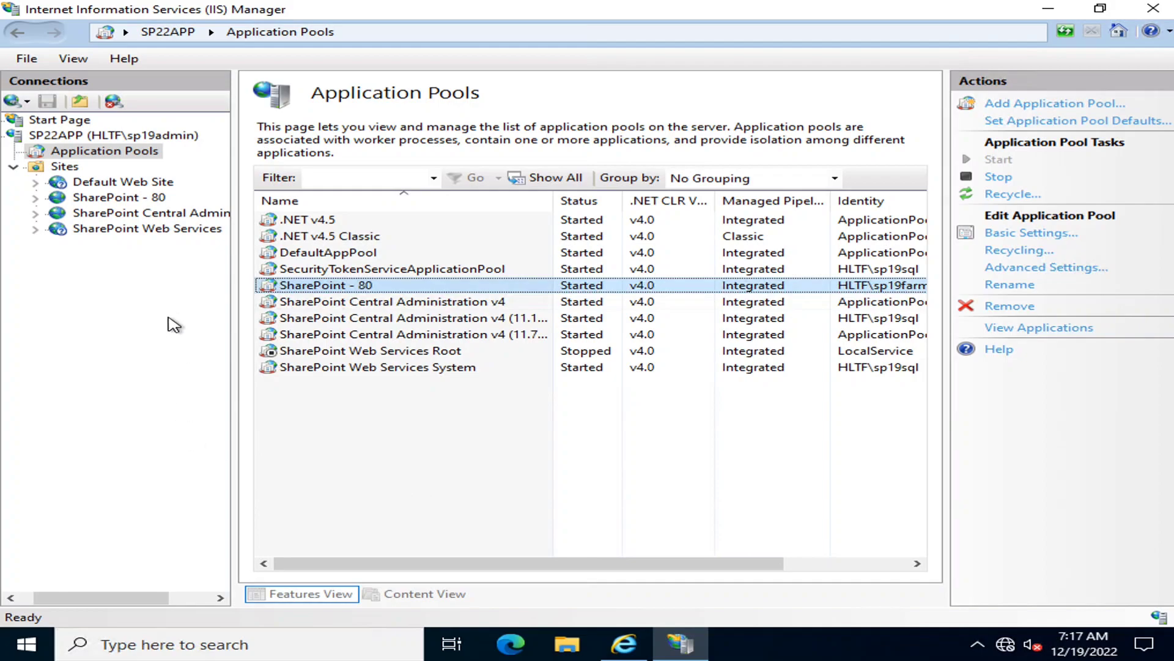
{"action": "left_click", "coordinate": [80, 152]}
{"action": "left_click", "coordinate": [369, 288]}
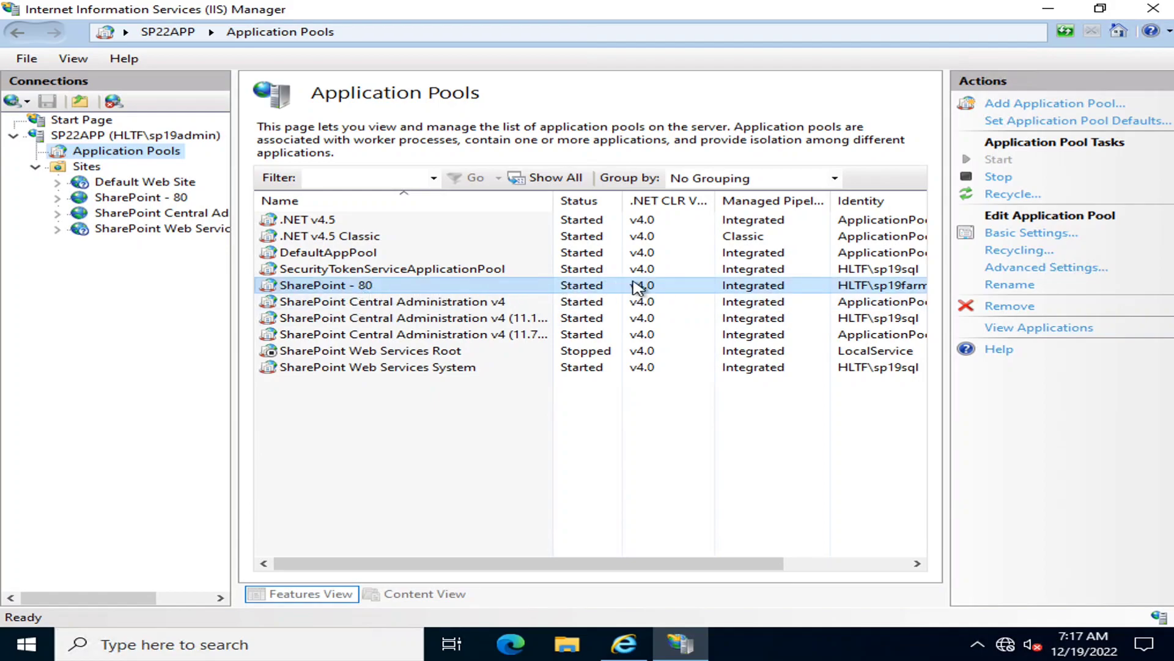
{"action": "left_click_drag", "start_coordinate": [578, 564], "coordinate": [718, 566]}
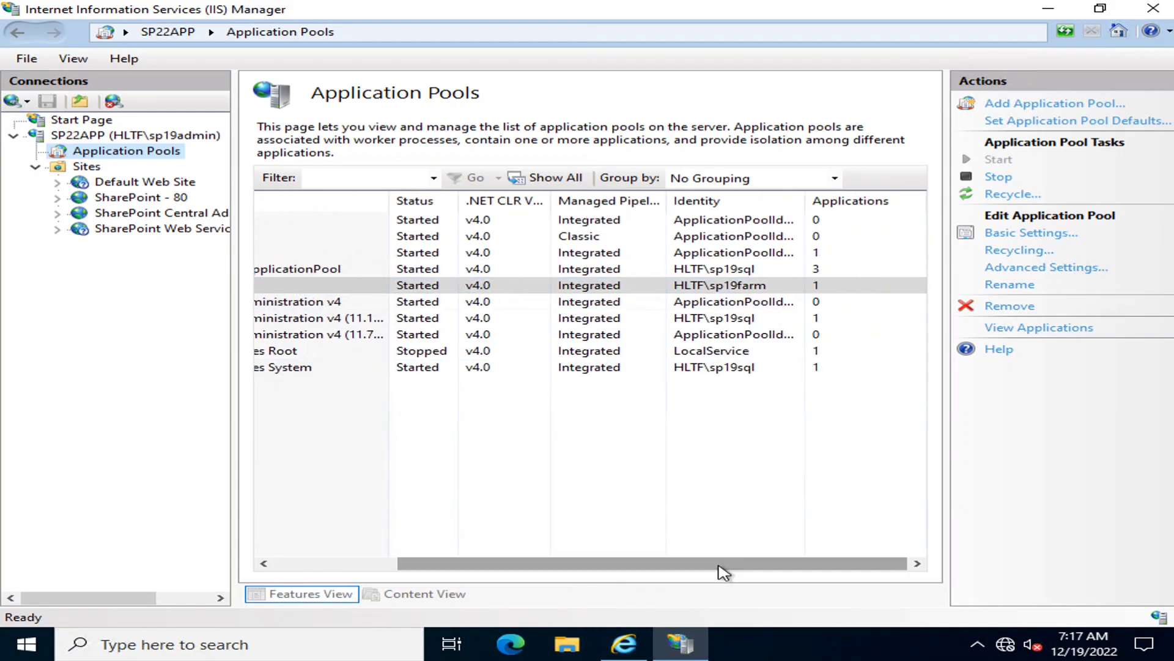
{"action": "left_click", "coordinate": [737, 291]}
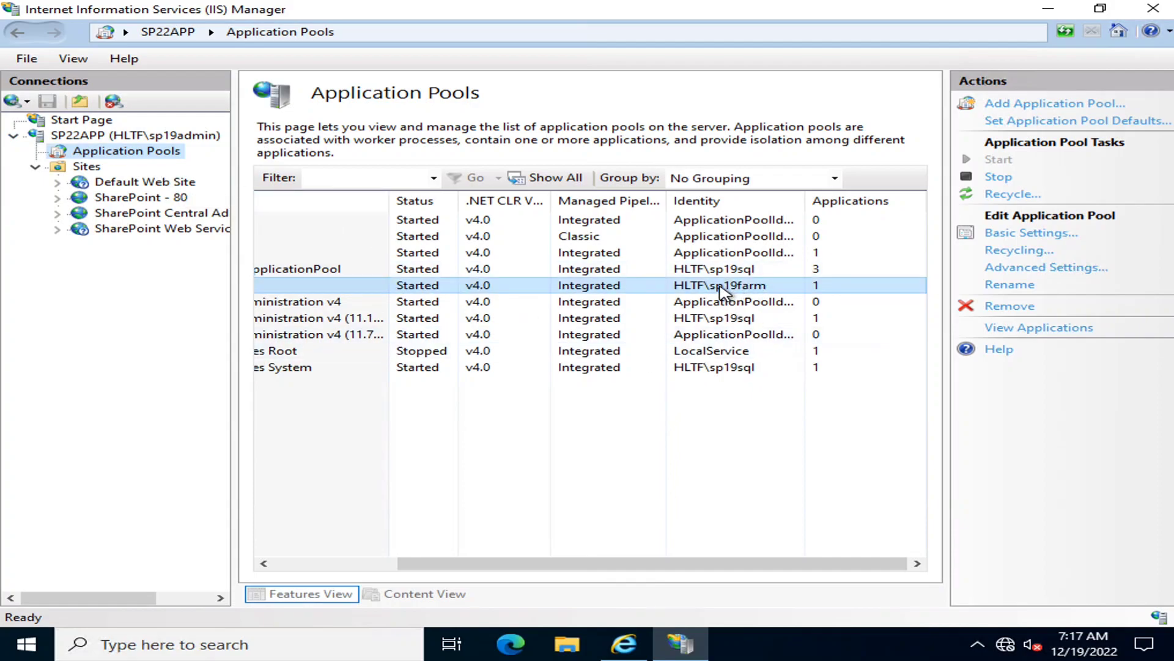
Open the SharePoint - 80 application pool's basic settings, examine the .NET CLR version and managed pipeline mode options, then cancel
{"action": "double_click", "coordinate": [723, 292]}
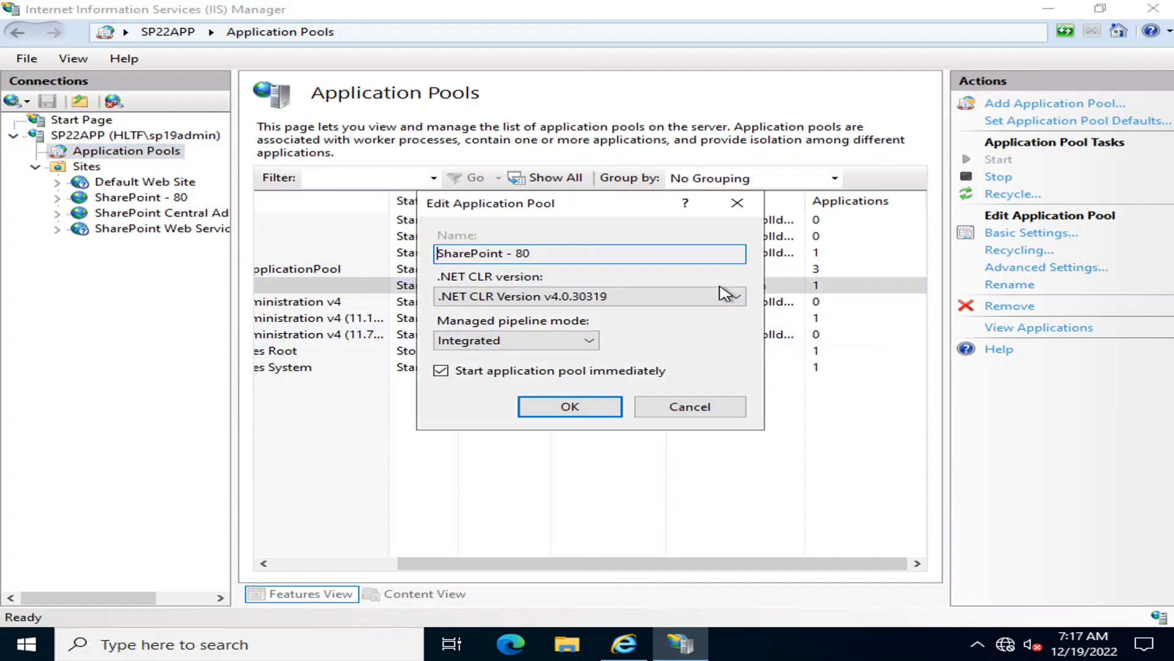
{"action": "left_click", "coordinate": [515, 347]}
{"action": "left_click", "coordinate": [515, 348]}
{"action": "left_click", "coordinate": [694, 296]}
{"action": "left_click", "coordinate": [699, 353]}
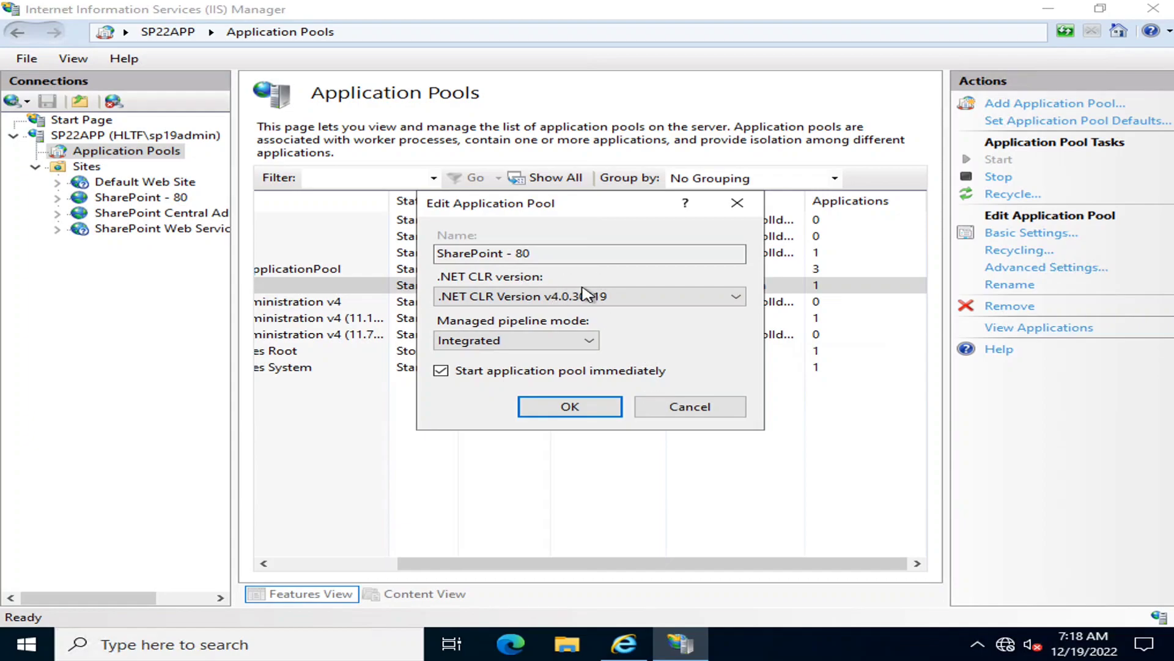
{"action": "left_click", "coordinate": [677, 299]}
{"action": "left_click", "coordinate": [709, 508]}
{"action": "left_click", "coordinate": [679, 408]}
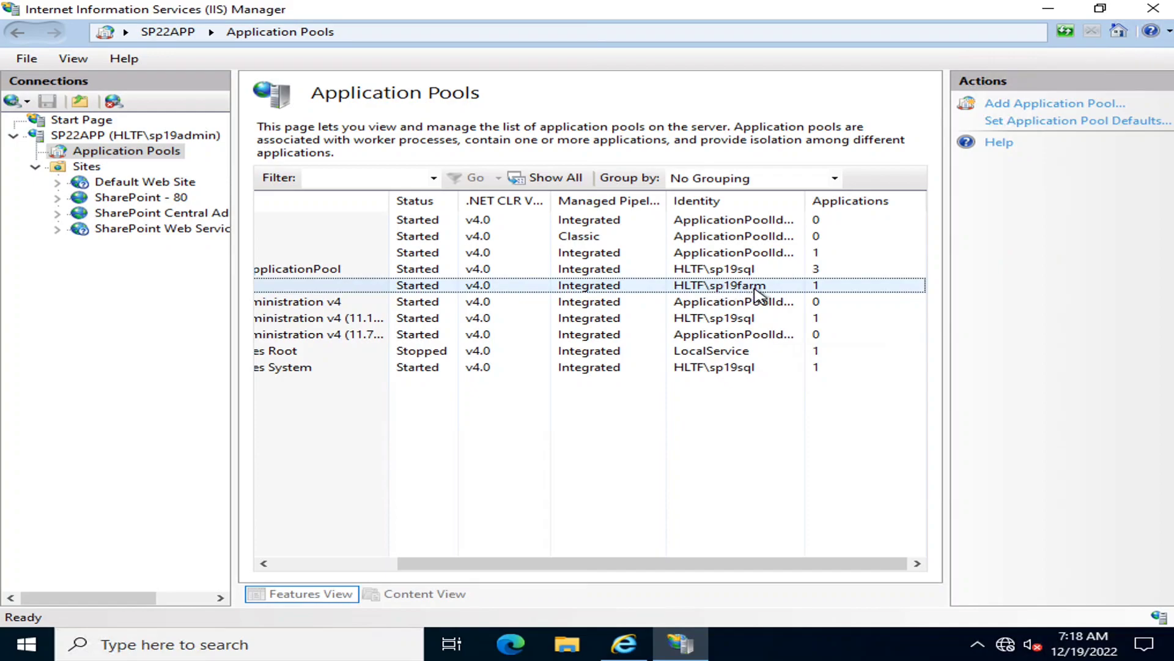
Compare the SharePoint - 80 application pool's name with its identity and application columns, then clear the selection
{"action": "left_click_drag", "start_coordinate": [749, 564], "coordinate": [453, 569]}
{"action": "left_click", "coordinate": [310, 287]}
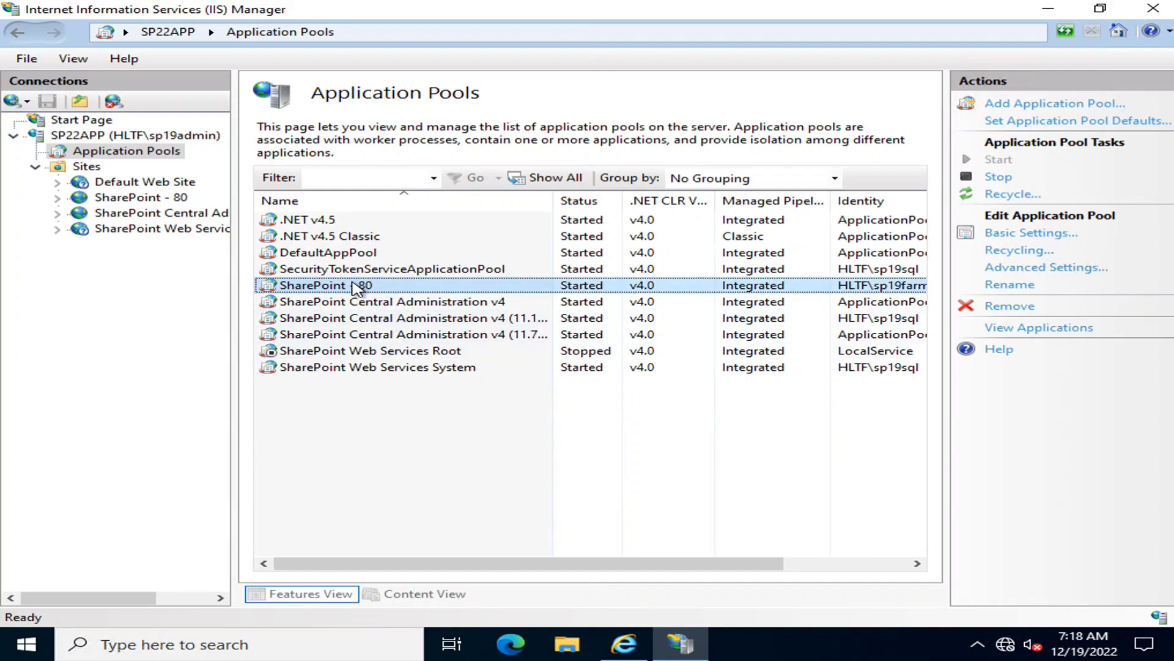
{"action": "left_click_drag", "start_coordinate": [619, 562], "coordinate": [740, 554]}
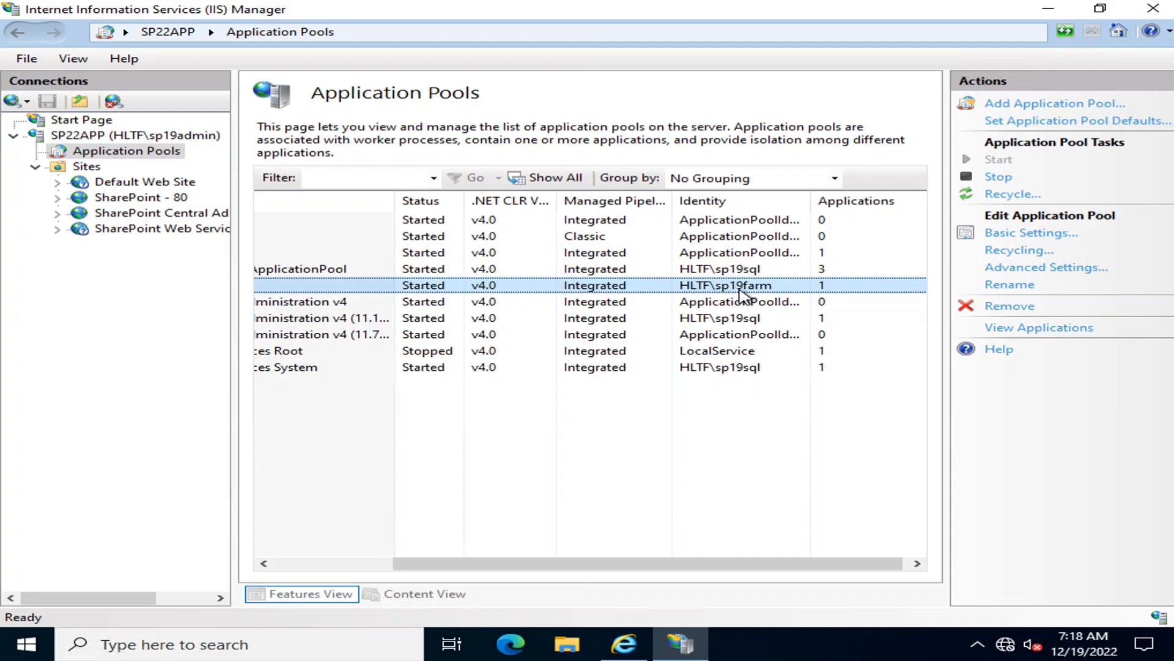
{"action": "left_click_drag", "start_coordinate": [535, 562], "coordinate": [416, 564]}
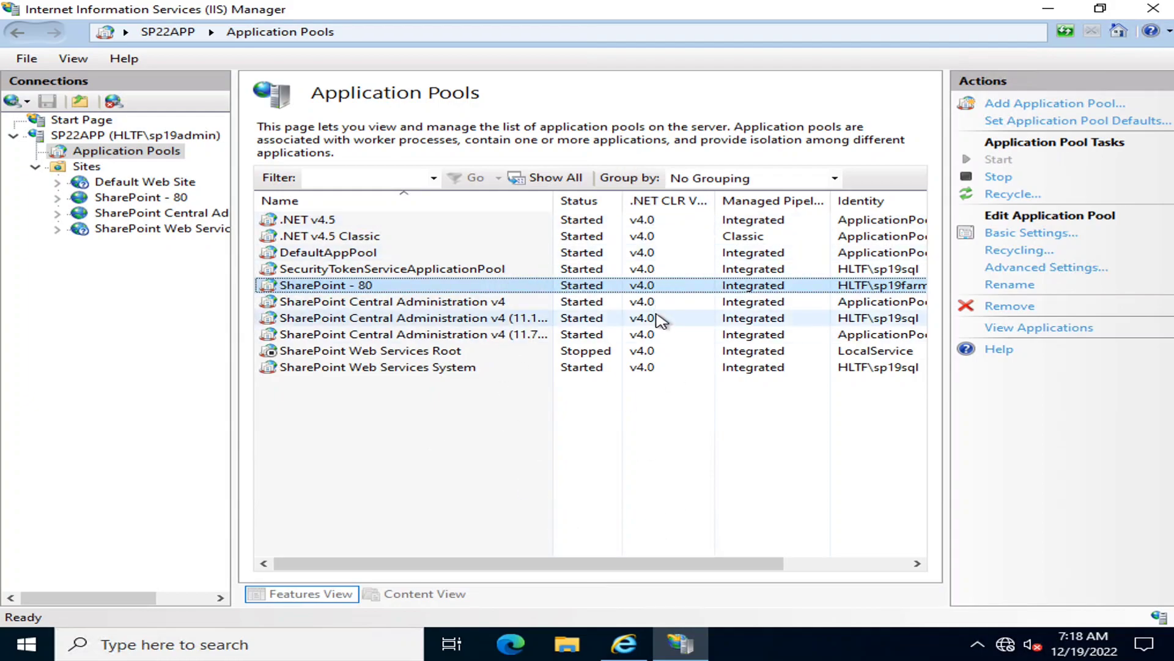
{"action": "left_click_drag", "start_coordinate": [653, 559], "coordinate": [789, 561]}
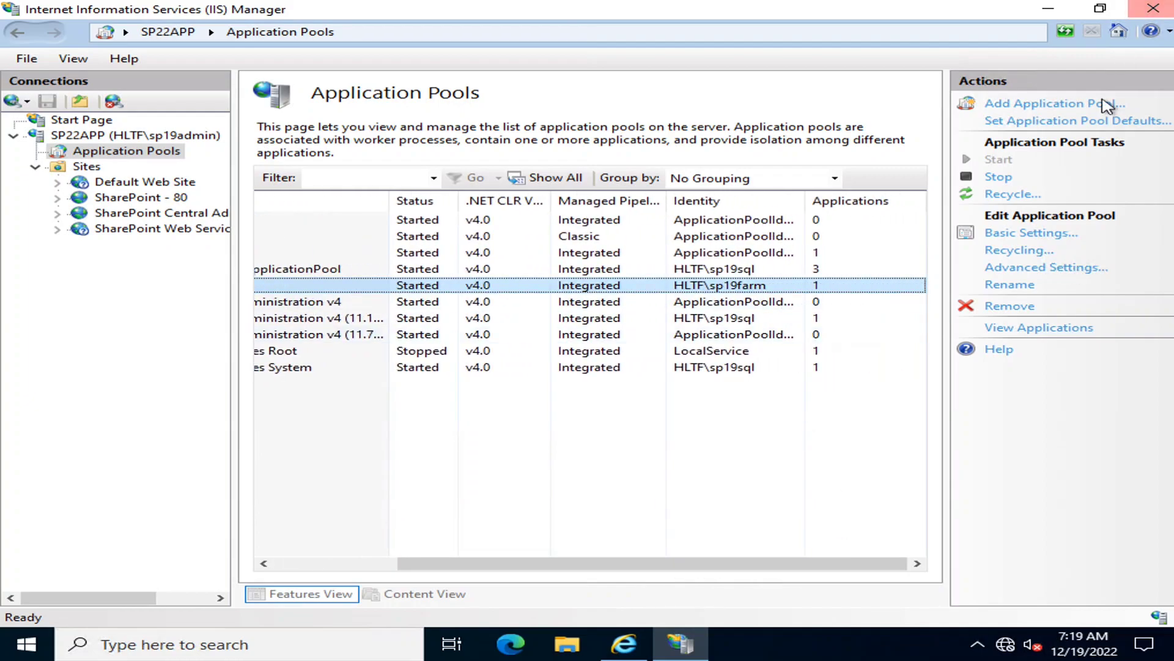
{"action": "left_click", "coordinate": [768, 503]}
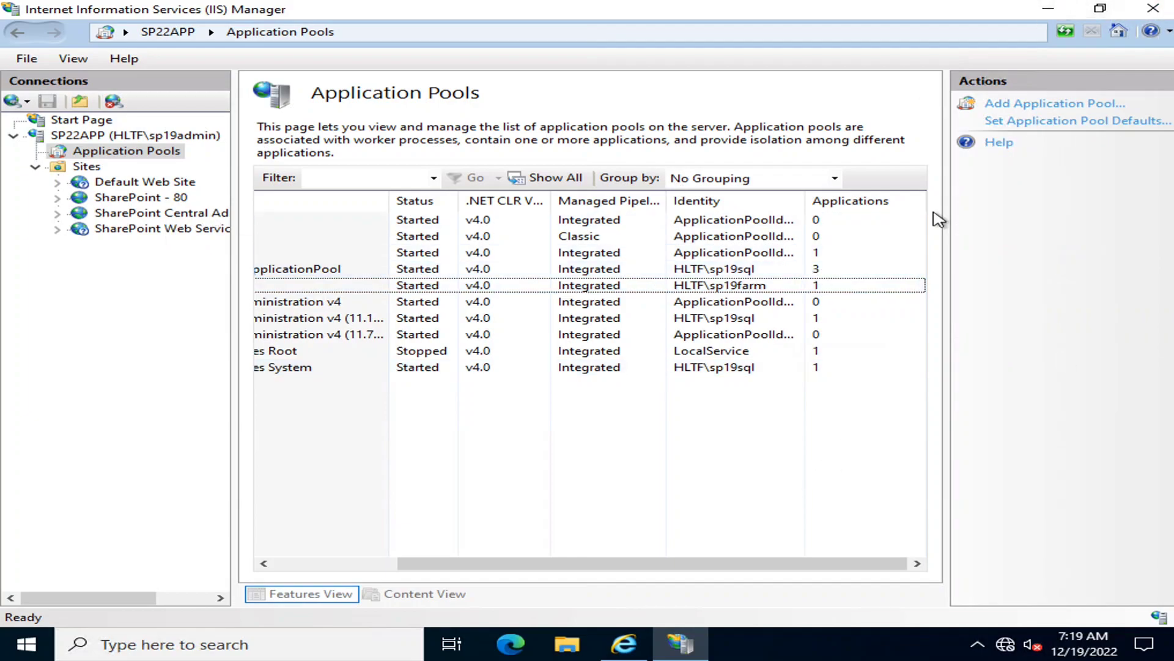
Open the Logging feature of the SharePoint - 80 site and review its log file, event destination and rollover settings
{"action": "left_click", "coordinate": [98, 168]}
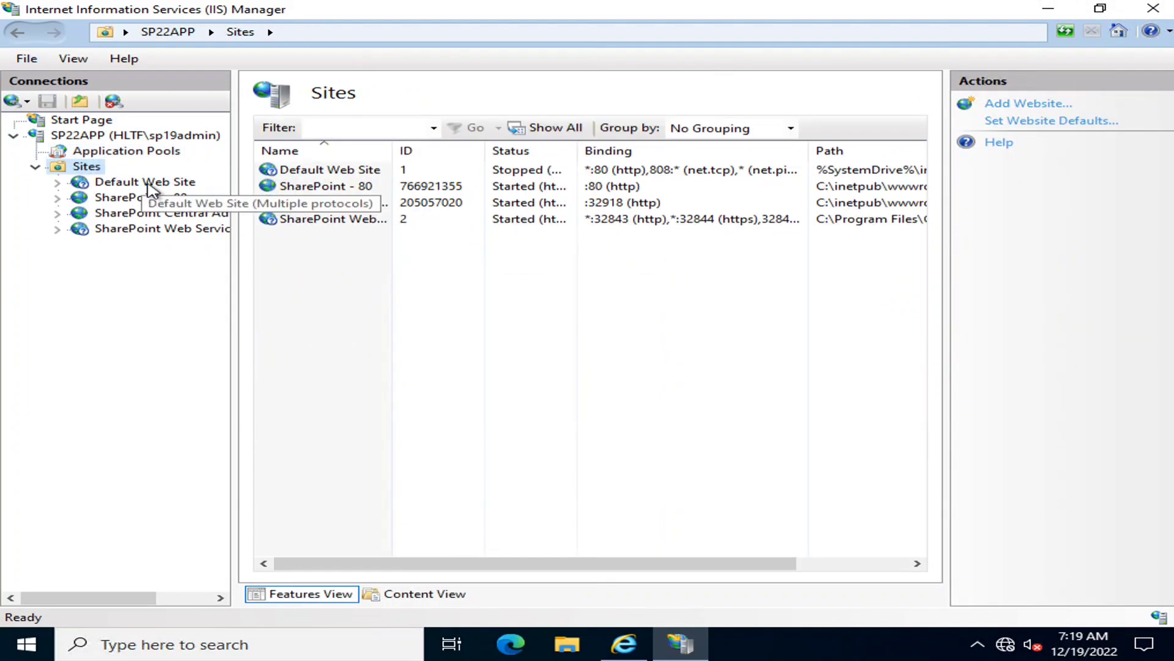
{"action": "left_click", "coordinate": [130, 198]}
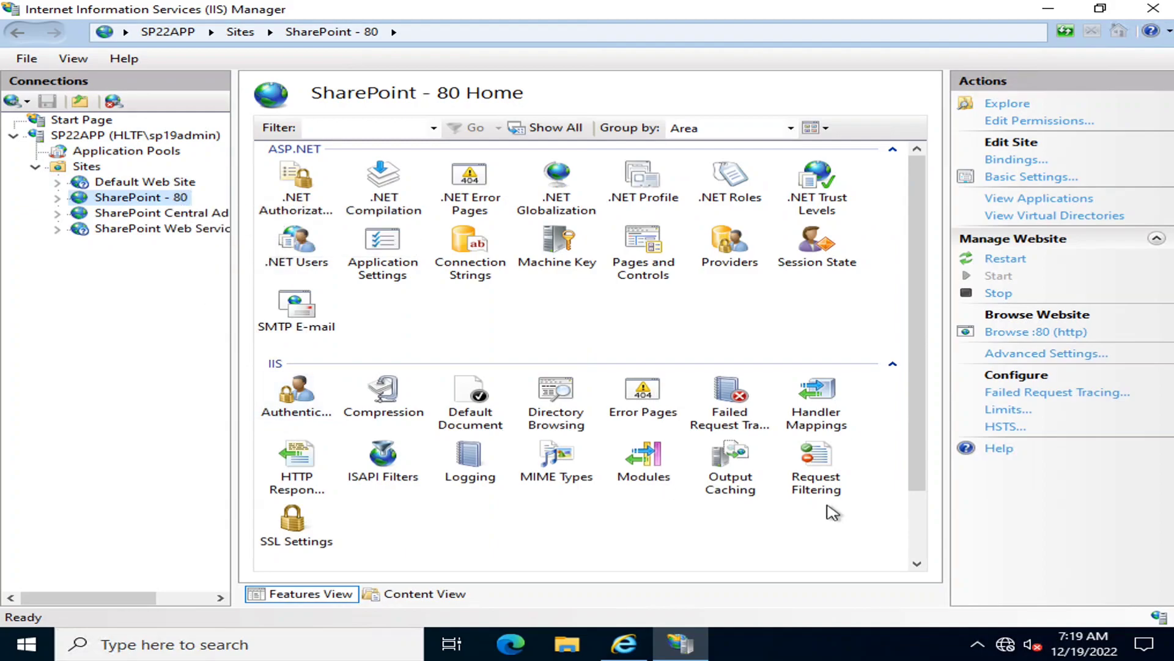
{"action": "left_click", "coordinate": [655, 549]}
{"action": "left_click_drag", "start_coordinate": [923, 464], "coordinate": [917, 558]}
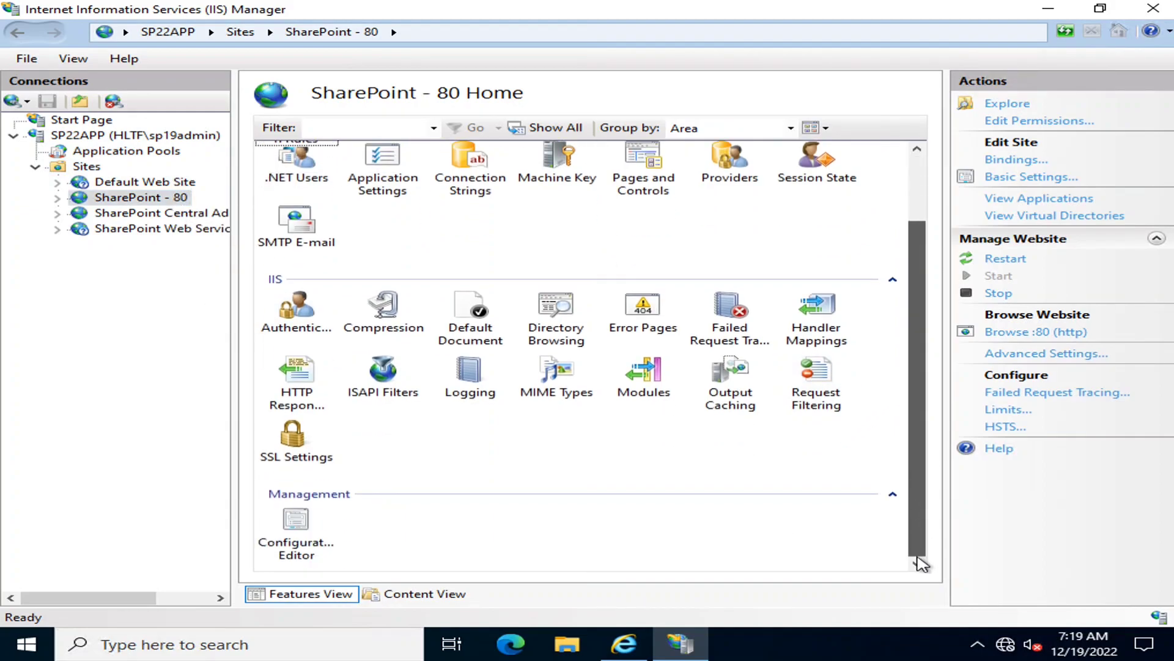
{"action": "double_click", "coordinate": [469, 385]}
{"action": "scroll", "coordinate": [676, 450], "scroll_direction": "down", "scroll_amount": 5}
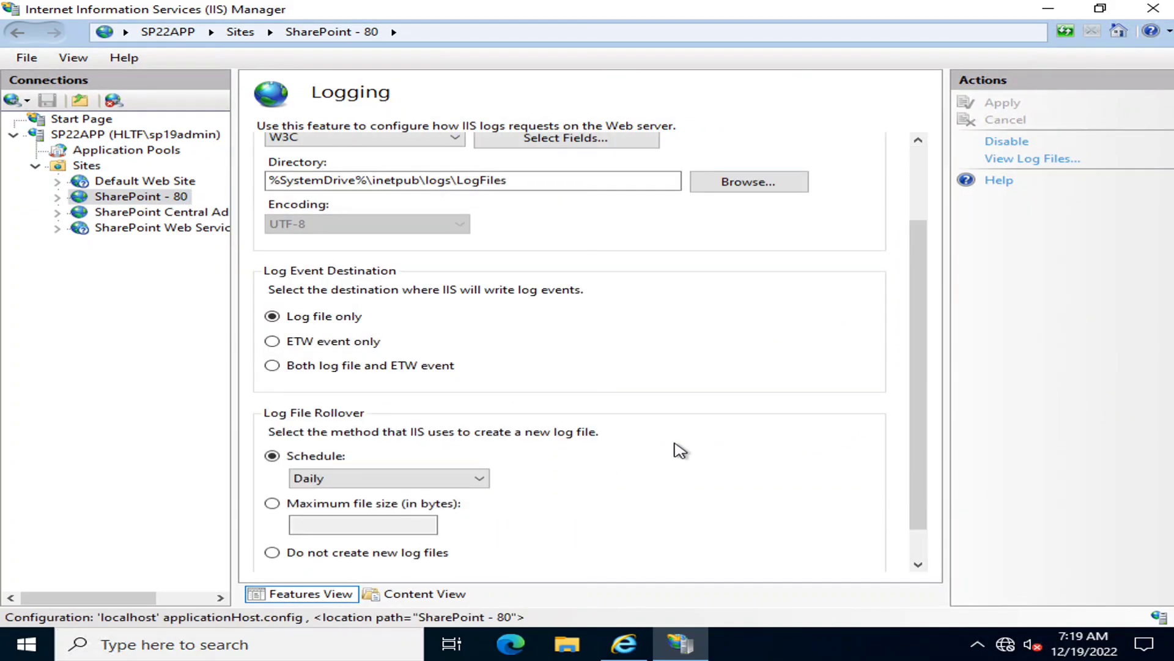
{"action": "scroll", "coordinate": [676, 449], "scroll_direction": "up", "scroll_amount": 3}
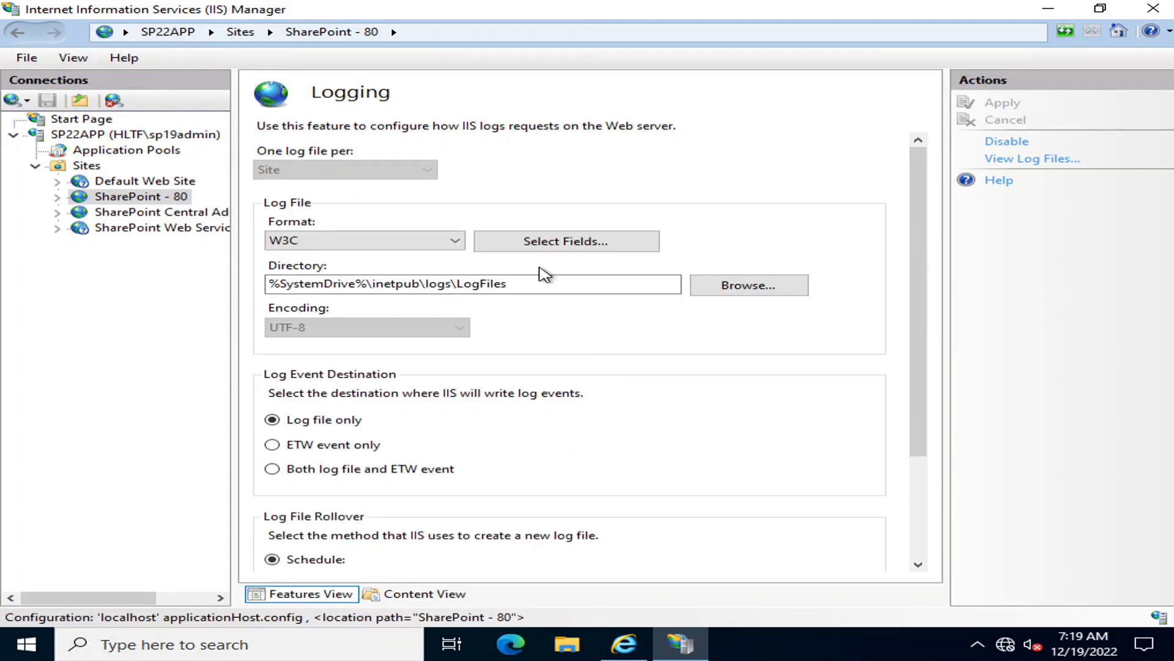
Check the folder browser for the SharePoint - 80 log directory, cancel it, and copy the log directory path
{"action": "left_click_drag", "start_coordinate": [571, 284], "coordinate": [225, 289]}
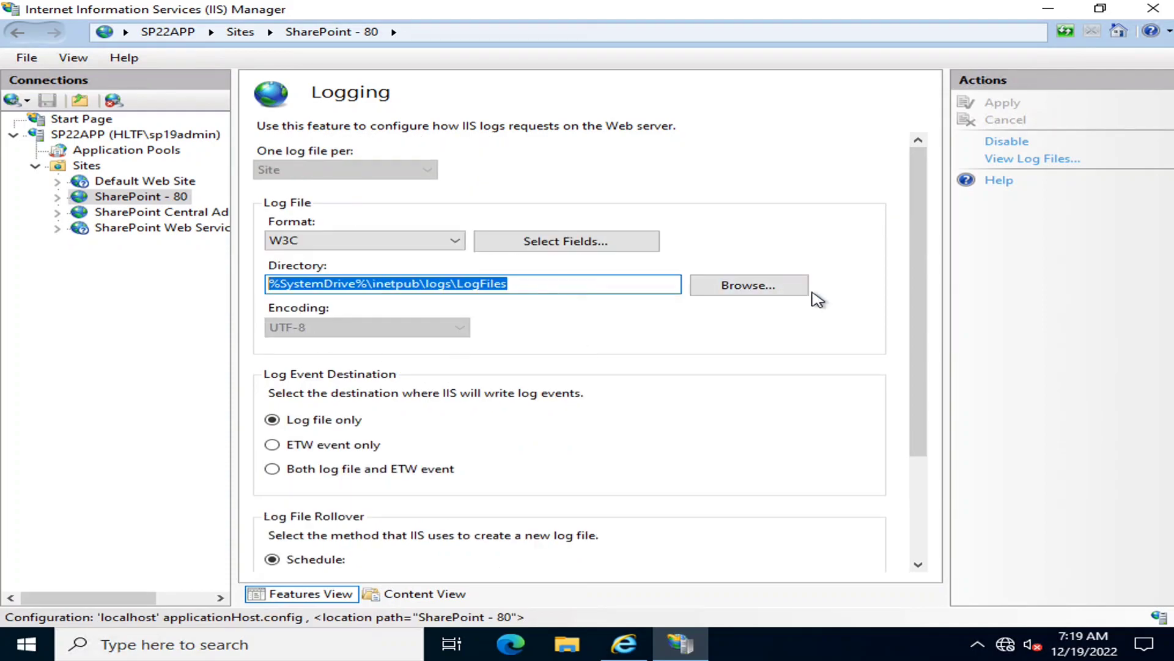
{"action": "left_click", "coordinate": [749, 285]}
{"action": "left_click", "coordinate": [707, 428]}
{"action": "left_click", "coordinate": [558, 281]}
{"action": "key", "text": "ctrl+a"}
{"action": "key", "text": "ctrl+c"}
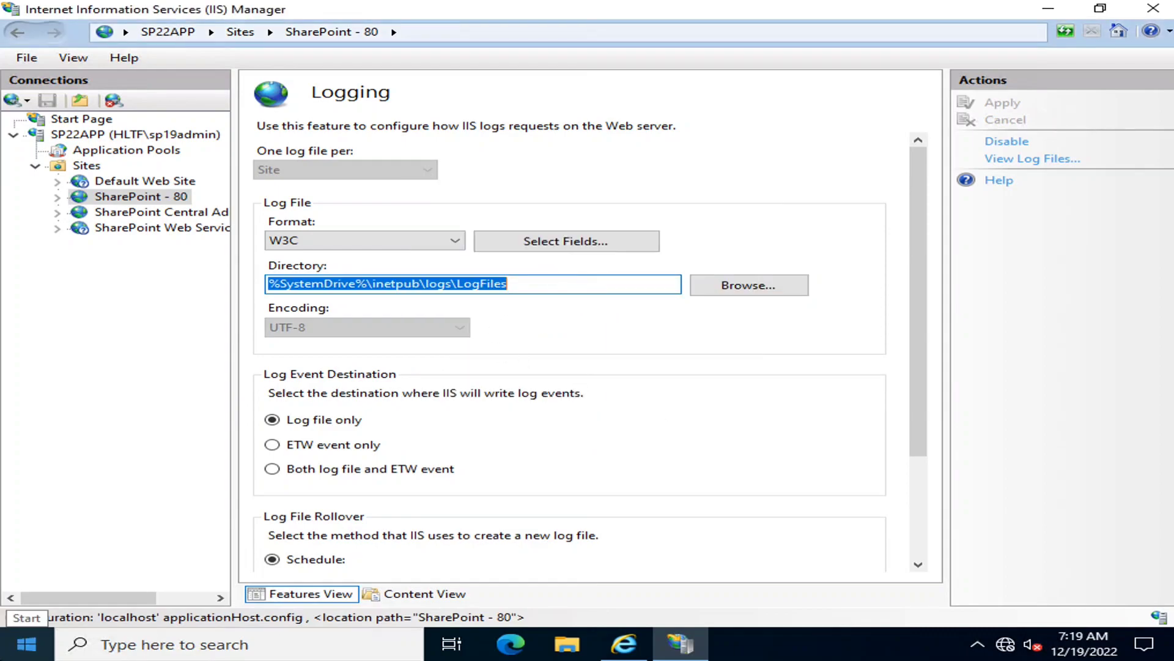
Open This PC in File Explorer
{"action": "left_click", "coordinate": [32, 639]}
{"action": "type", "text": "thi"}
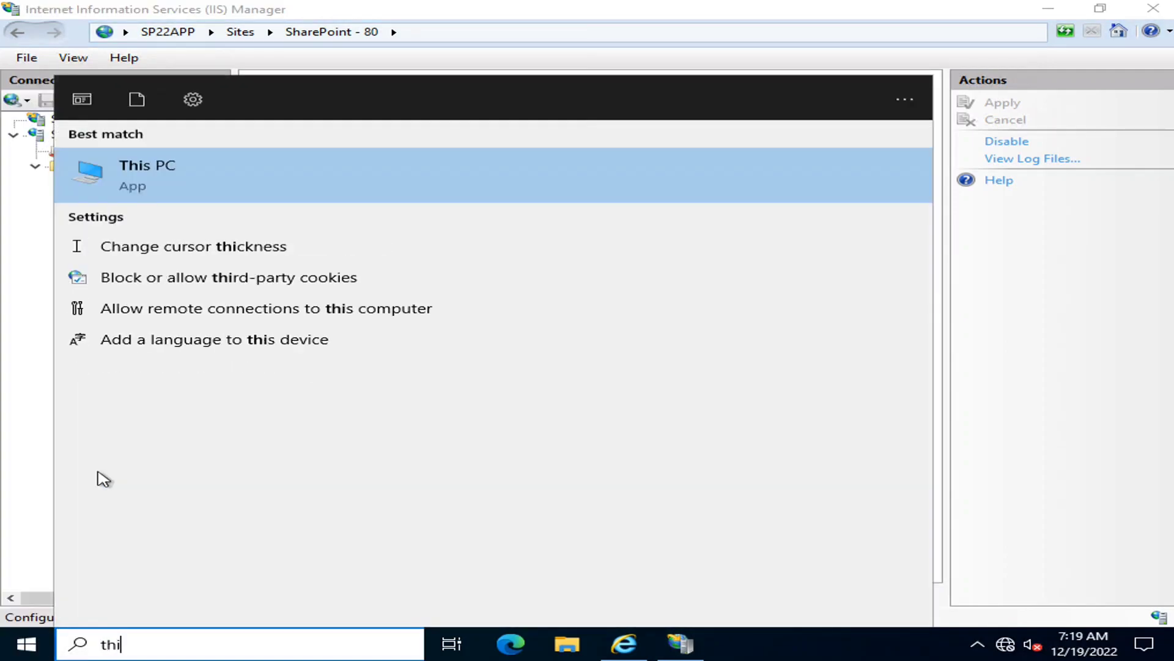
{"action": "key", "text": "Return"}
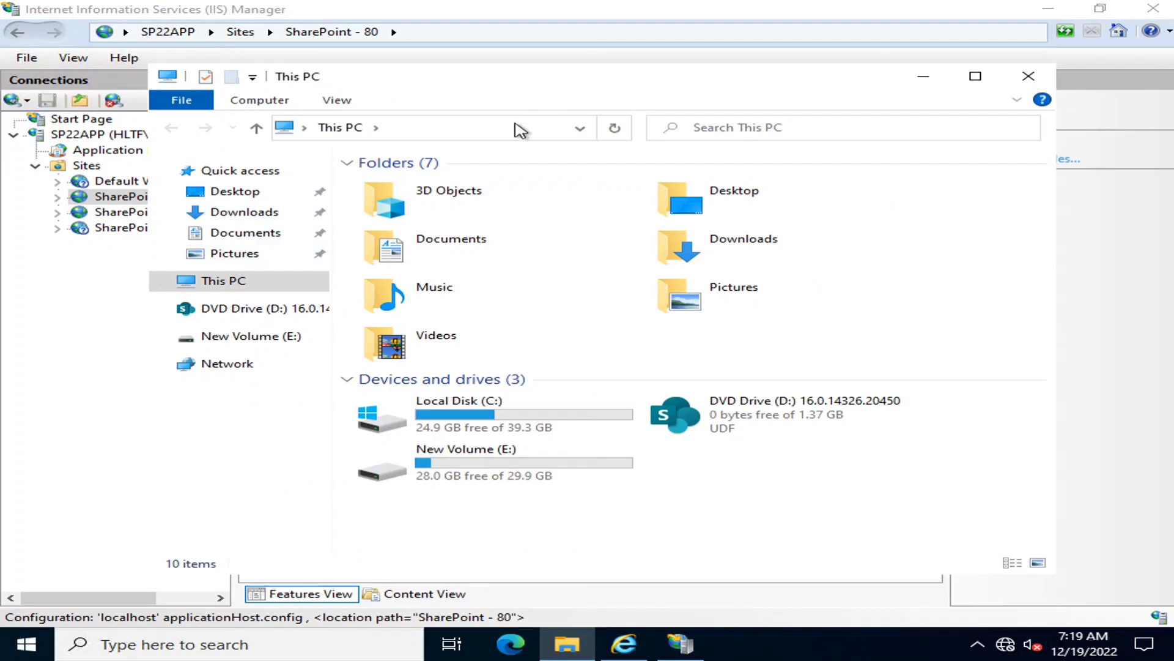
Try to open the copied log directory path, c:\inetpub\logs\LogFiles, directly in File Explorer, and dismiss the resulting dialog
{"action": "left_click", "coordinate": [517, 125]}
{"action": "key", "text": "ctrl+v"}
{"action": "key", "text": "Return"}
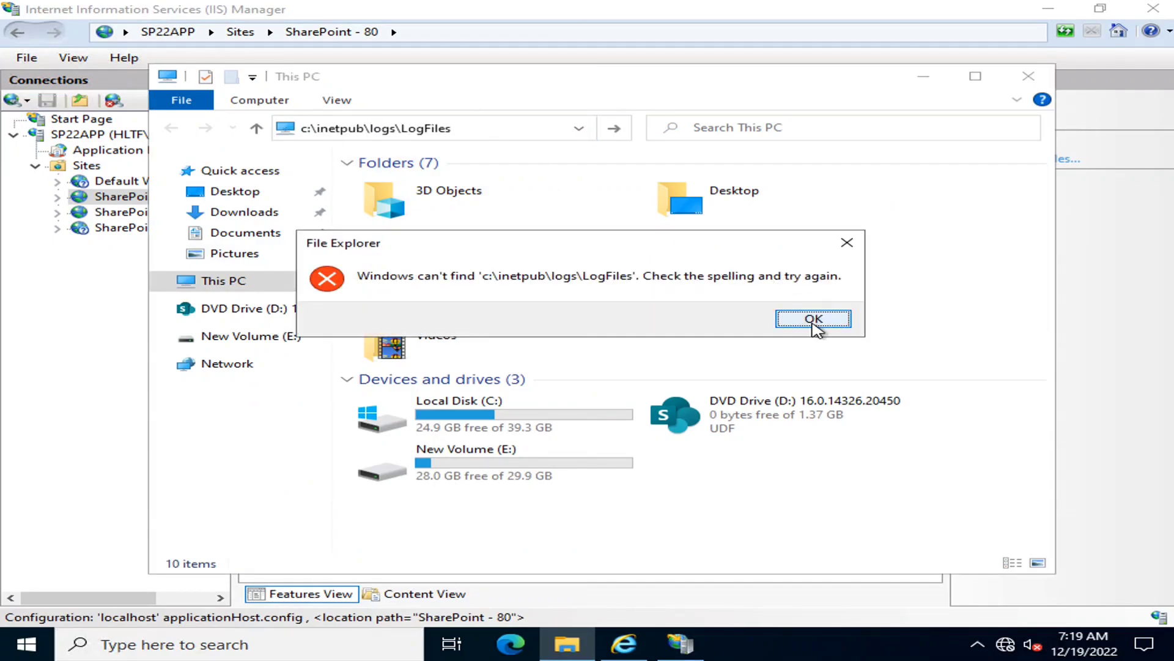
{"action": "left_click", "coordinate": [814, 319]}
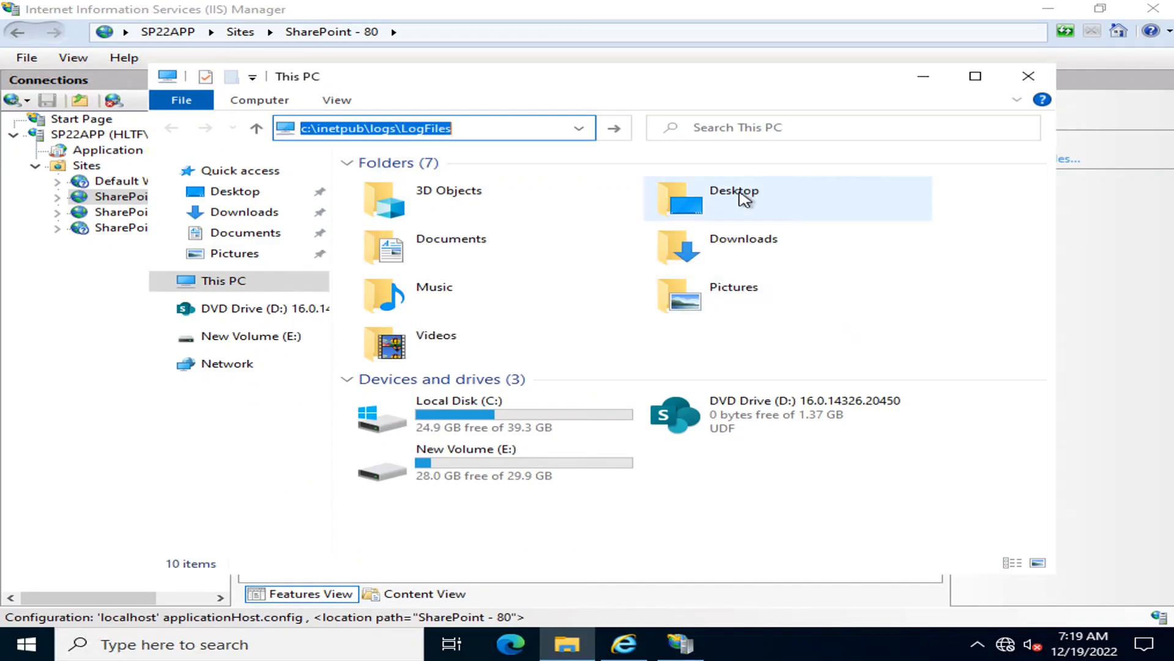
Browse to C:\inetpub\logs and grant the current account permanent access to the logs folder
{"action": "double_click", "coordinate": [484, 414]}
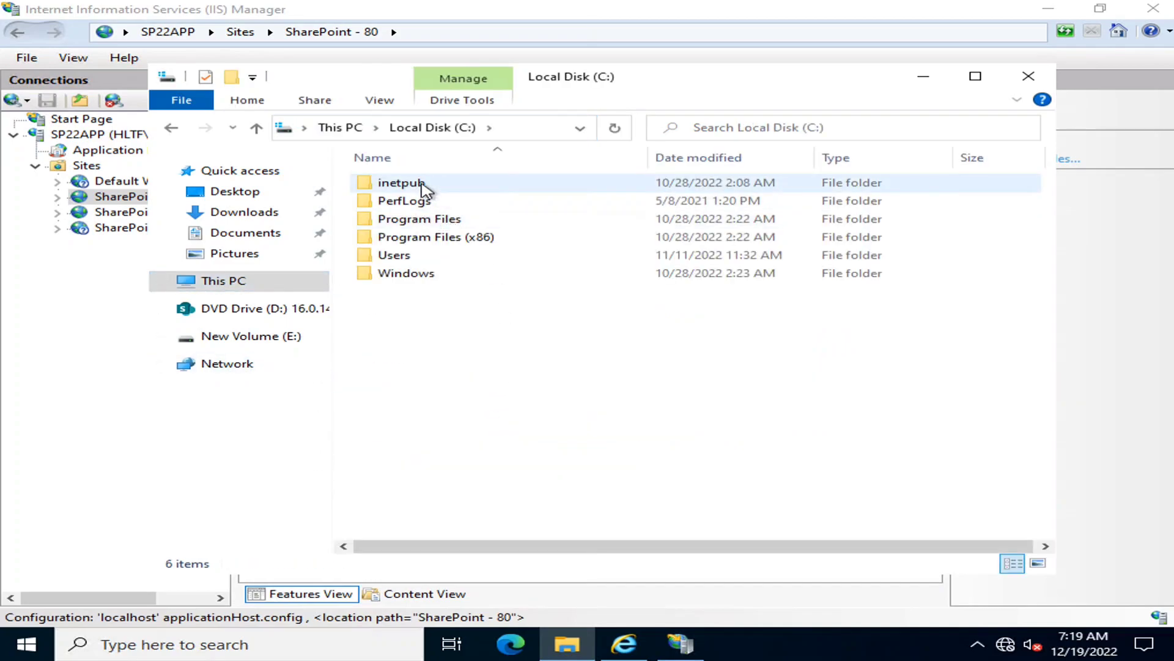
{"action": "double_click", "coordinate": [423, 185]}
{"action": "mouse_move", "coordinate": [754, 84]}
{"action": "left_mouse_down"}
{"action": "mouse_move", "coordinate": [899, 563]}
{"action": "mouse_move", "coordinate": [882, 305]}
{"action": "mouse_move", "coordinate": [768, 70]}
{"action": "left_mouse_up"}
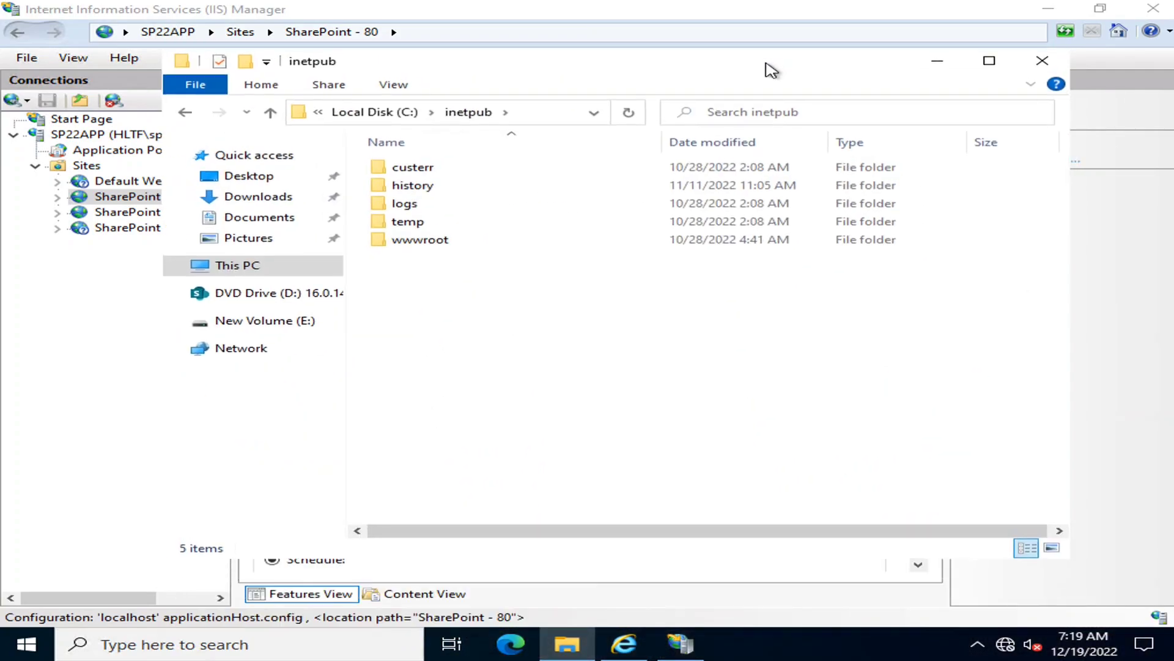
{"action": "left_click", "coordinate": [440, 206]}
{"action": "double_click", "coordinate": [441, 210]}
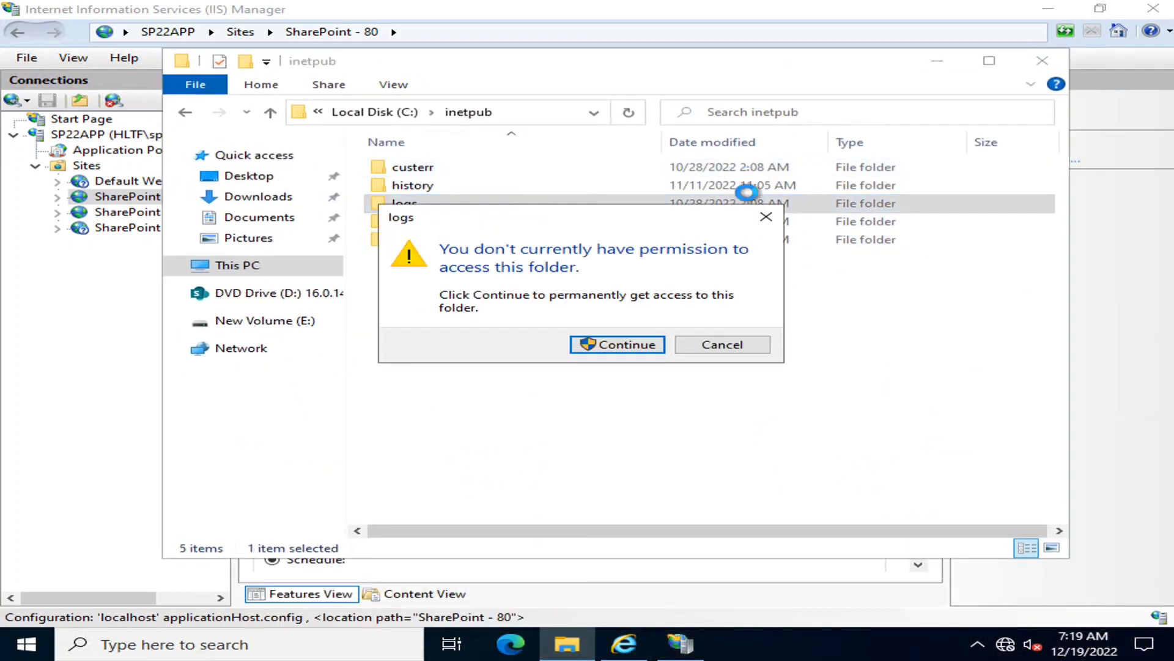
{"action": "left_click", "coordinate": [643, 344]}
Open the LogFiles folder and review the W3SVC log folders of the IIS sites
{"action": "left_click_drag", "start_coordinate": [779, 65], "coordinate": [814, 109]}
{"action": "double_click", "coordinate": [482, 228]}
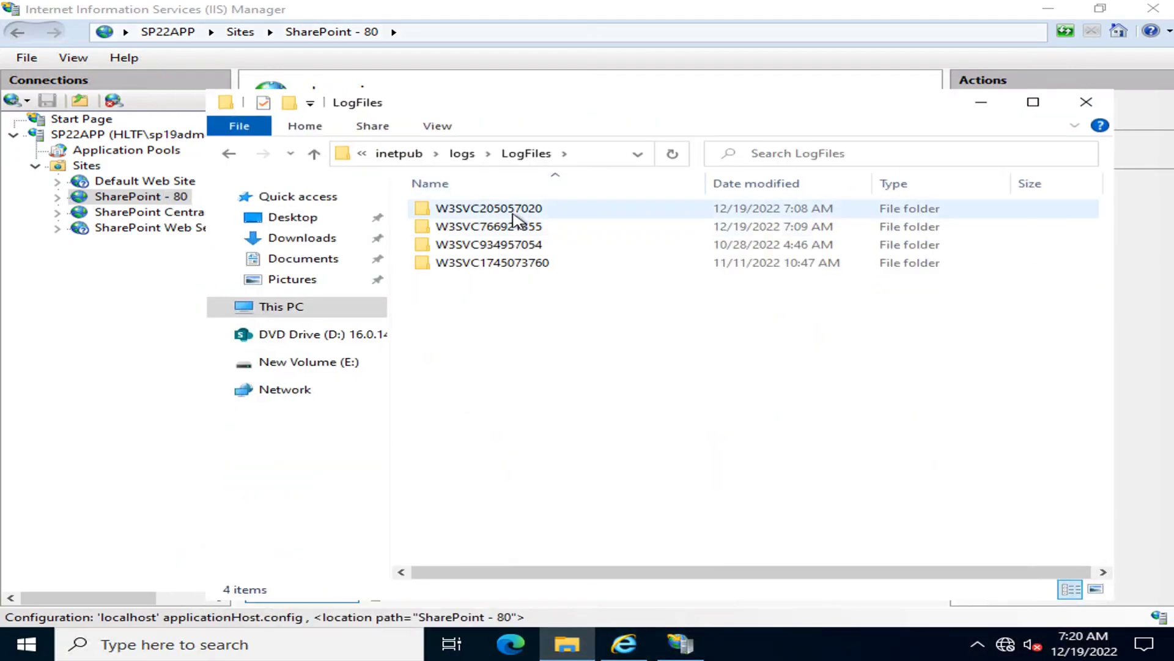
{"action": "left_click", "coordinate": [519, 264]}
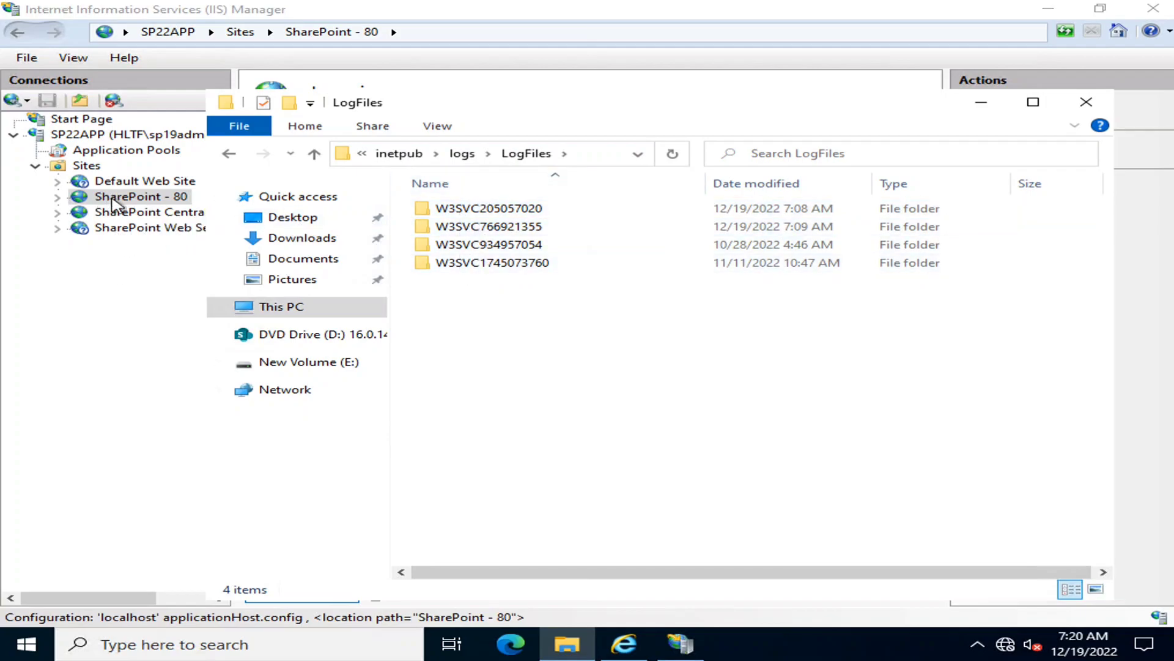
Recheck the SharePoint - 80 log file format and directory settings in IIS Manager, and close the File Explorer window
{"action": "left_click", "coordinate": [983, 108]}
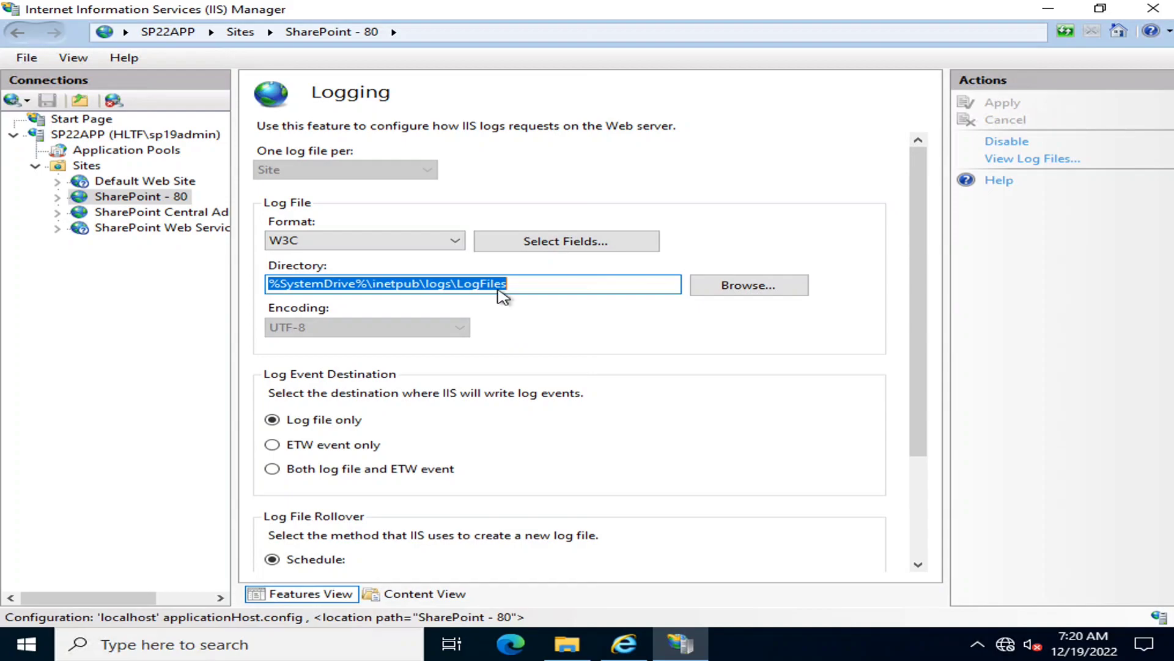
{"action": "left_click", "coordinate": [438, 242]}
{"action": "left_click", "coordinate": [438, 242]}
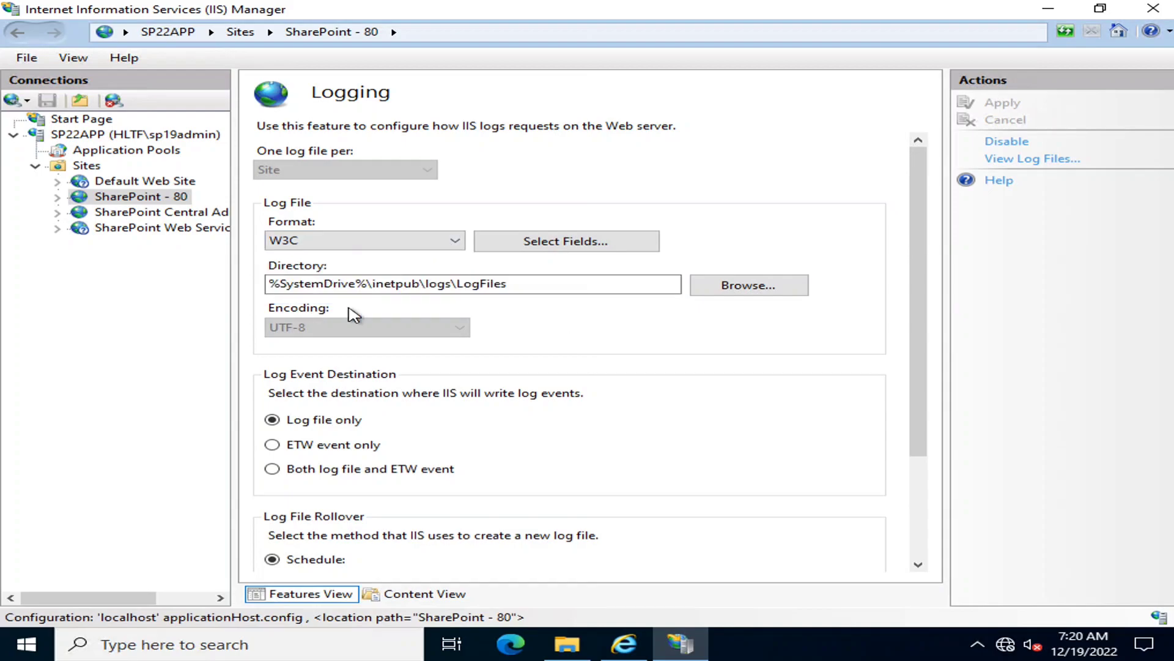
{"action": "scroll", "coordinate": [571, 424], "scroll_direction": "down", "scroll_amount": 3}
{"action": "scroll", "coordinate": [572, 423], "scroll_direction": "up", "scroll_amount": 3}
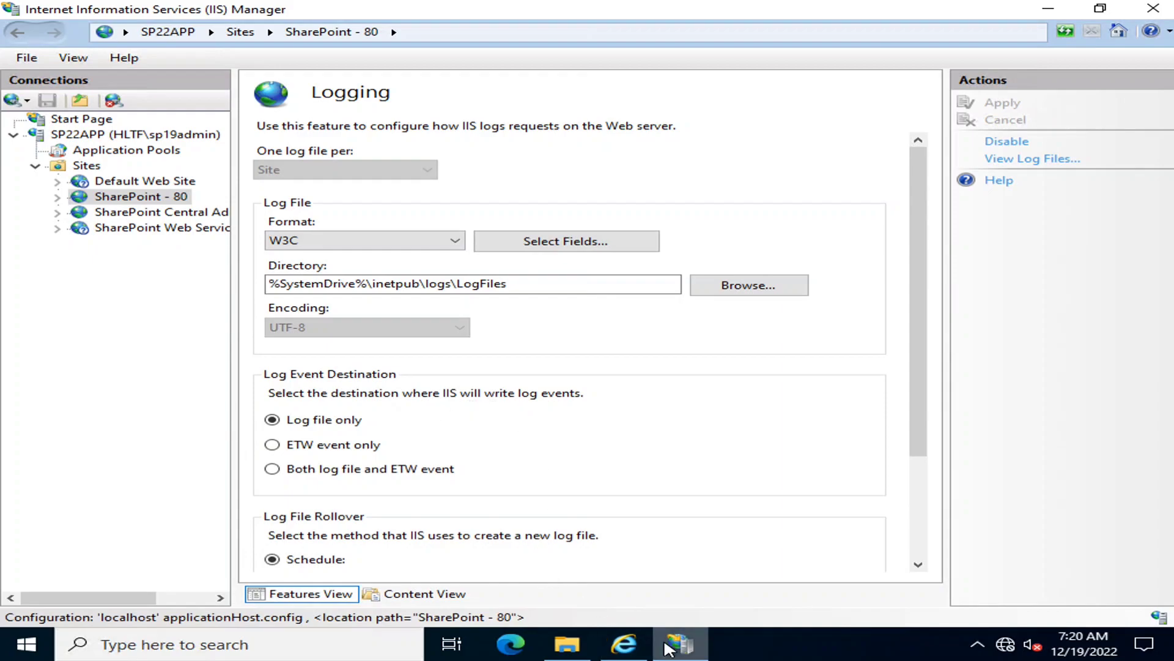
{"action": "left_click", "coordinate": [567, 644]}
{"action": "left_click", "coordinate": [1086, 102]}
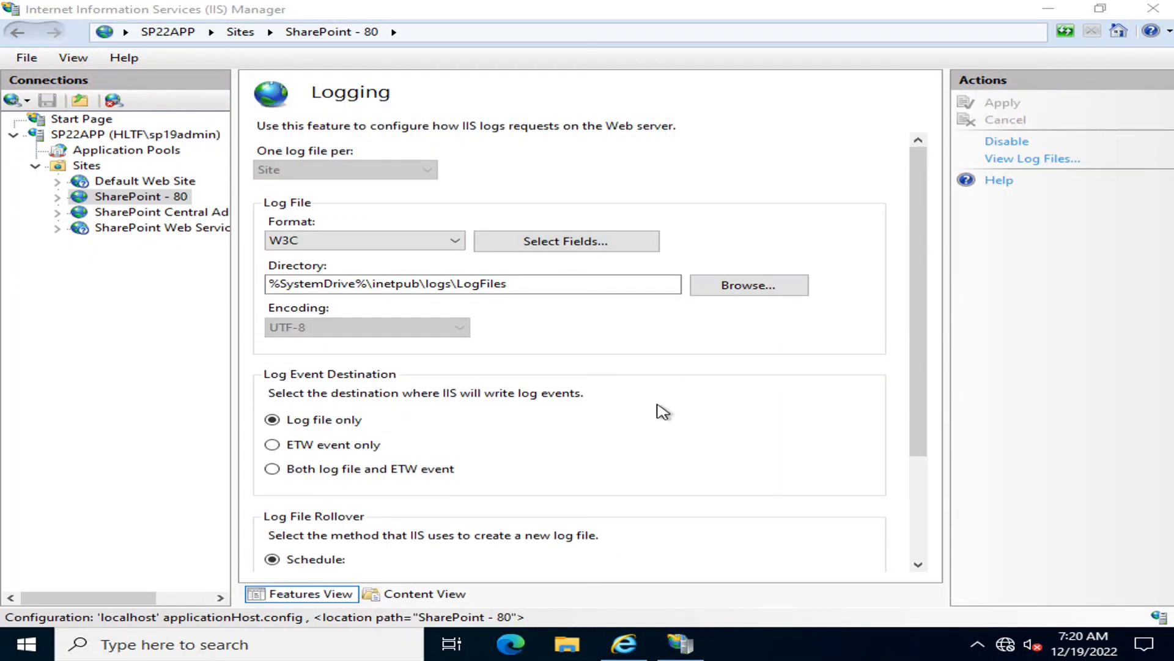
Open the Session State feature of the SharePoint - 80 site and review its mode and cookie settings
{"action": "left_click", "coordinate": [137, 197]}
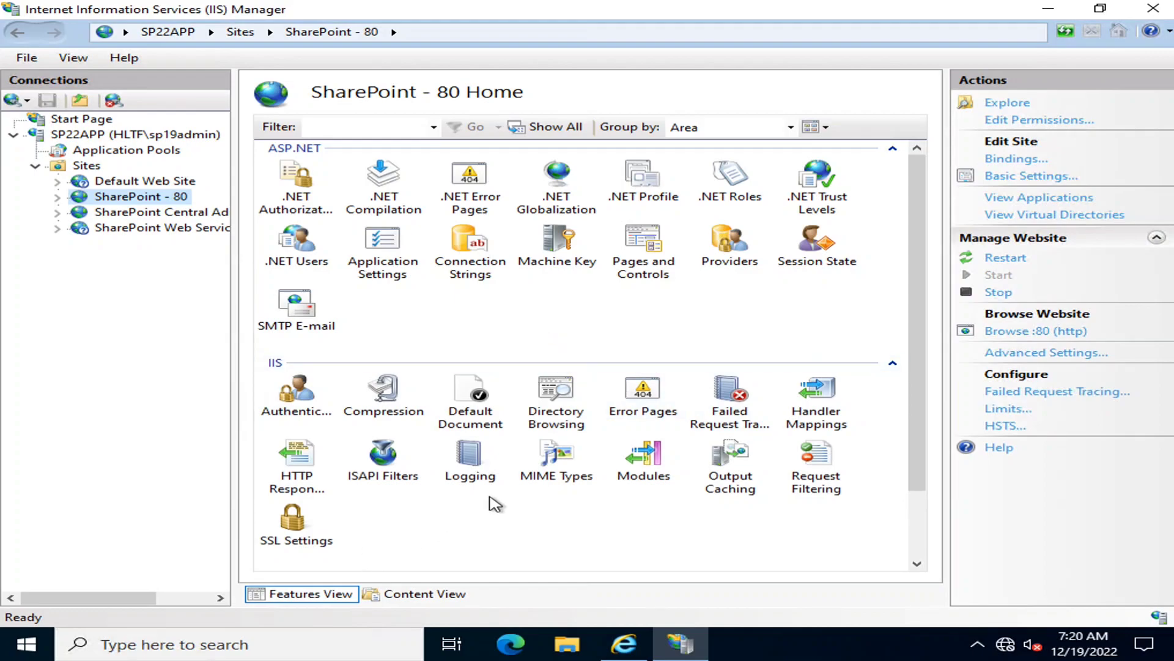
{"action": "scroll", "coordinate": [920, 342], "scroll_direction": "down", "scroll_amount": 1}
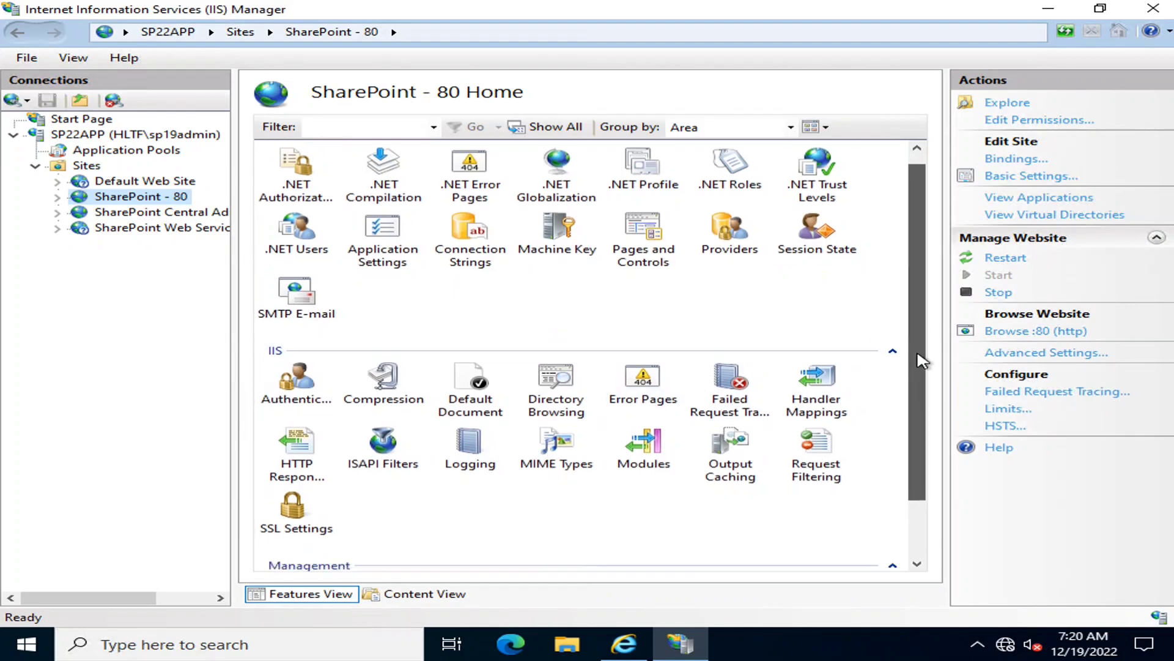
{"action": "double_click", "coordinate": [836, 240]}
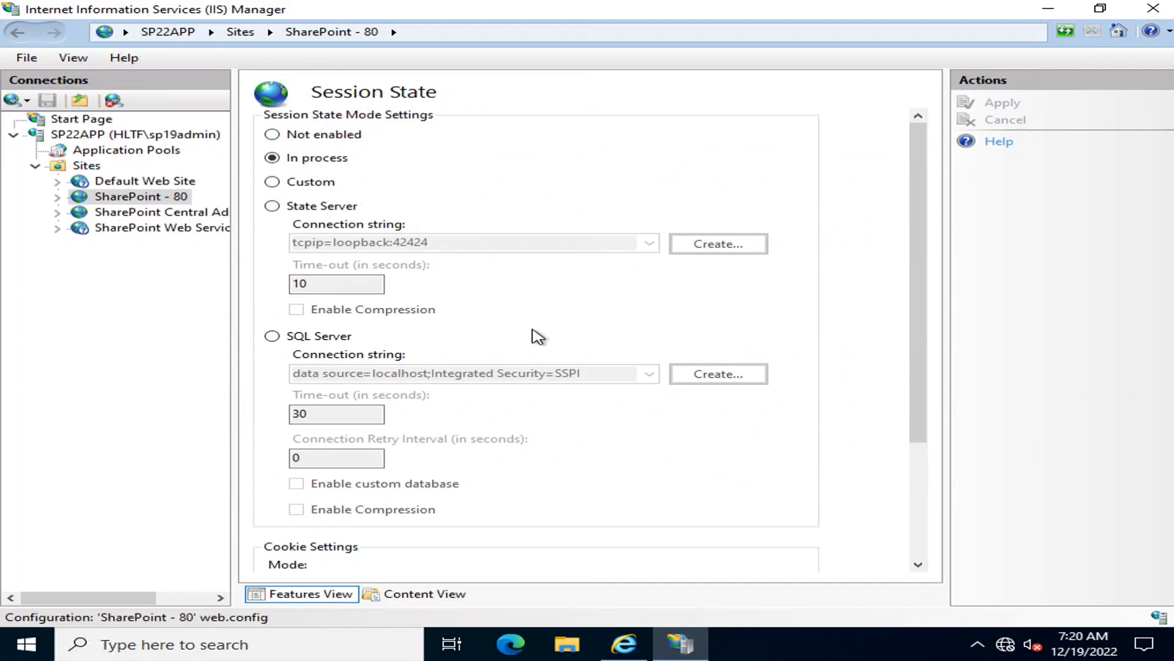
{"action": "scroll", "coordinate": [537, 337], "scroll_direction": "down", "scroll_amount": 3}
{"action": "scroll", "coordinate": [537, 336], "scroll_direction": "up", "scroll_amount": 3}
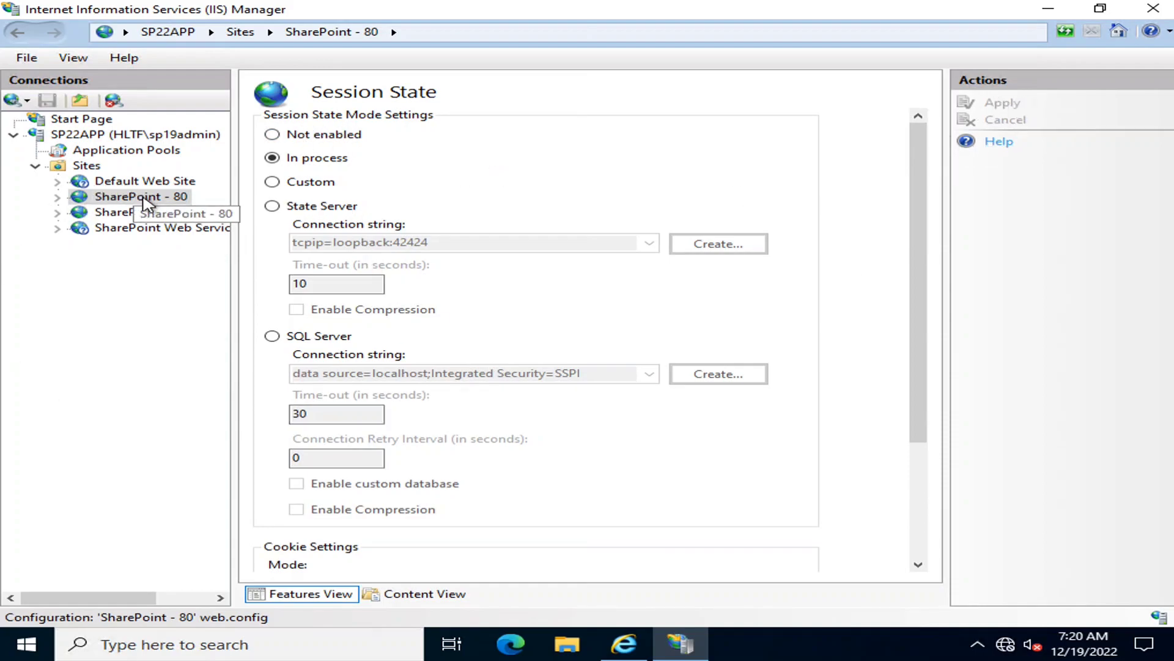
Return to the SharePoint - 80 home view and review its ASP.NET, IIS and Management features and site commands
{"action": "left_click", "coordinate": [145, 197]}
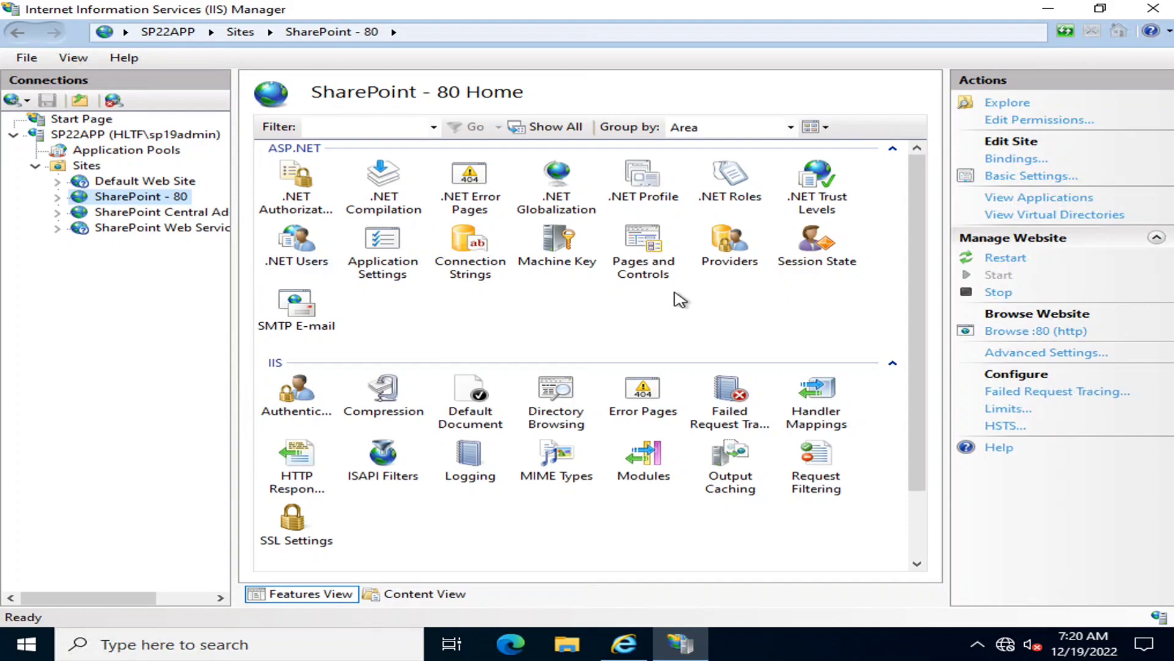
{"action": "left_click_drag", "start_coordinate": [925, 342], "coordinate": [926, 433]}
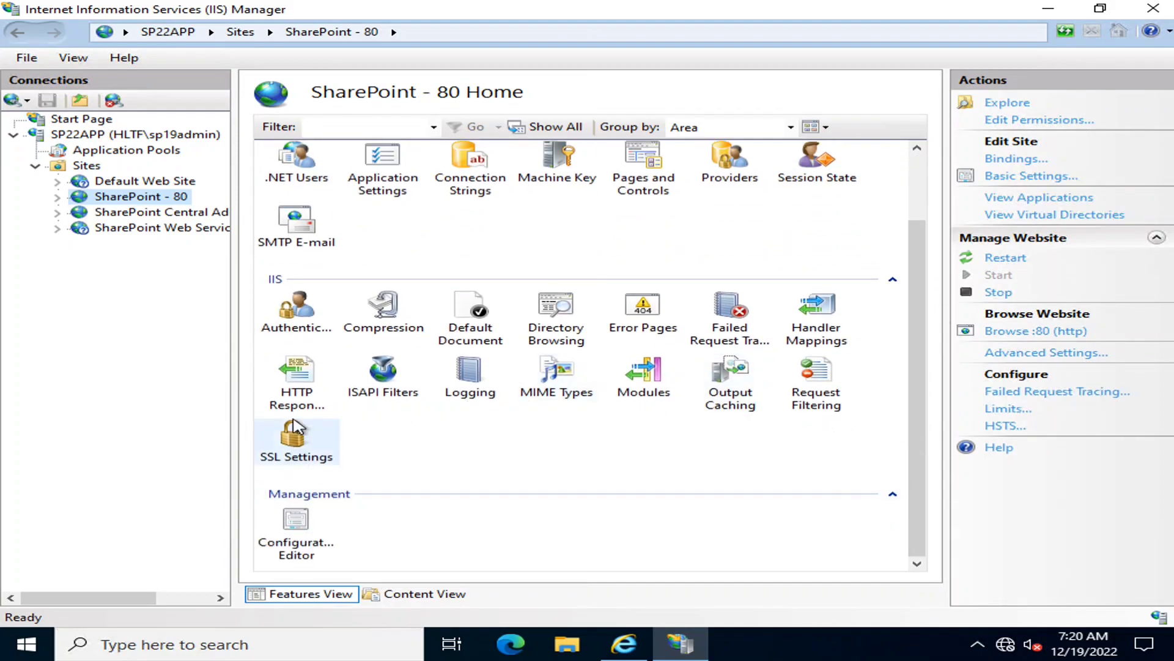
{"action": "scroll", "coordinate": [449, 442], "scroll_direction": "up", "scroll_amount": 2}
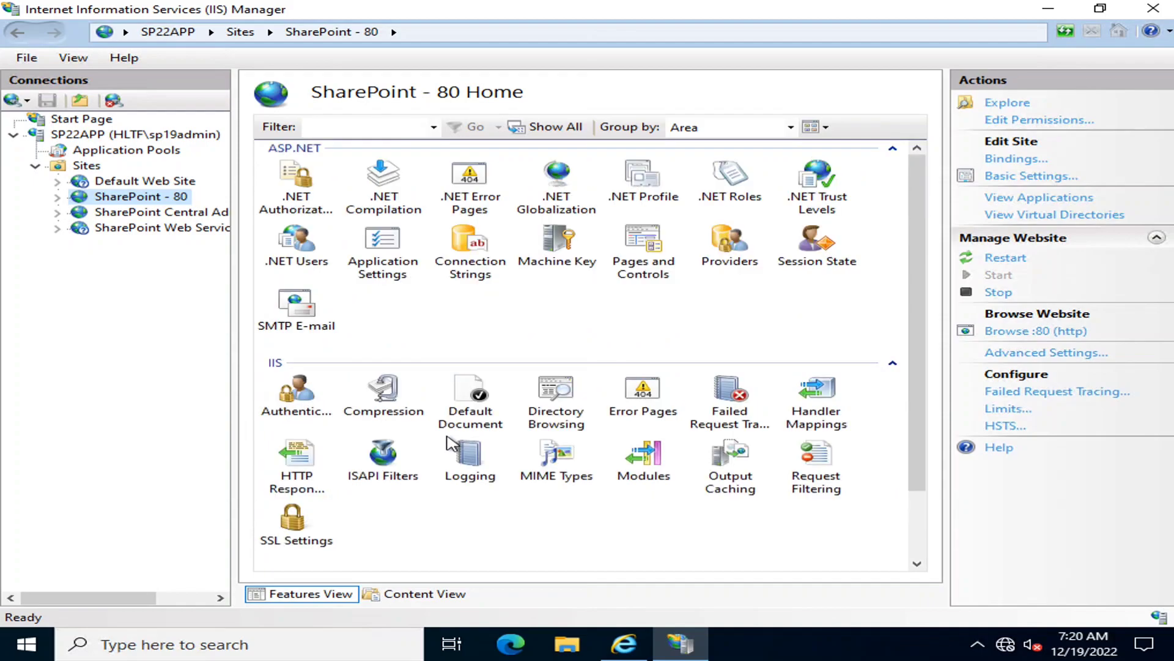
{"action": "right_click", "coordinate": [153, 201]}
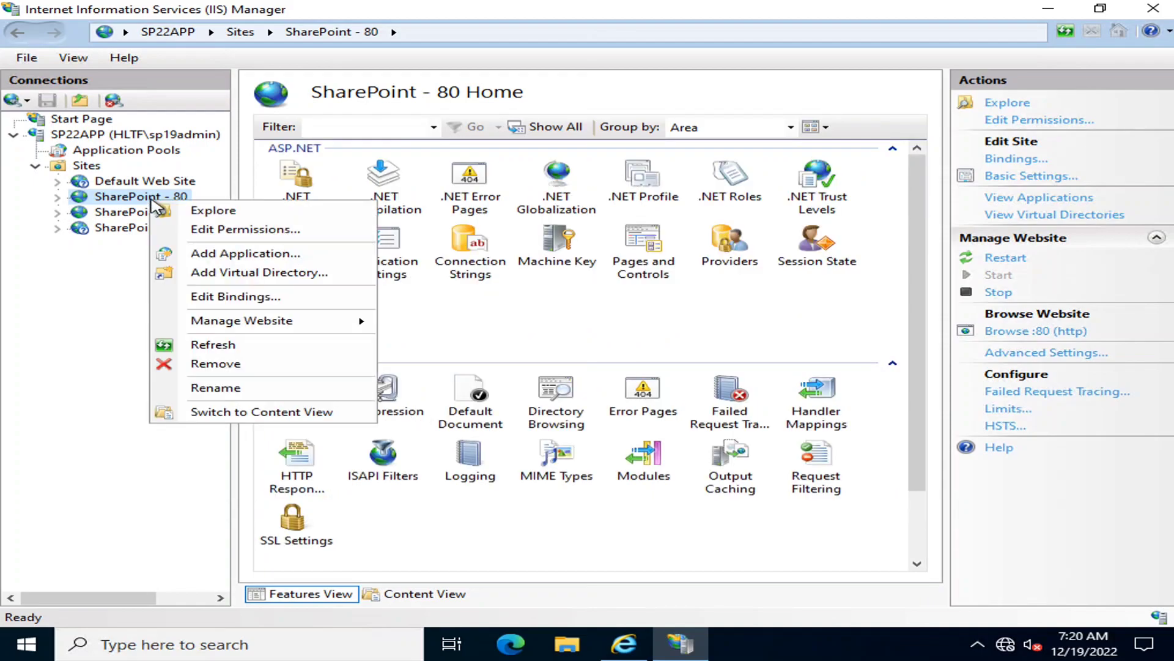
{"action": "left_click", "coordinate": [158, 210]}
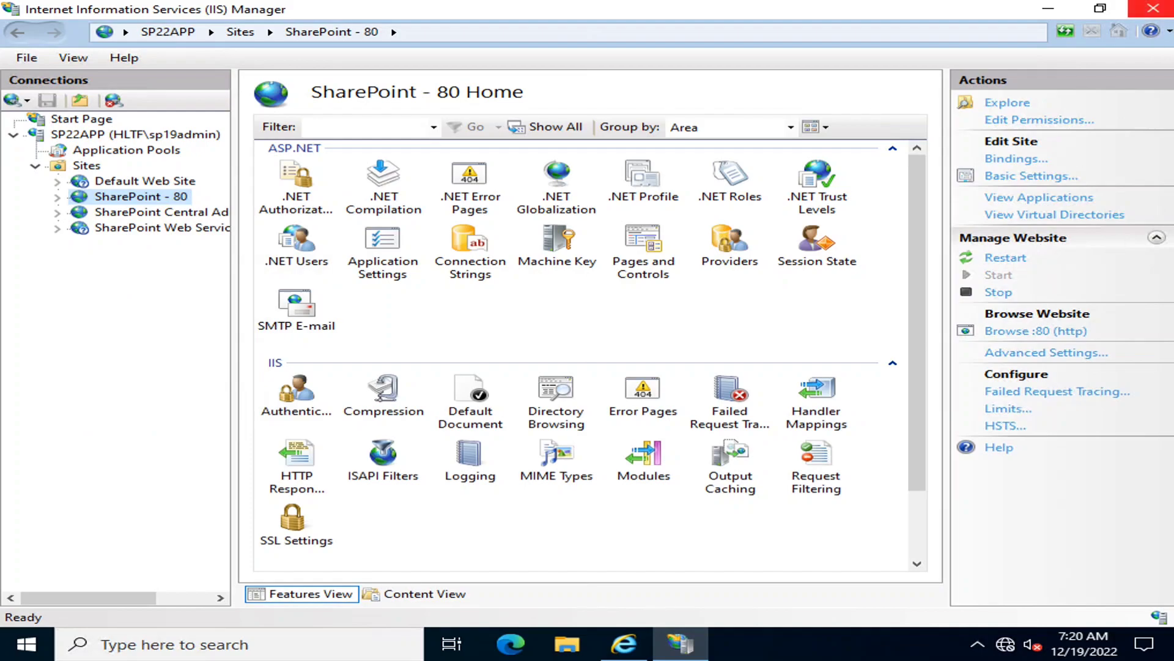
Check the web application and site collection hierarchy diagram on the local computer, and return to the 10.20.30.30 remote session
{"action": "left_click", "coordinate": [1045, 7]}
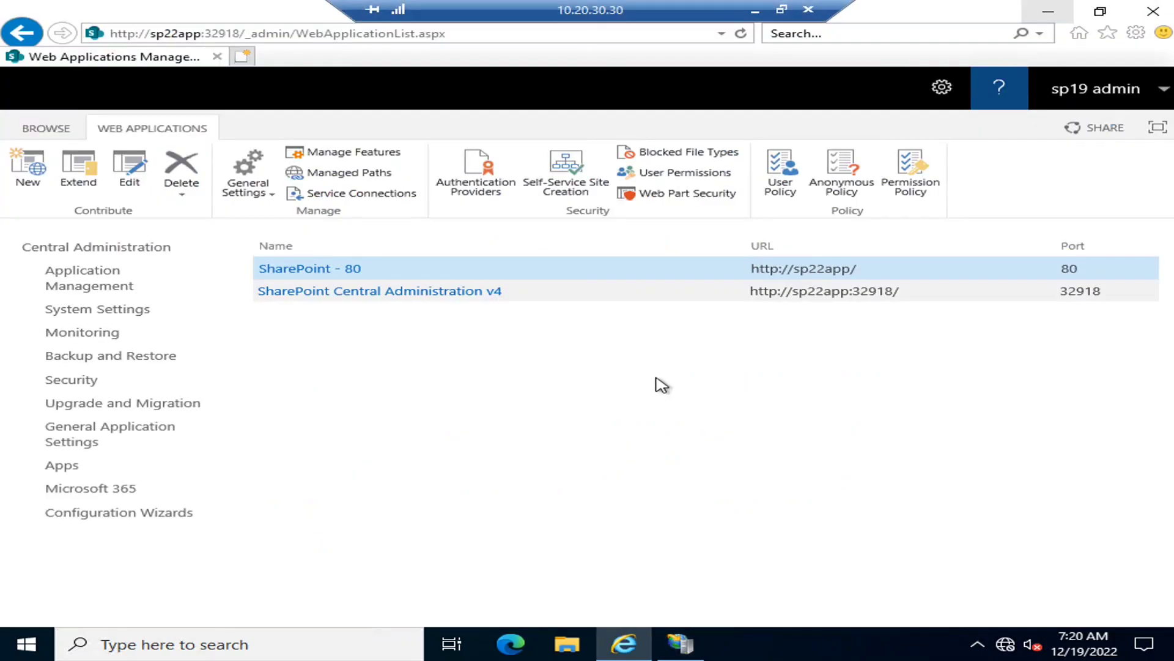
{"action": "left_click", "coordinate": [755, 10]}
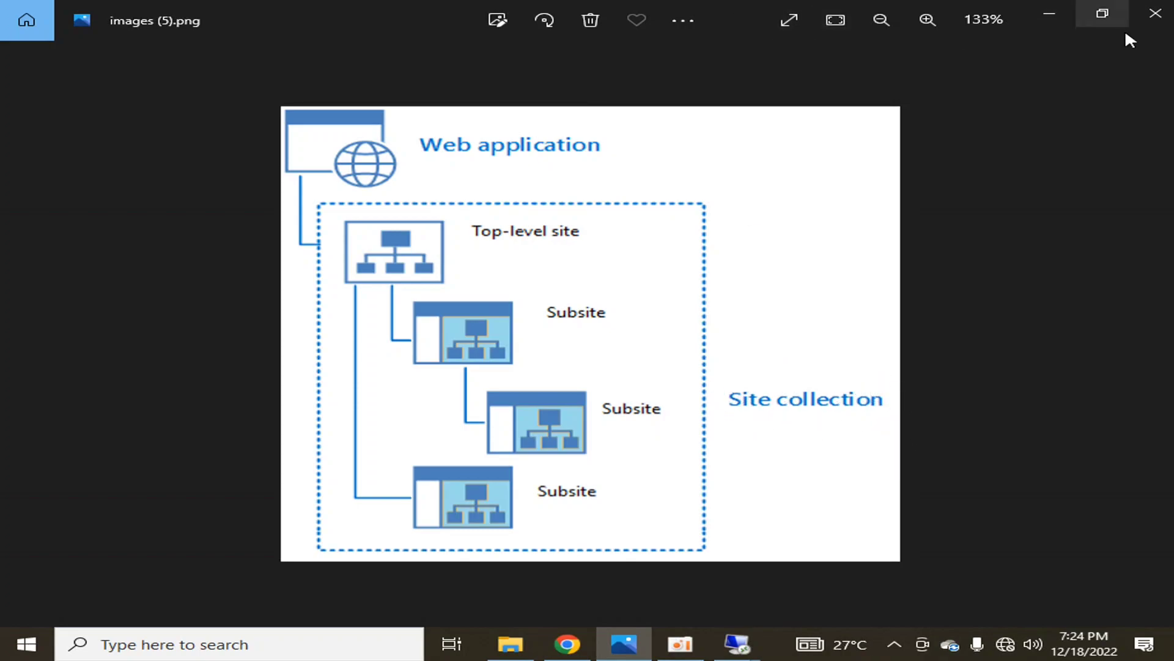
{"action": "left_click", "coordinate": [1049, 13]}
{"action": "mouse_move", "coordinate": [737, 644]}
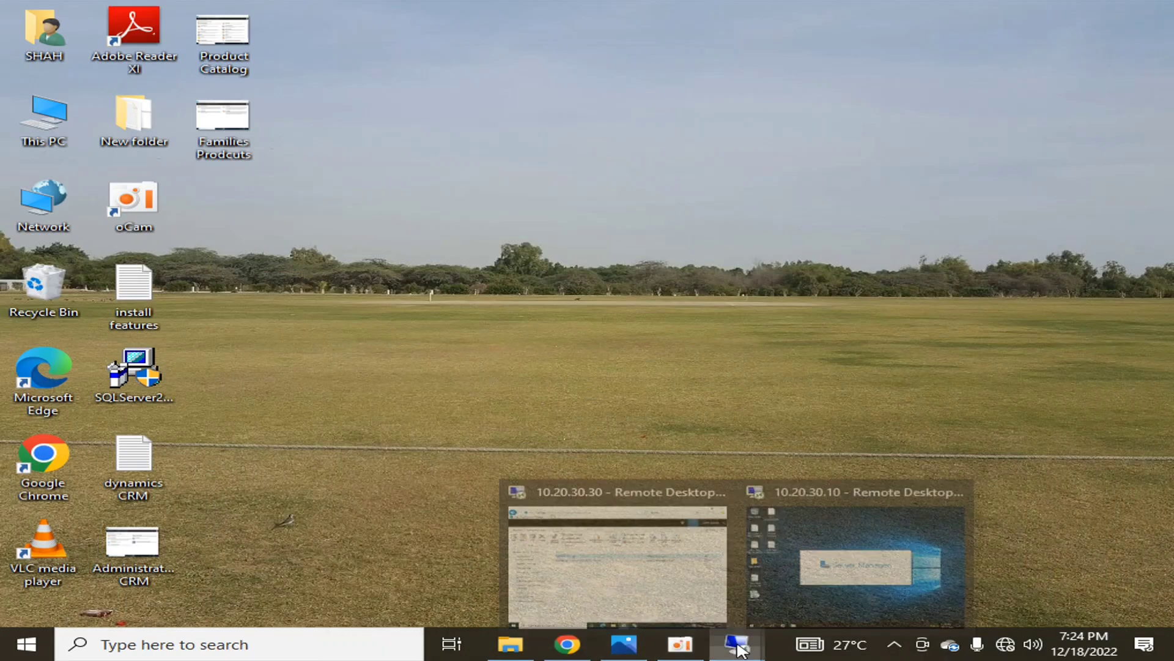
{"action": "left_click", "coordinate": [668, 545]}
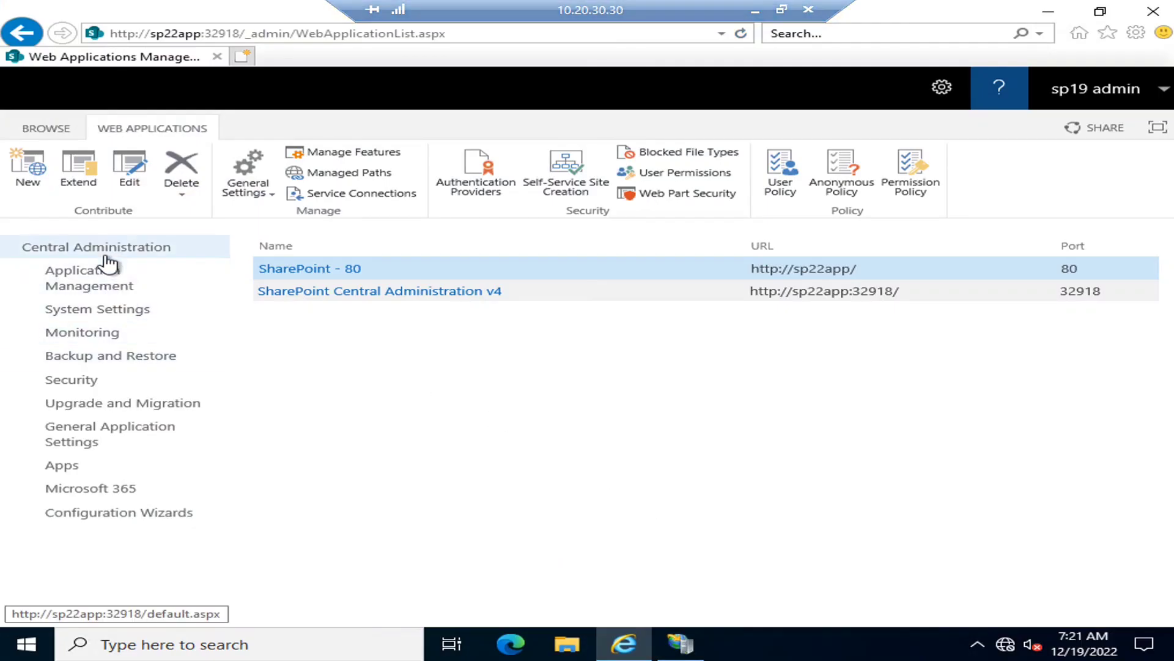
Open the Create Site Collection page from Application Management in Central Administration and select the SharePoint - 80 web application
{"action": "left_click", "coordinate": [34, 252]}
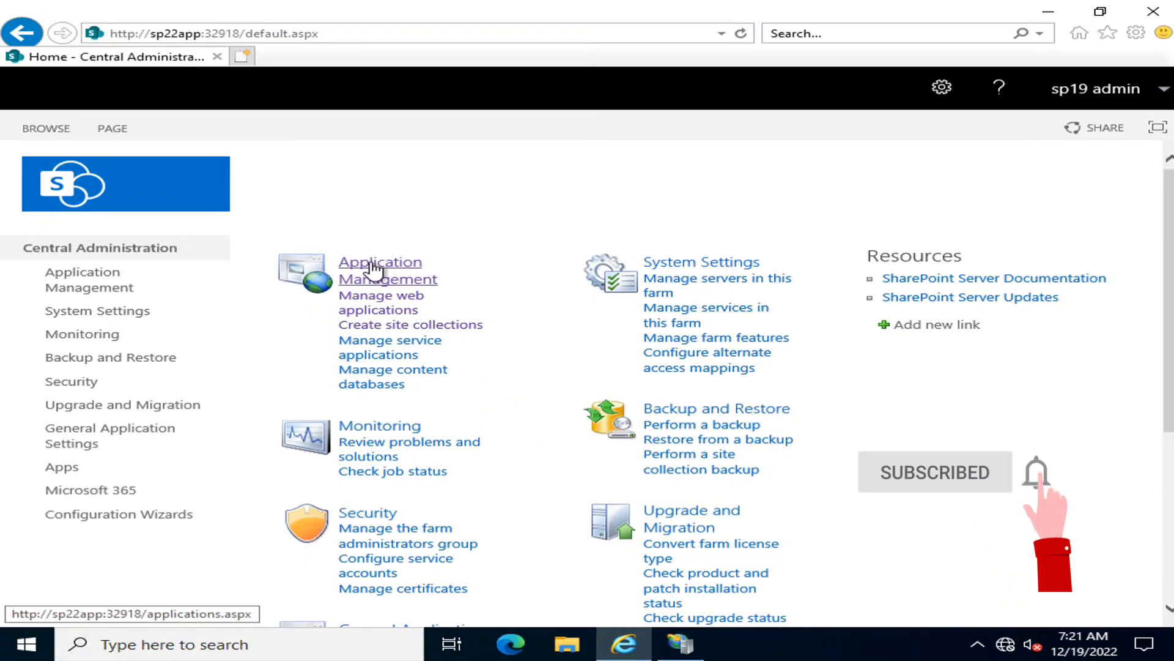
{"action": "left_click", "coordinate": [377, 266]}
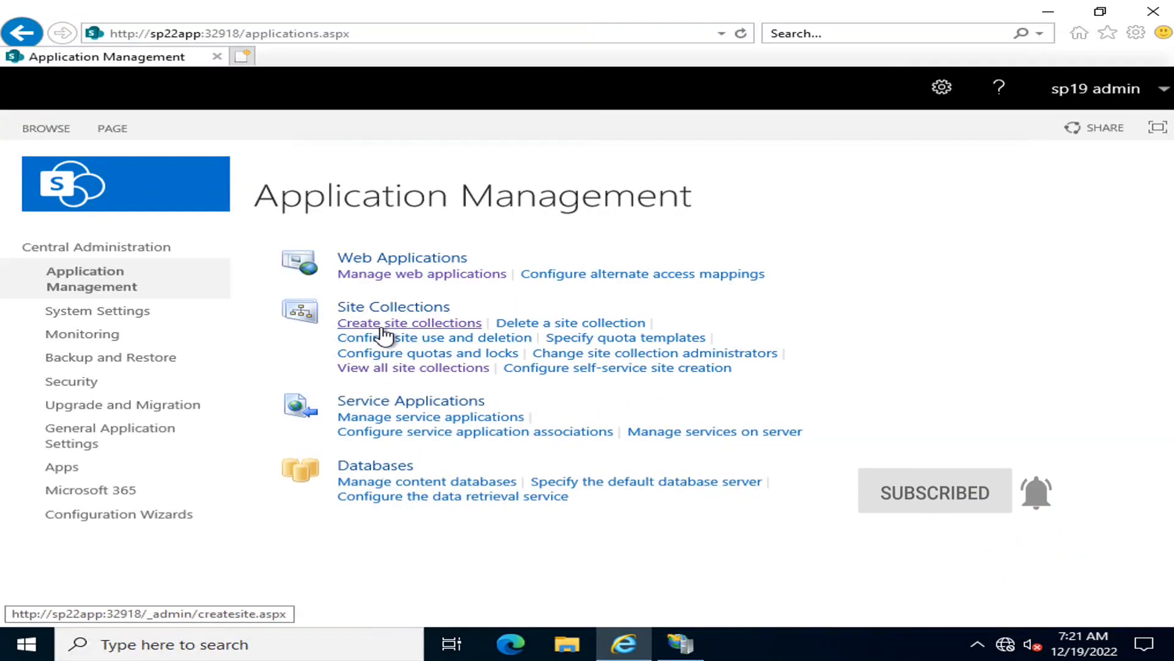
{"action": "left_click", "coordinate": [375, 323]}
{"action": "left_click", "coordinate": [772, 314]}
{"action": "left_click", "coordinate": [708, 343]}
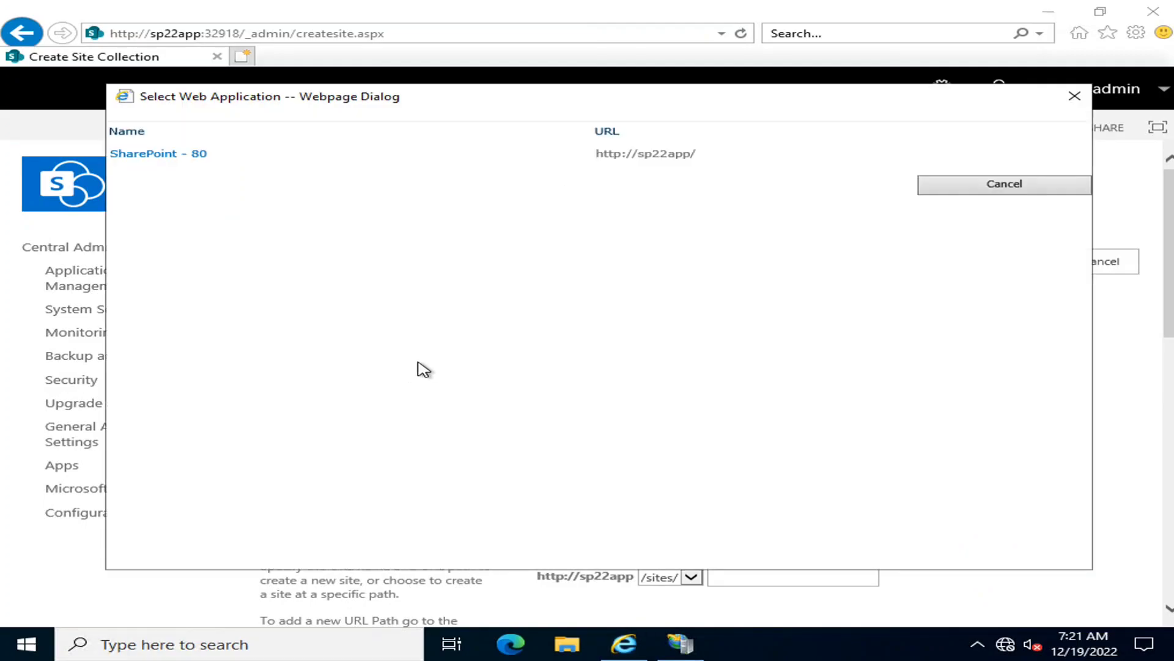
{"action": "left_click", "coordinate": [171, 156]}
Review the title, URL and template fields of the new site collection form, and examine the Enterprise site templates
{"action": "scroll", "coordinate": [865, 428], "scroll_direction": "down", "scroll_amount": 5}
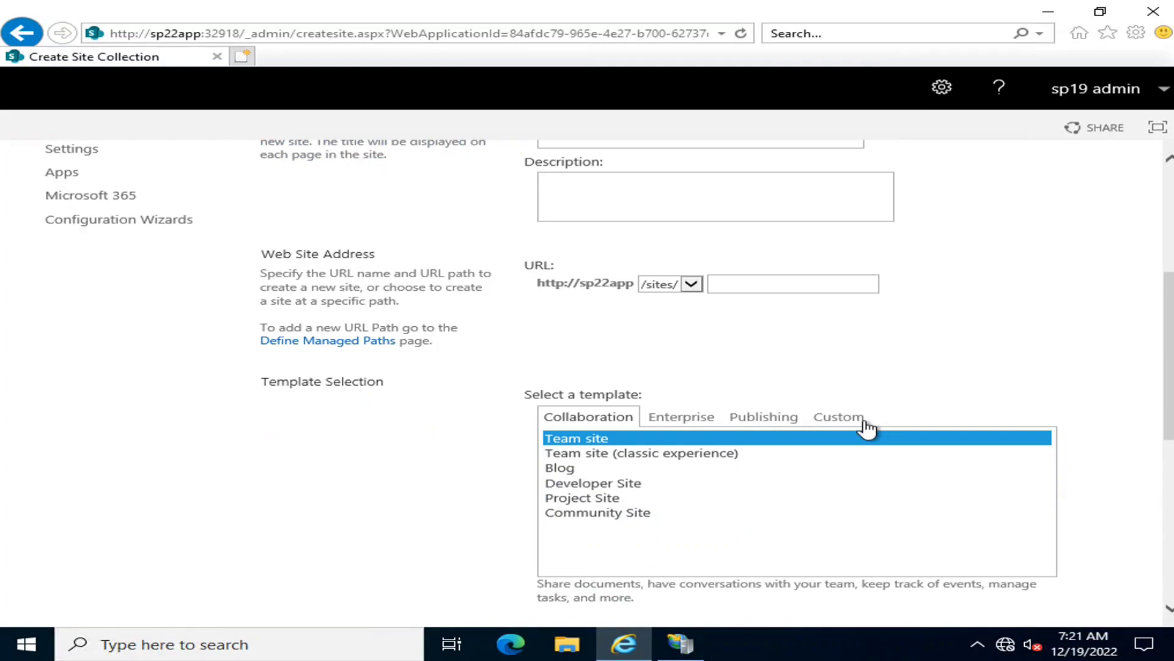
{"action": "scroll", "coordinate": [867, 428], "scroll_direction": "up", "scroll_amount": 1}
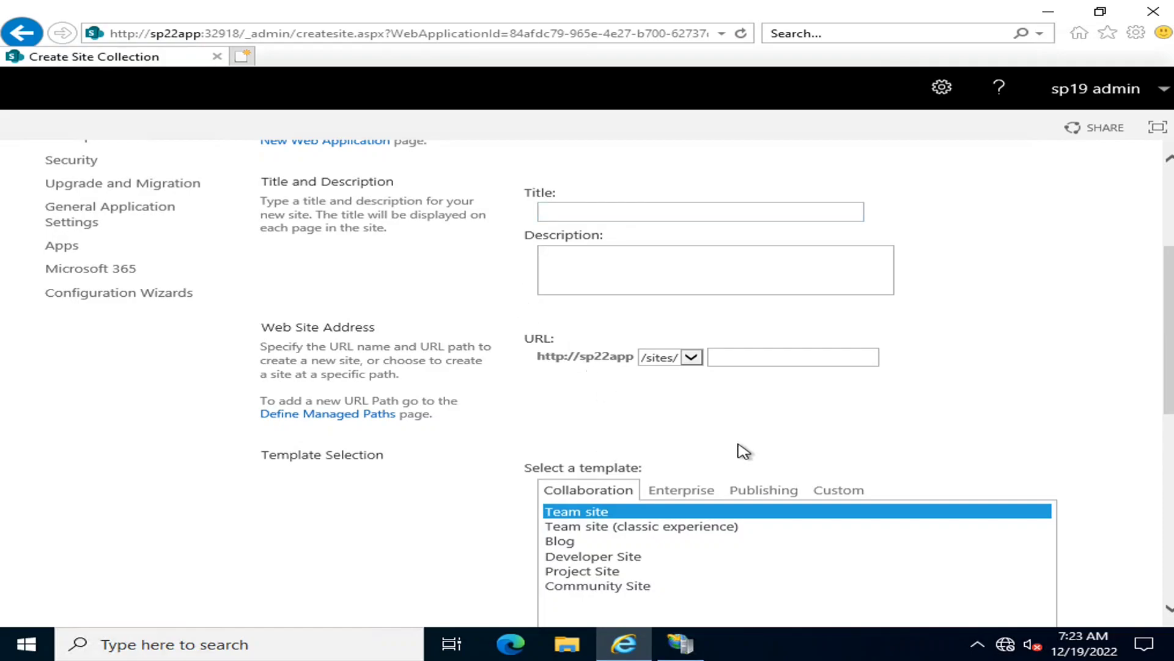
{"action": "scroll", "coordinate": [743, 451], "scroll_direction": "down", "scroll_amount": 1}
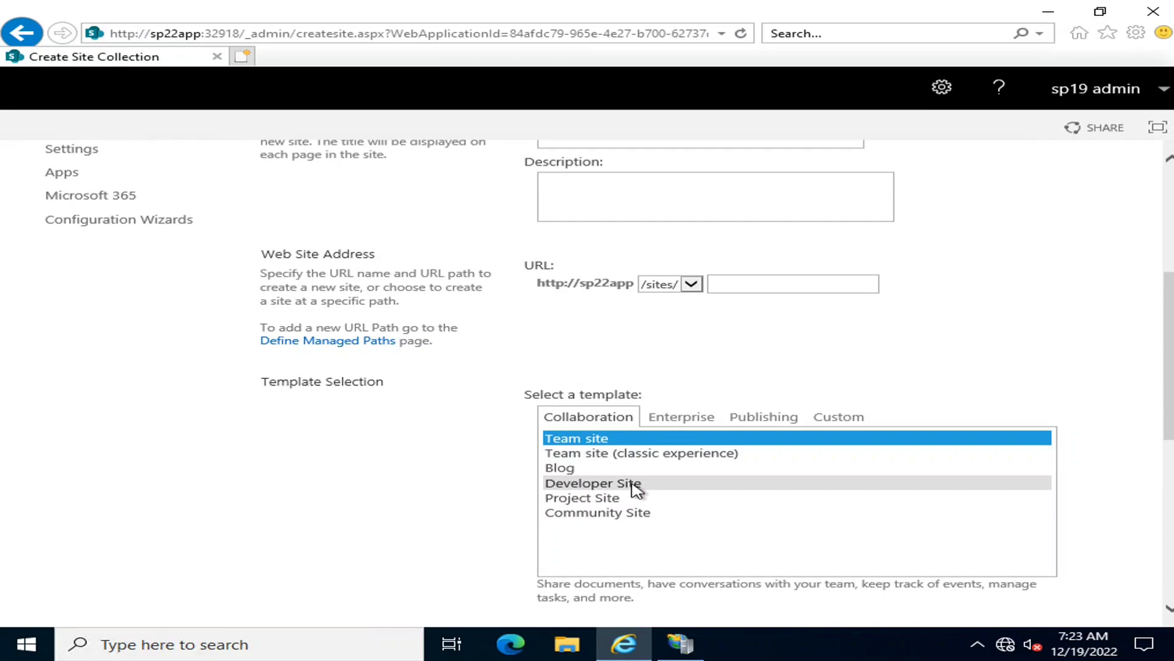
{"action": "left_click", "coordinate": [680, 419]}
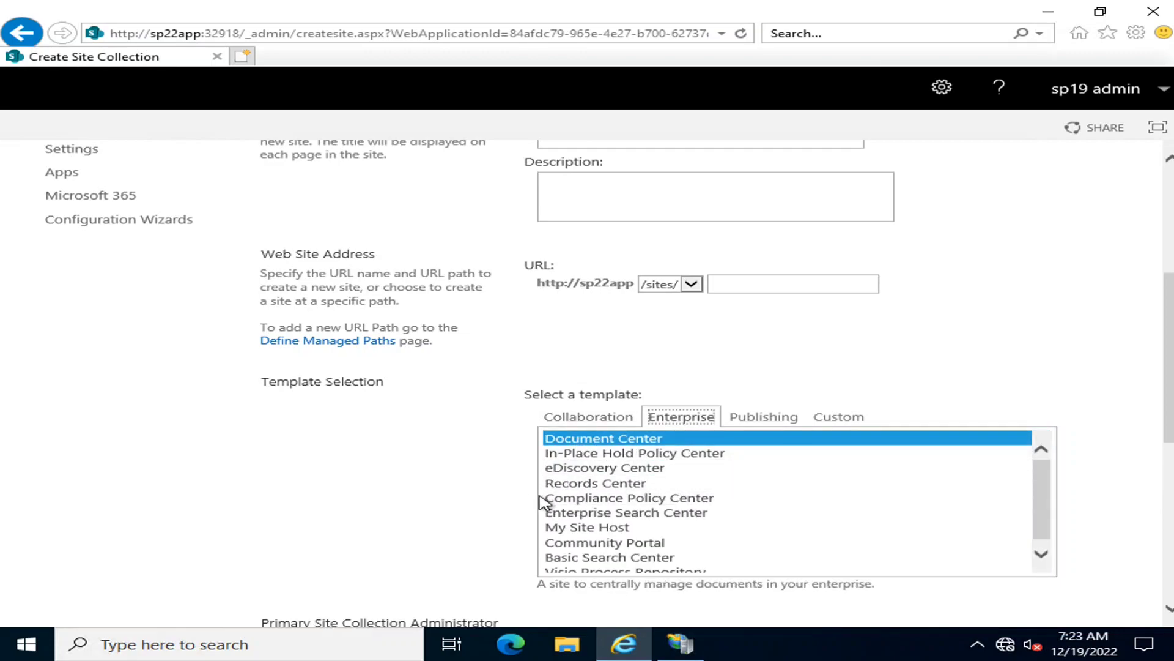
{"action": "scroll", "coordinate": [602, 463], "scroll_direction": "down", "scroll_amount": 1}
{"action": "scroll", "coordinate": [602, 463], "scroll_direction": "up", "scroll_amount": 1}
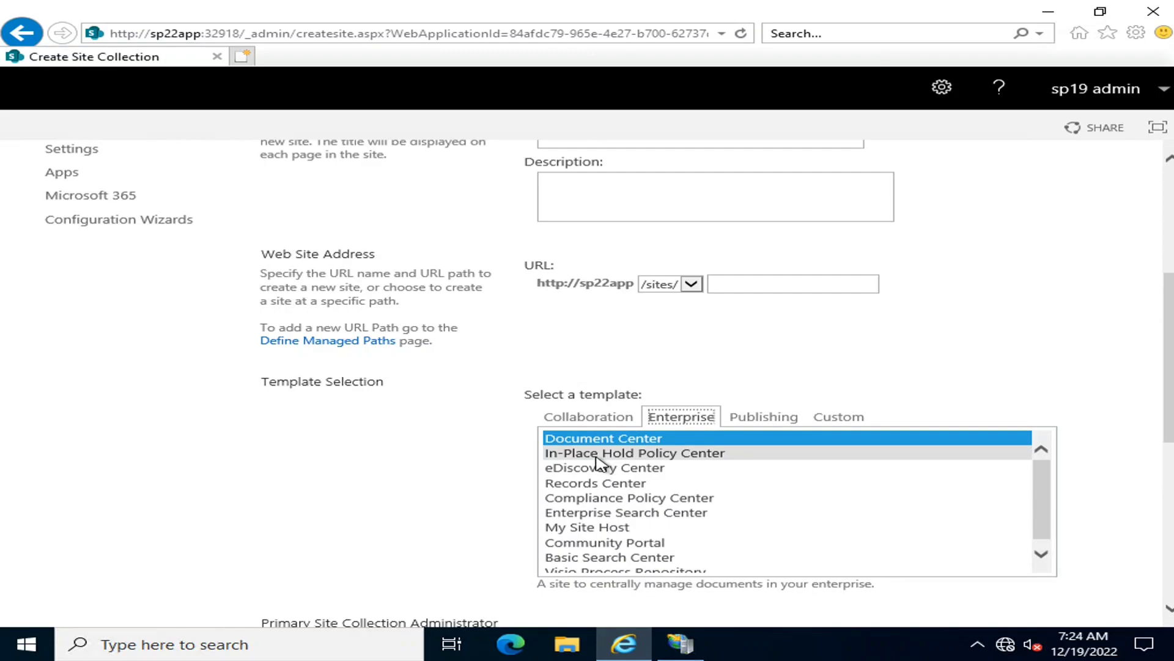
Review the Publishing and Custom site templates, and show the Collaboration templates again
{"action": "left_click", "coordinate": [767, 419]}
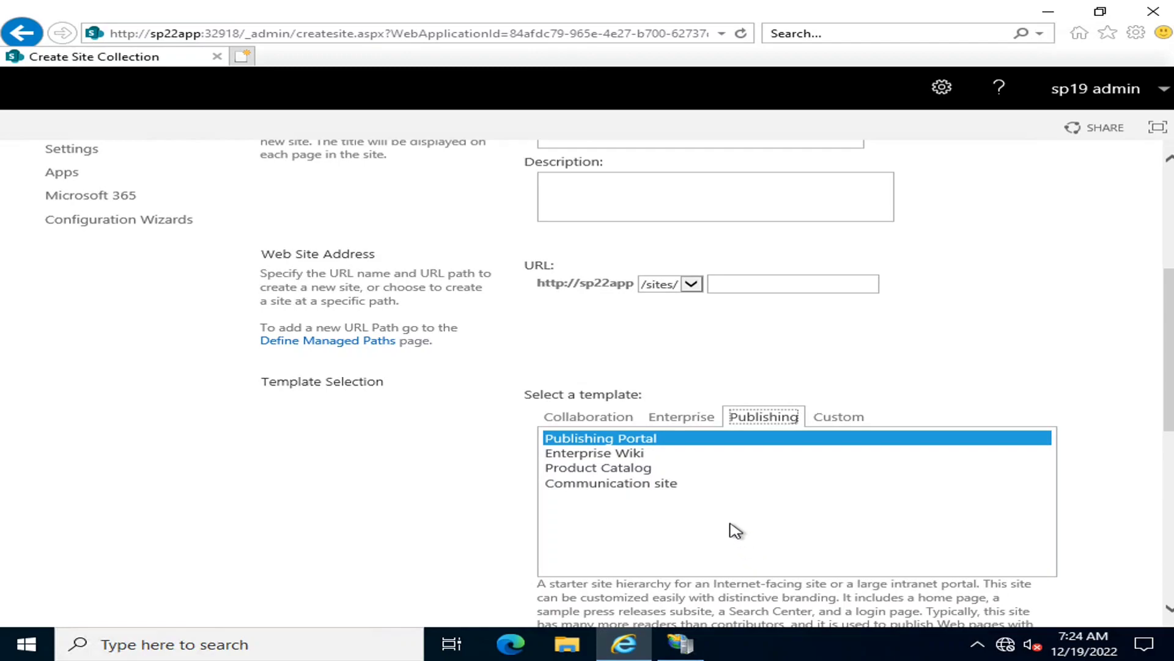
{"action": "left_click", "coordinate": [836, 419]}
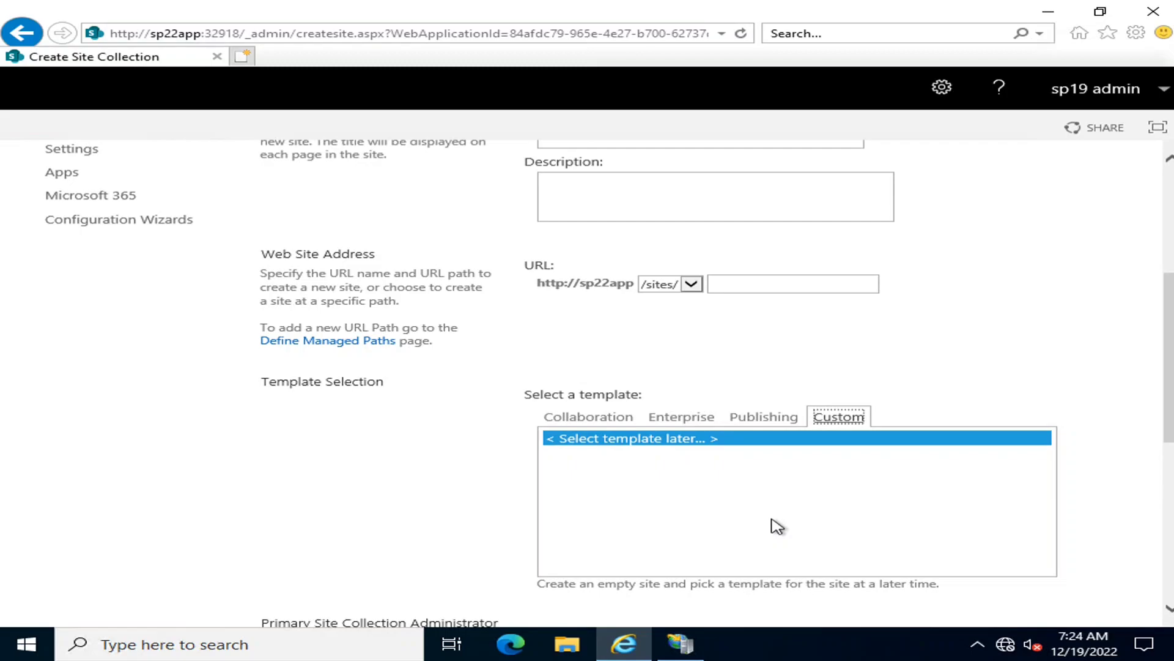
{"action": "left_click", "coordinate": [574, 416]}
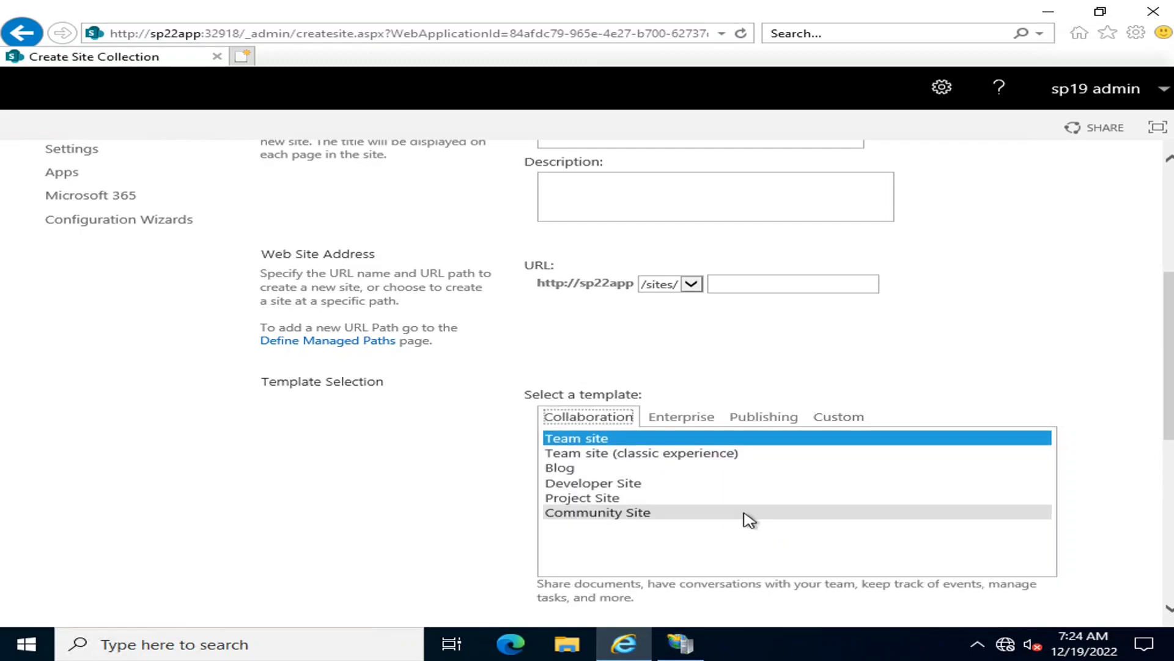
{"action": "scroll", "coordinate": [675, 353], "scroll_direction": "up", "scroll_amount": 5}
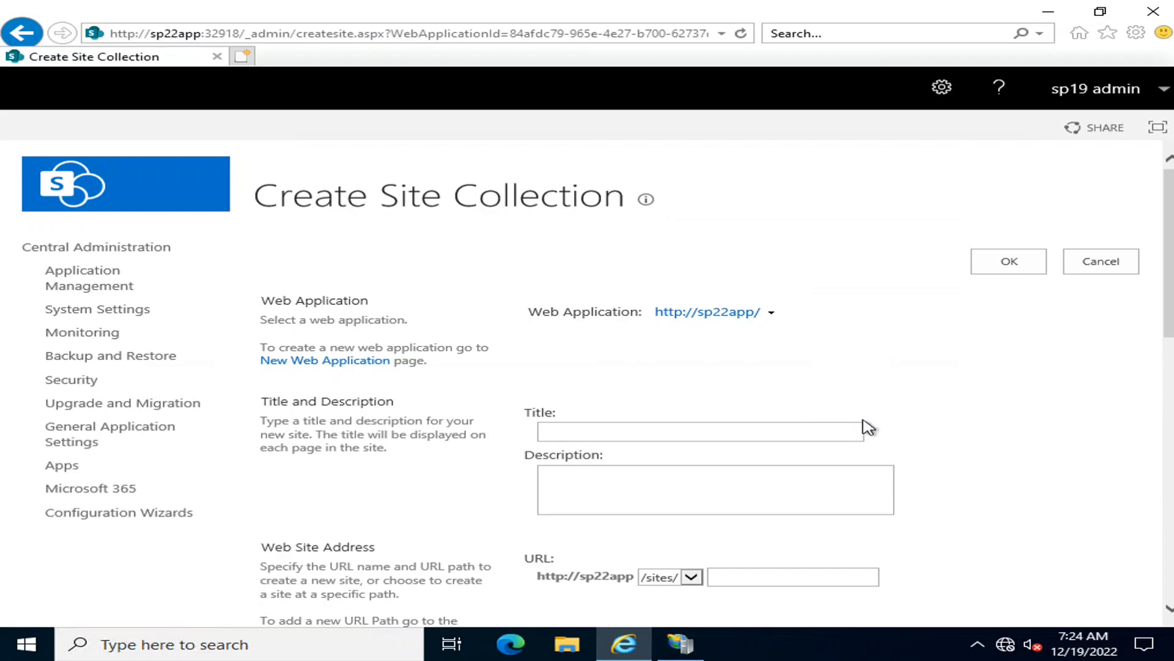
{"action": "scroll", "coordinate": [869, 427], "scroll_direction": "down", "scroll_amount": 5}
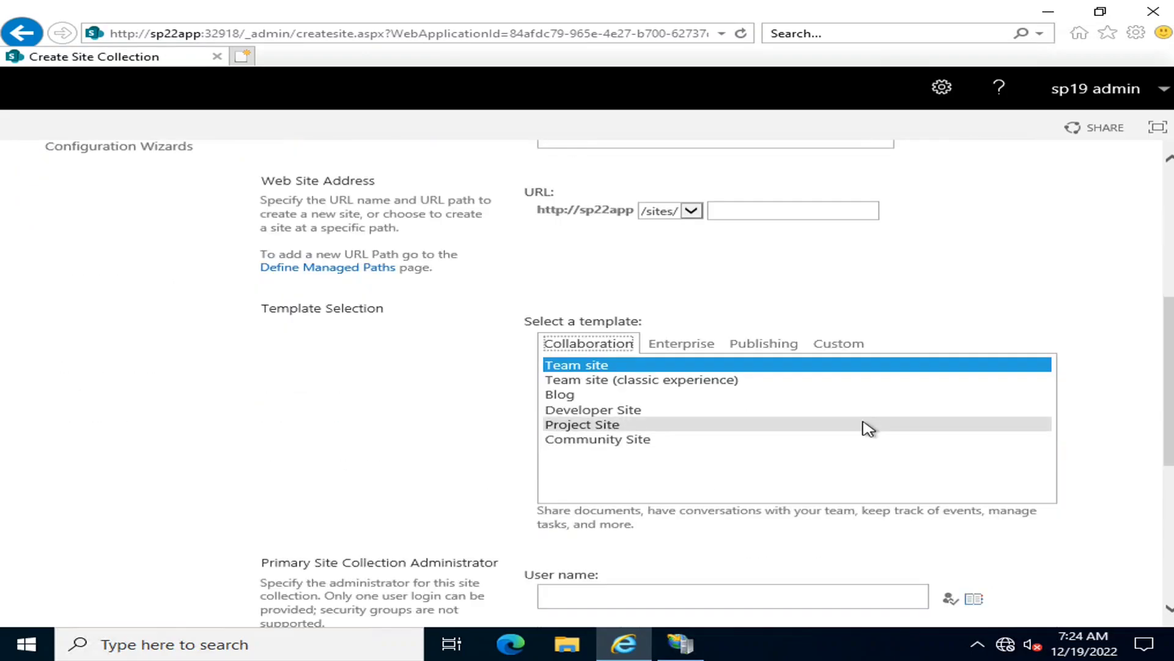
Cancel the new site collection form and show the root site collection's details in the list of all site collections
{"action": "scroll", "coordinate": [415, 229], "scroll_direction": "down", "scroll_amount": 5}
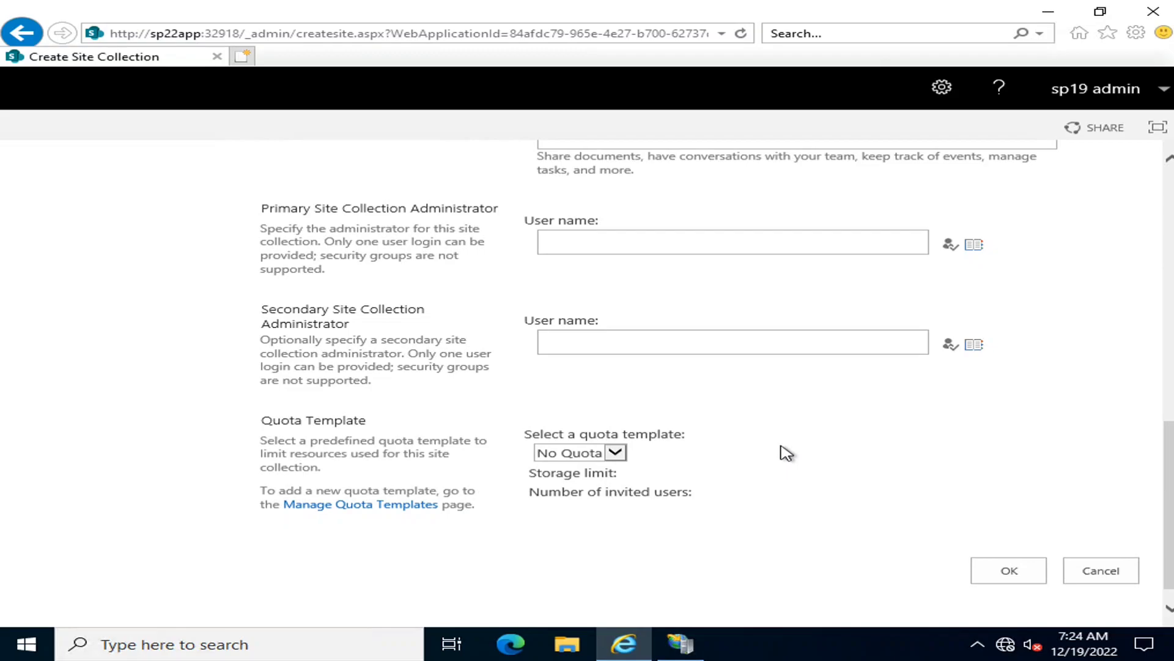
{"action": "left_click", "coordinate": [1099, 570]}
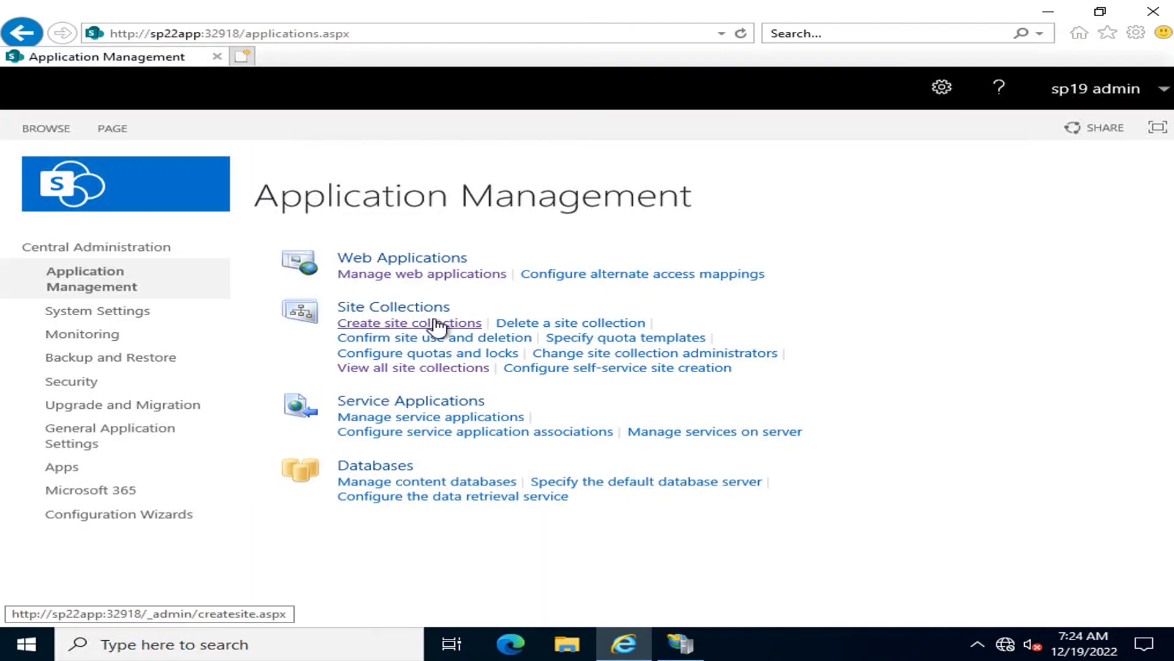
{"action": "left_click", "coordinate": [405, 372]}
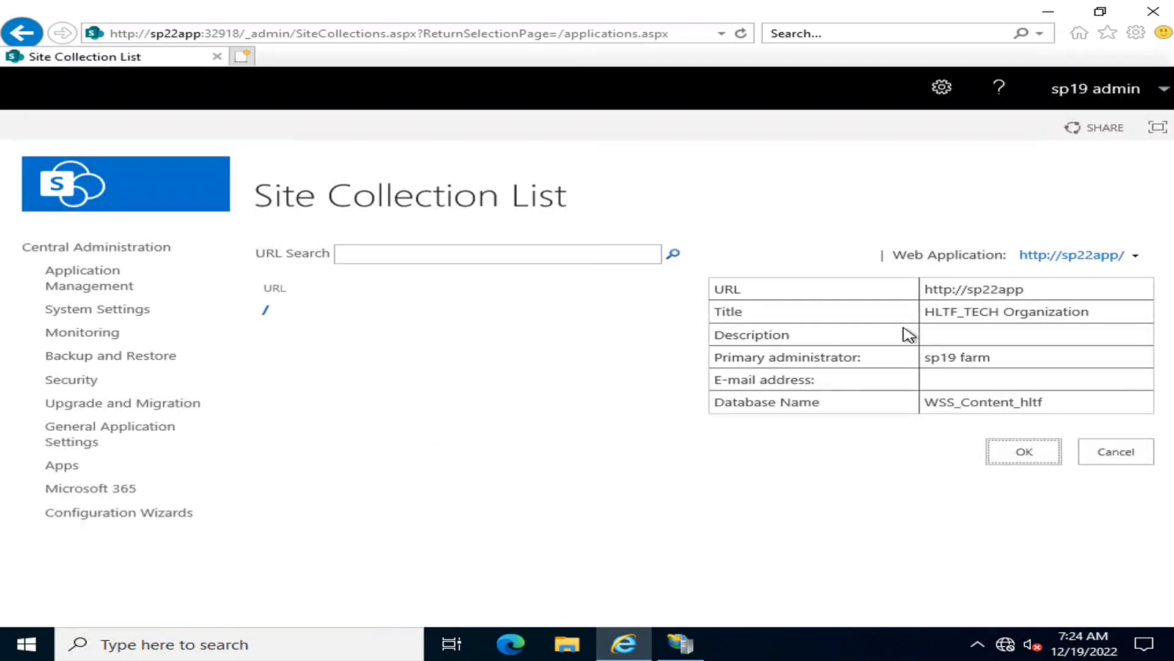
{"action": "left_click", "coordinate": [631, 419]}
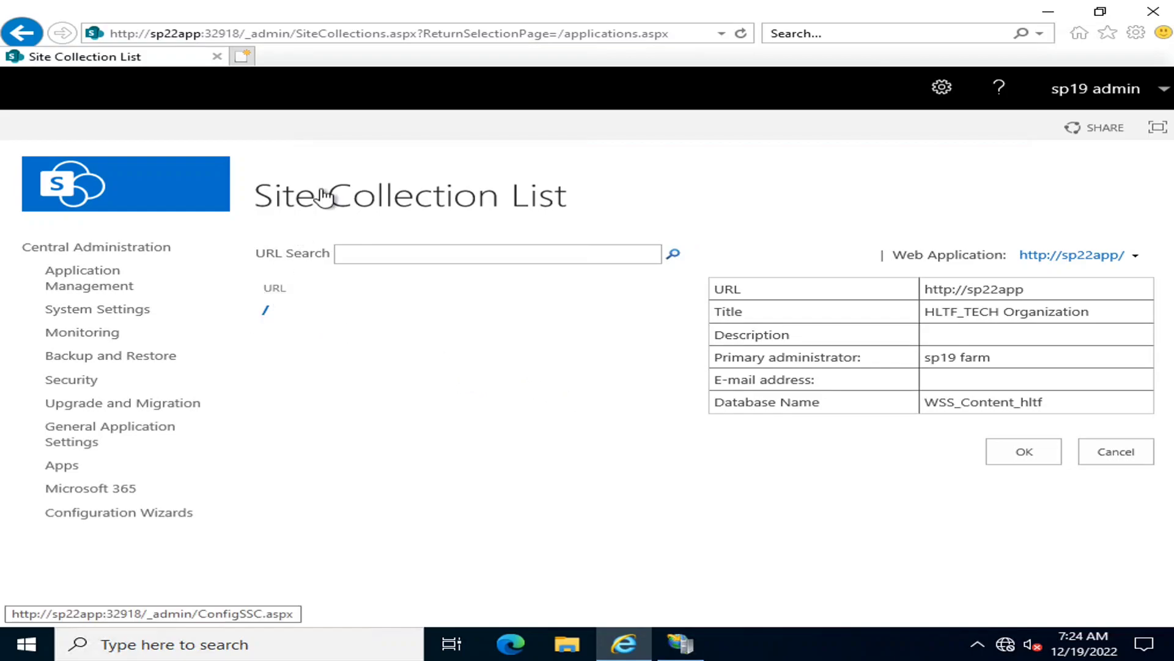
{"action": "left_click", "coordinate": [265, 310]}
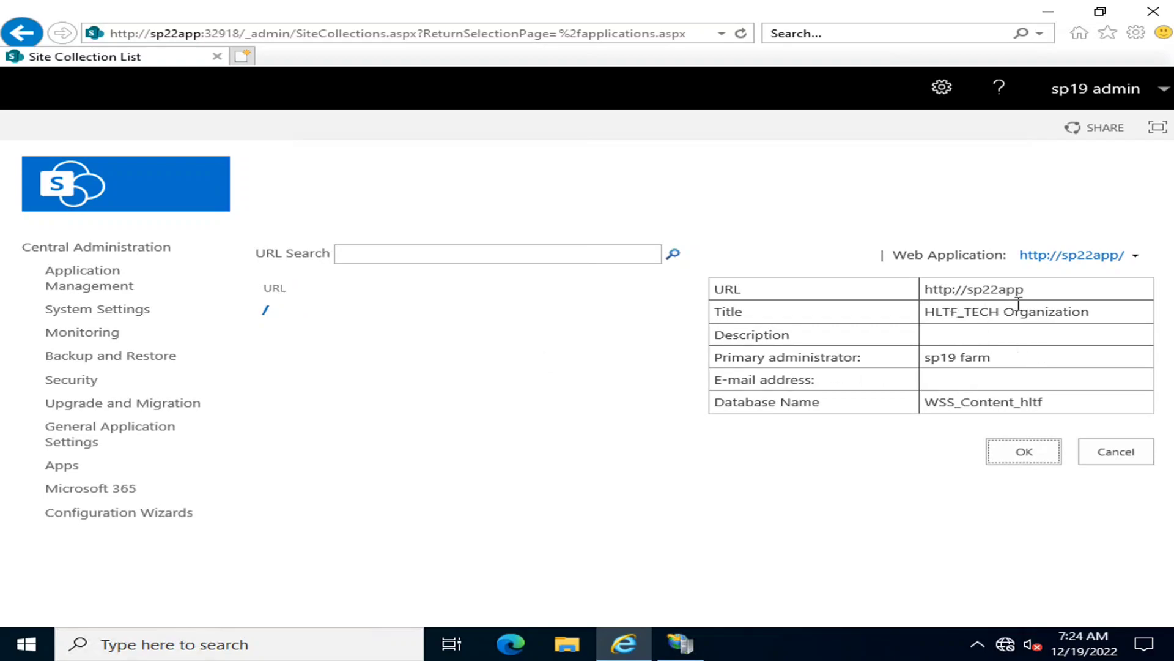
{"action": "left_click_drag", "start_coordinate": [1033, 297], "coordinate": [914, 295]}
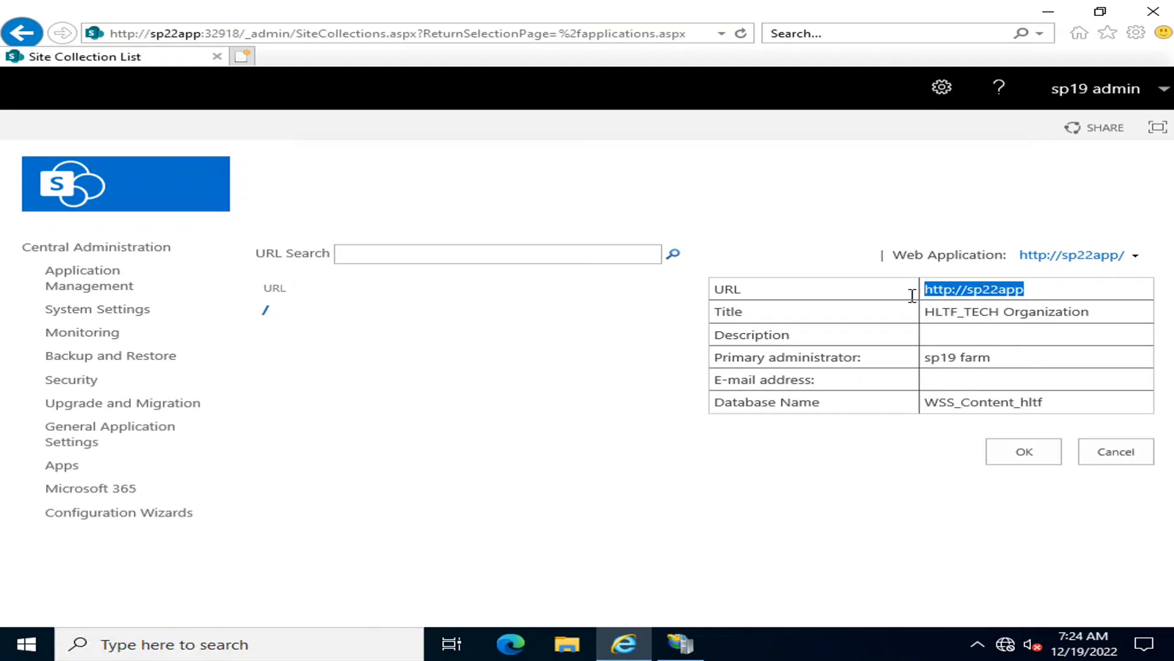
{"action": "right_click", "coordinate": [956, 291]}
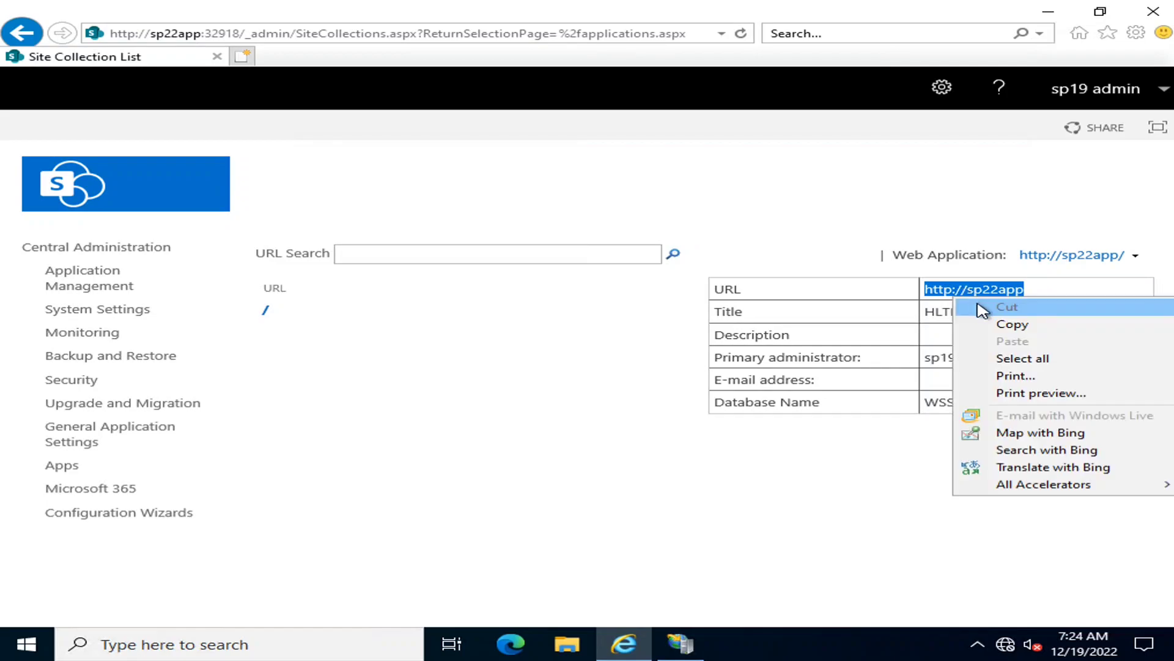
{"action": "left_click", "coordinate": [997, 322]}
{"action": "left_click", "coordinate": [243, 56]}
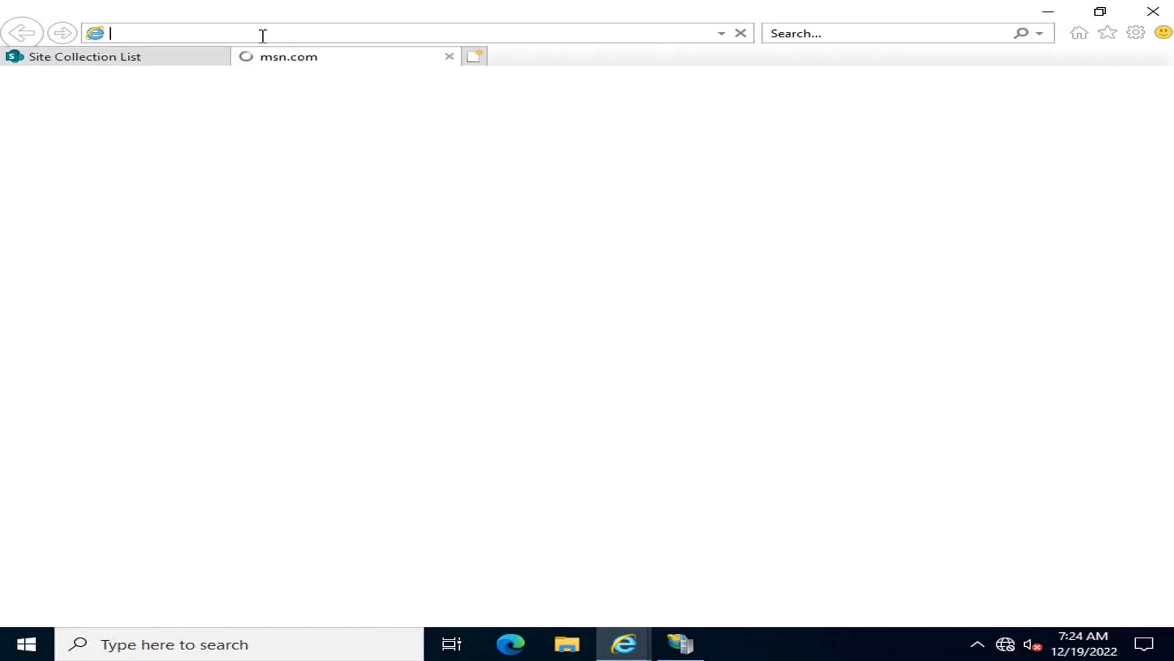
{"action": "key", "text": "ctrl+v"}
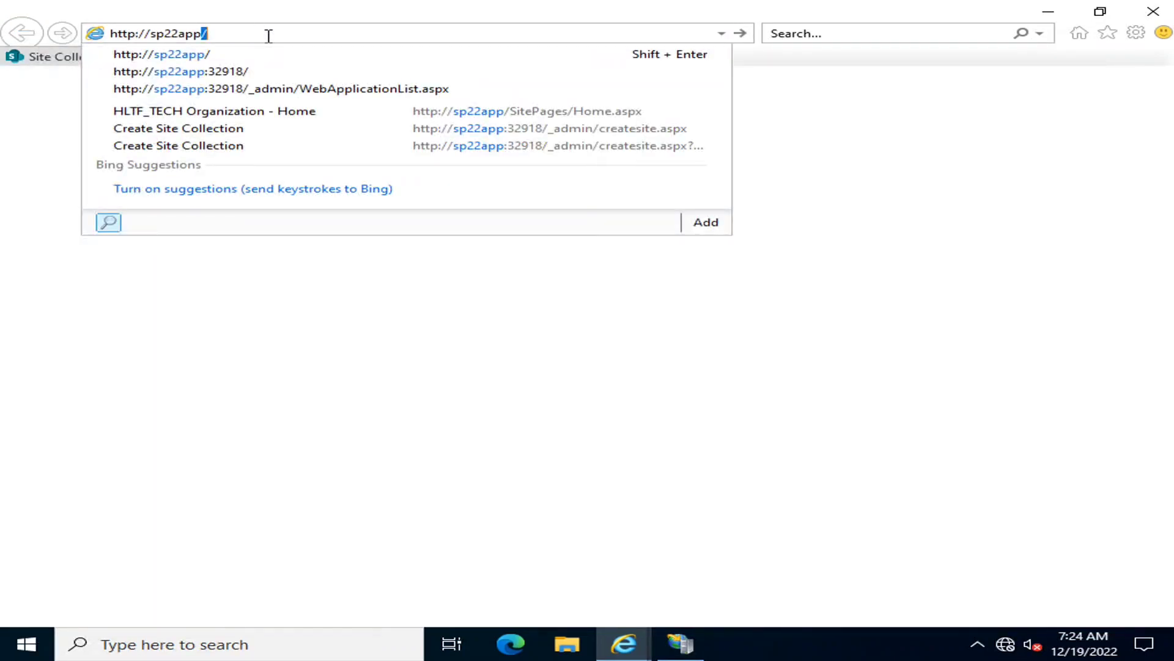
{"action": "key", "text": "Return"}
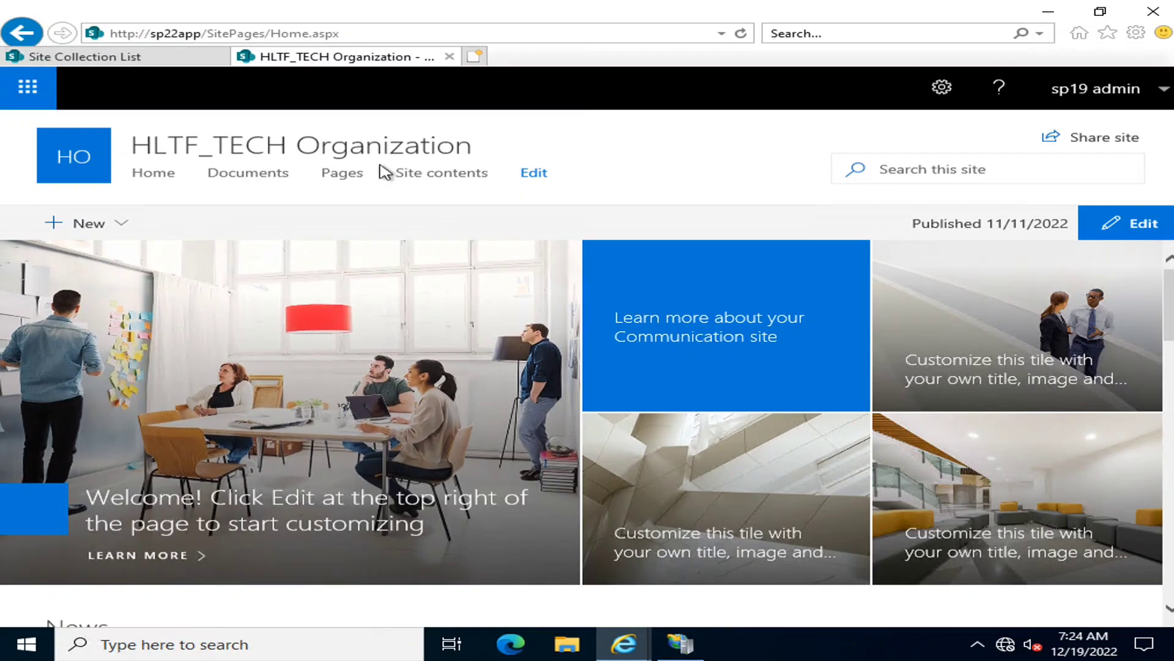
{"action": "left_click", "coordinate": [160, 59]}
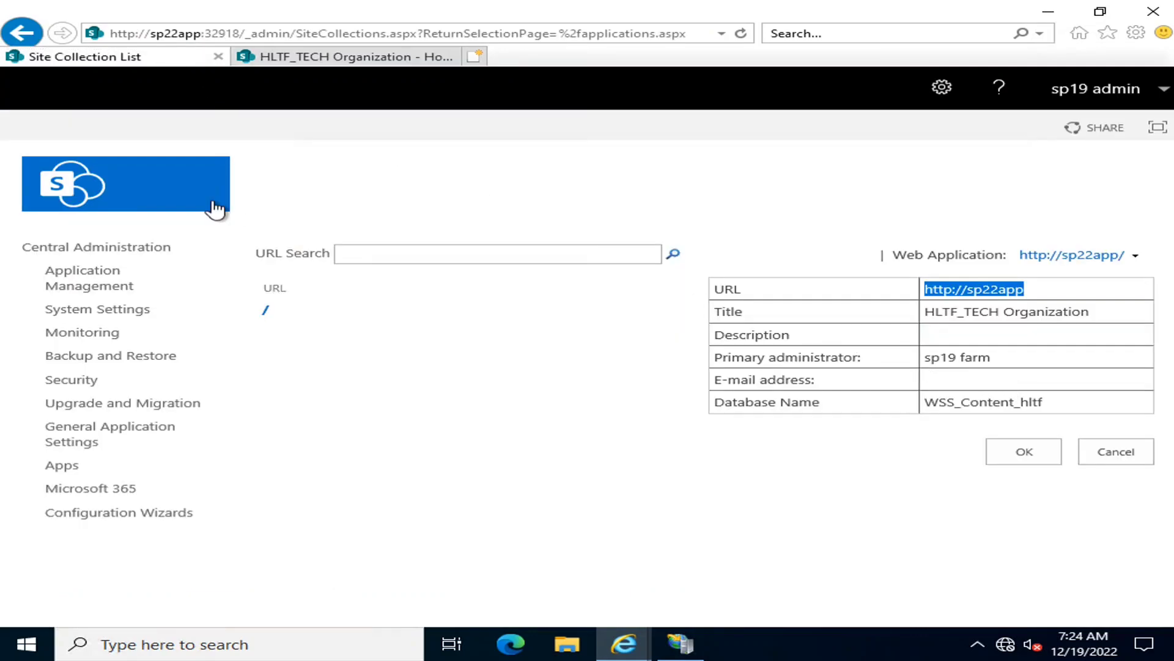
{"action": "left_click", "coordinate": [288, 58]}
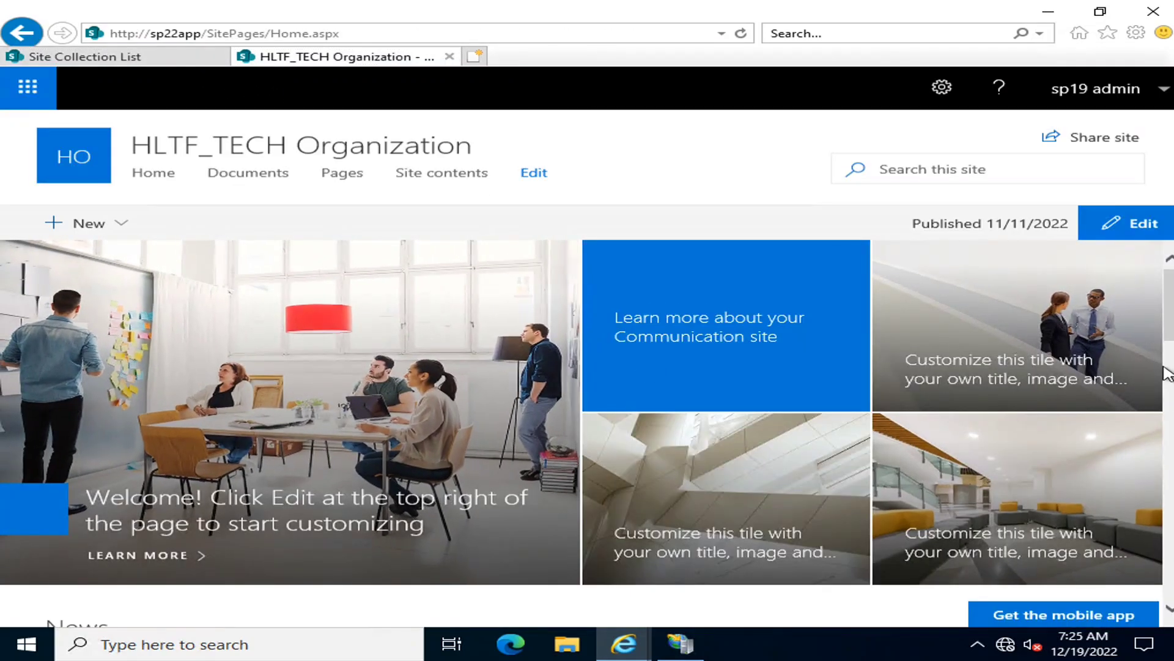
Reopen the Create Site Collection form from Application Management in Central Administration and select the Communication site template under Publishing
{"action": "left_click", "coordinate": [85, 57]}
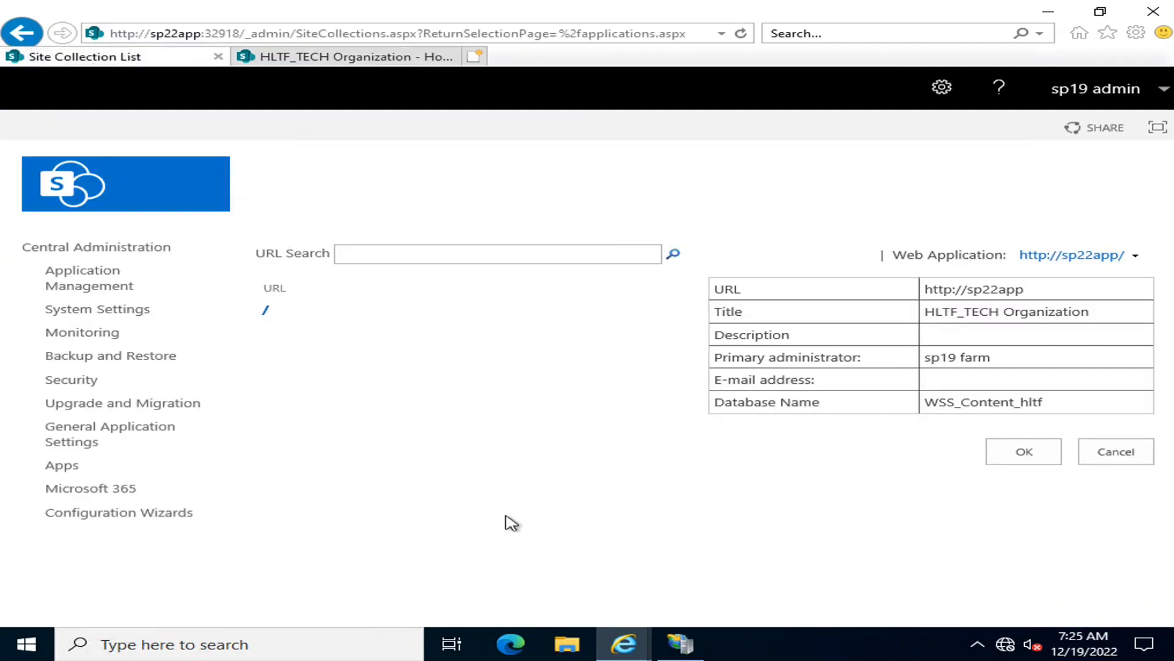
{"action": "left_click", "coordinate": [125, 251]}
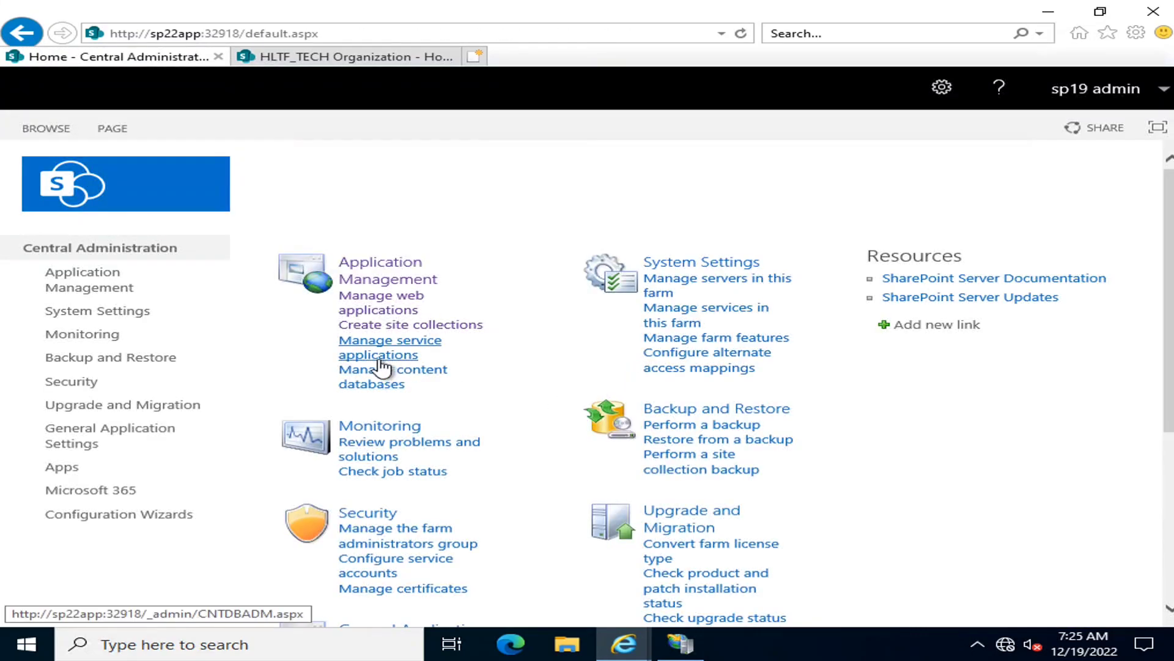
{"action": "left_click", "coordinate": [350, 274]}
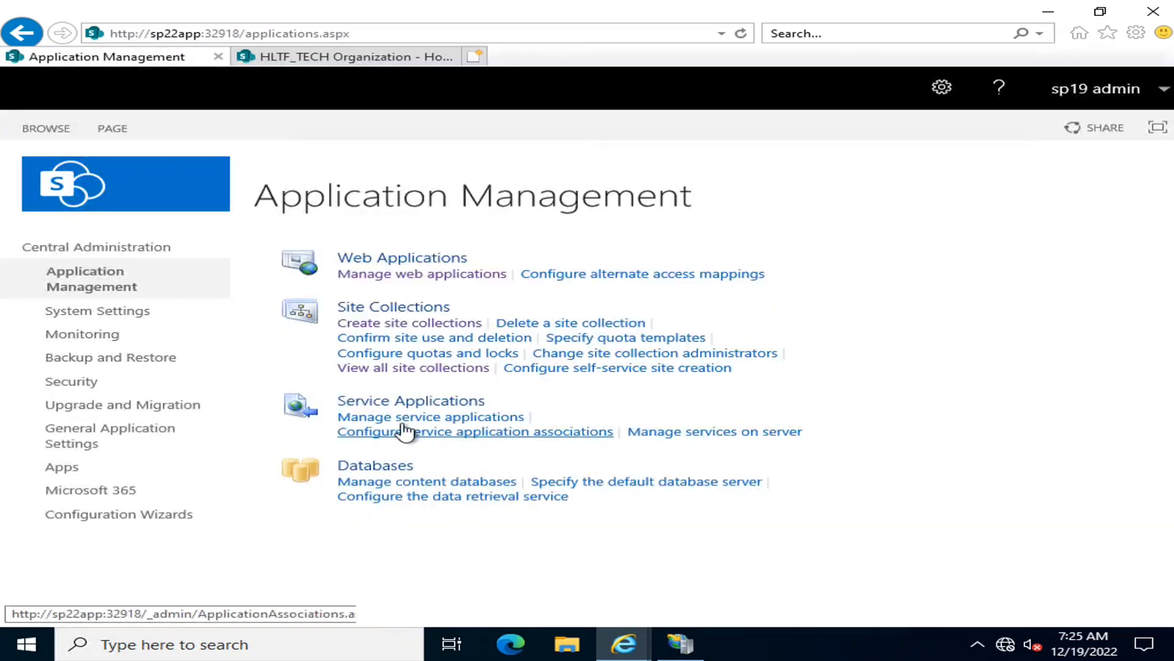
{"action": "left_click", "coordinate": [392, 337]}
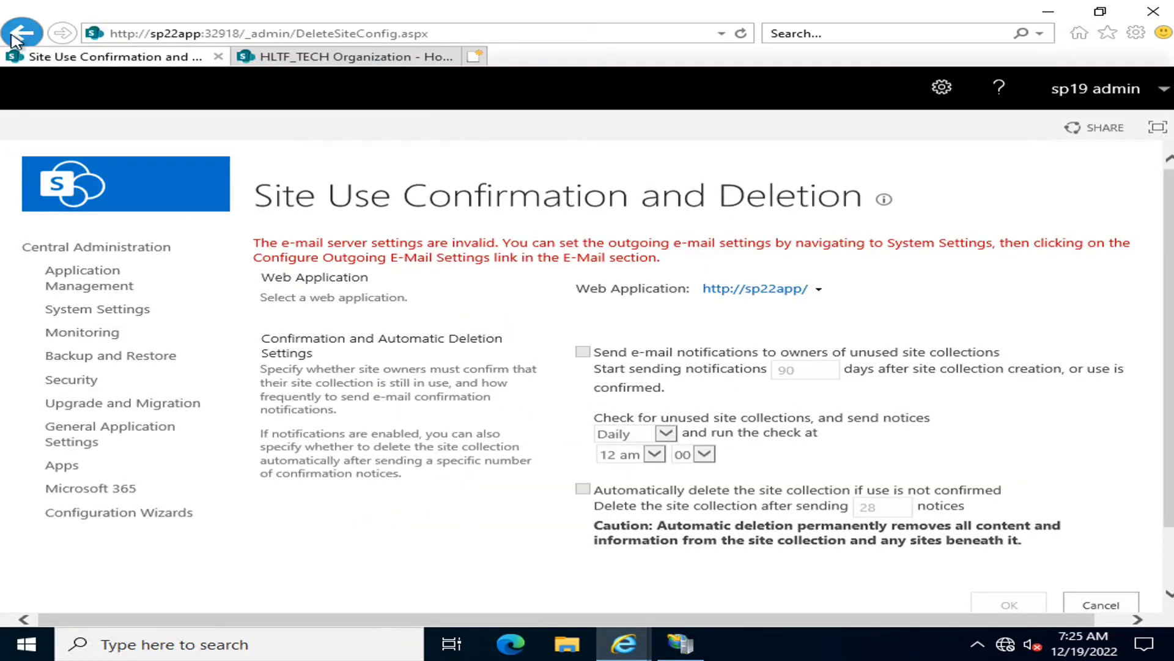
{"action": "left_click", "coordinate": [15, 37]}
{"action": "left_click", "coordinate": [411, 331]}
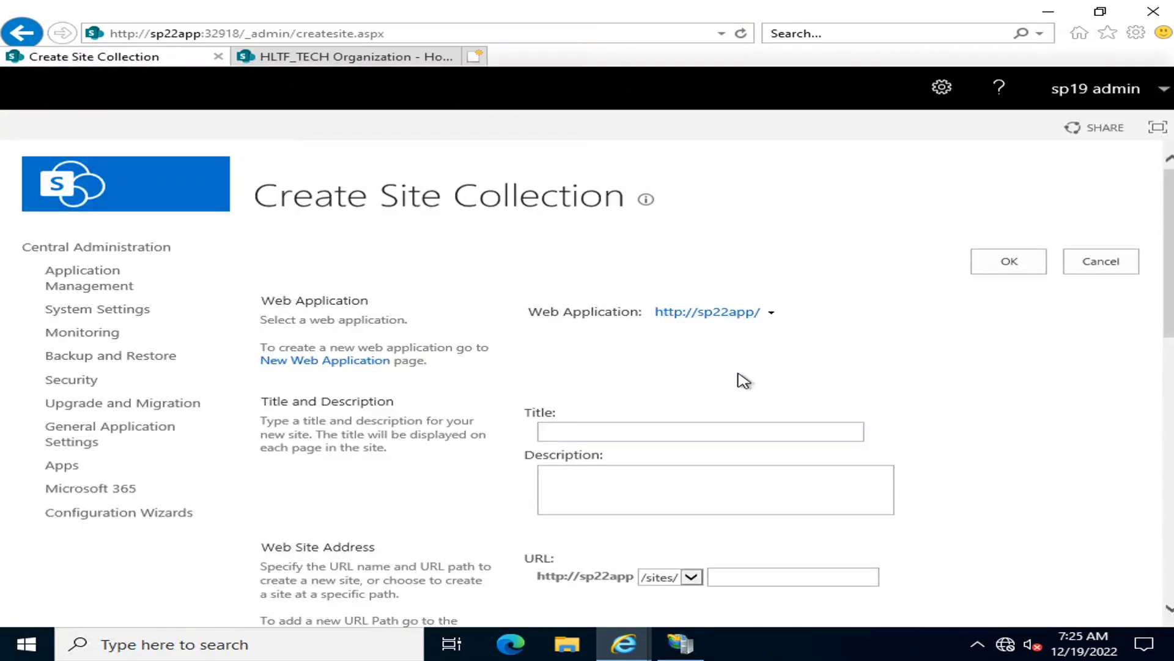
{"action": "scroll", "coordinate": [738, 379], "scroll_direction": "down", "scroll_amount": 5}
{"action": "left_click", "coordinate": [774, 419]}
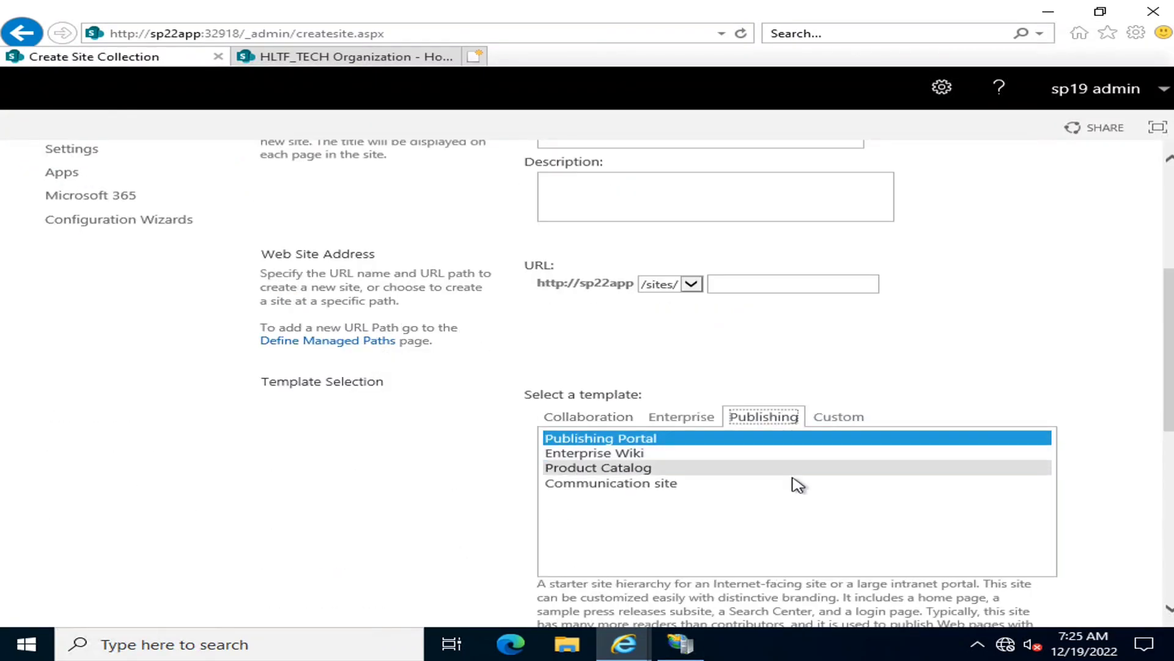
{"action": "left_click", "coordinate": [623, 487]}
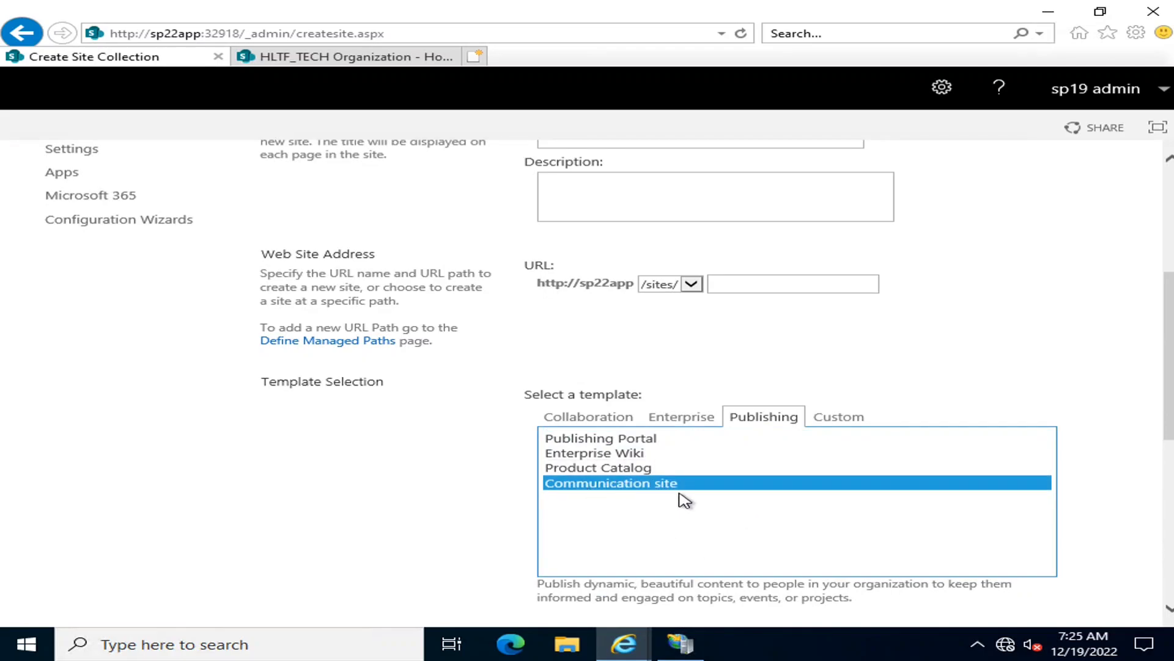
Return to the HLTF_TECH Organization site and open its site permissions by way of the site information and full site settings
{"action": "left_click", "coordinate": [301, 60]}
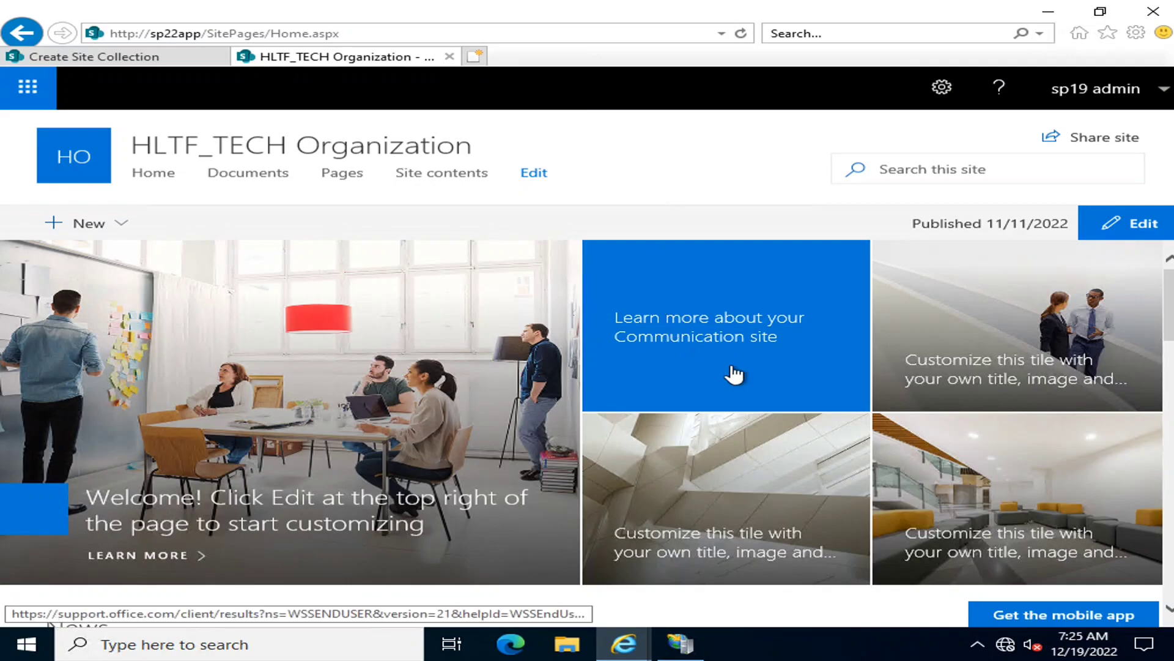
{"action": "left_click_drag", "start_coordinate": [1169, 316], "coordinate": [1165, 278]}
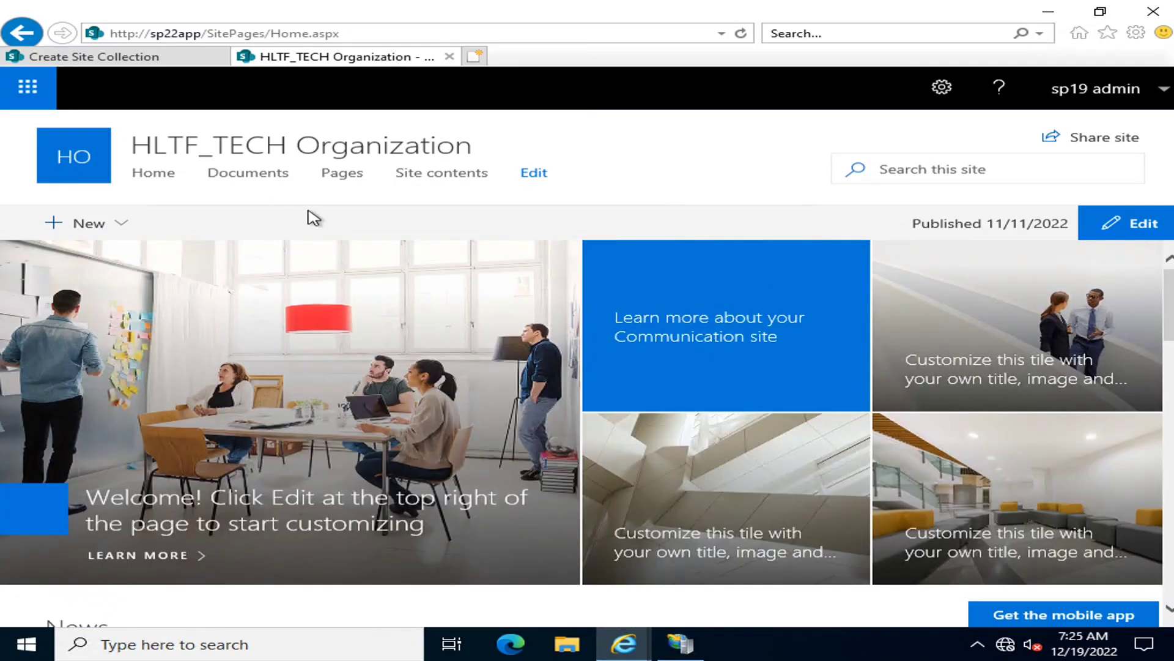
{"action": "left_click", "coordinate": [941, 87]}
{"action": "left_click", "coordinate": [858, 233]}
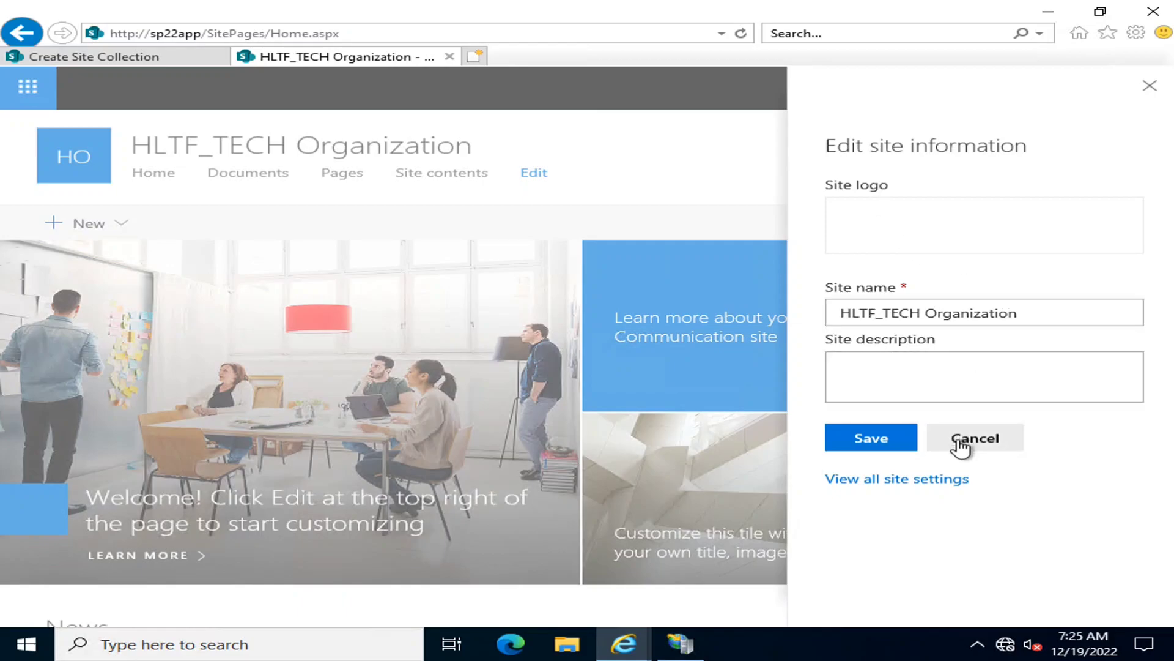
{"action": "left_click", "coordinate": [928, 483]}
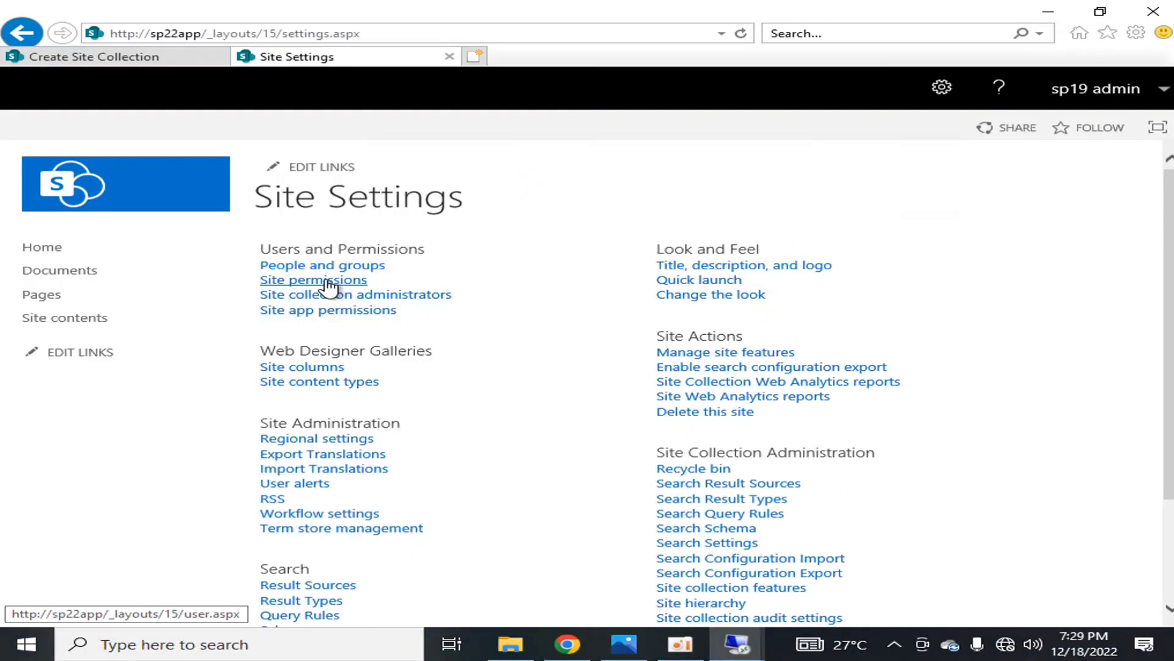
{"action": "left_click", "coordinate": [328, 280]}
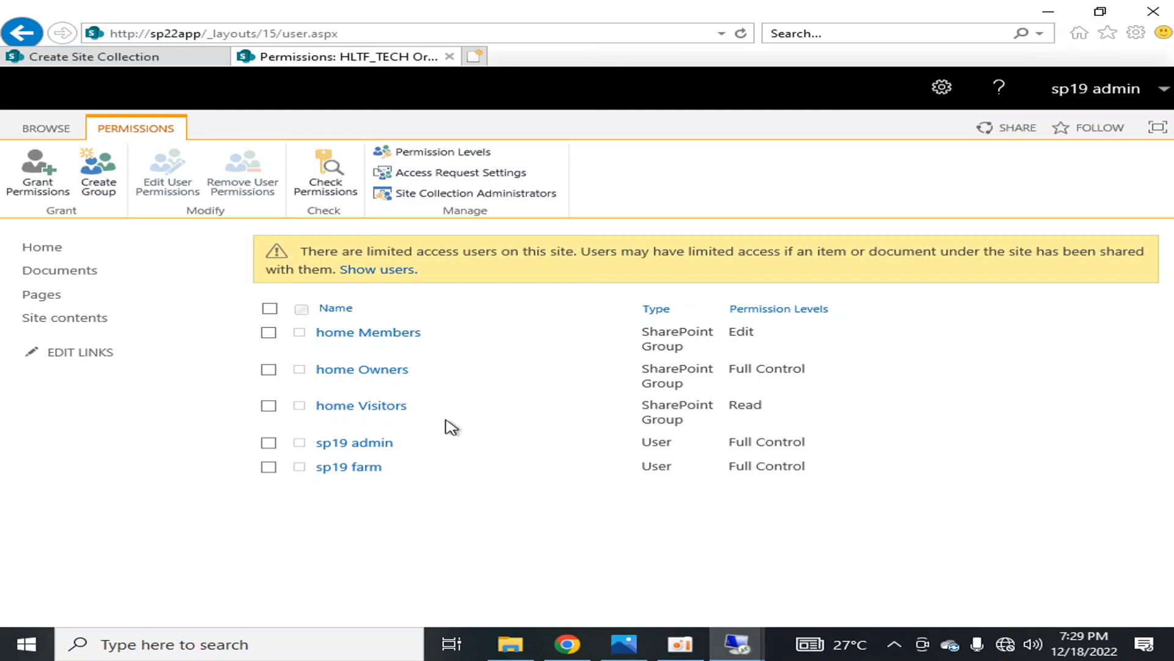
Examine the permission levels of the home Members, home Owners and home Visitors groups, and sort the list by permission level
{"action": "left_click", "coordinate": [269, 333]}
{"action": "left_click", "coordinate": [268, 370]}
{"action": "left_click", "coordinate": [269, 405]}
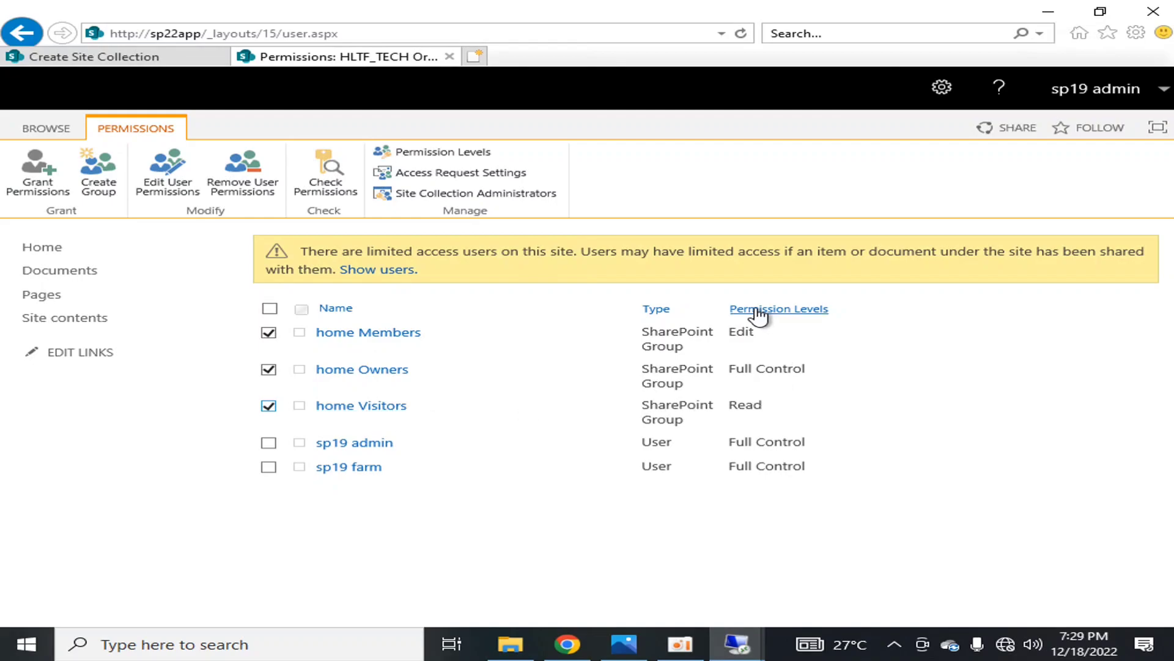
{"action": "double_click", "coordinate": [737, 337]}
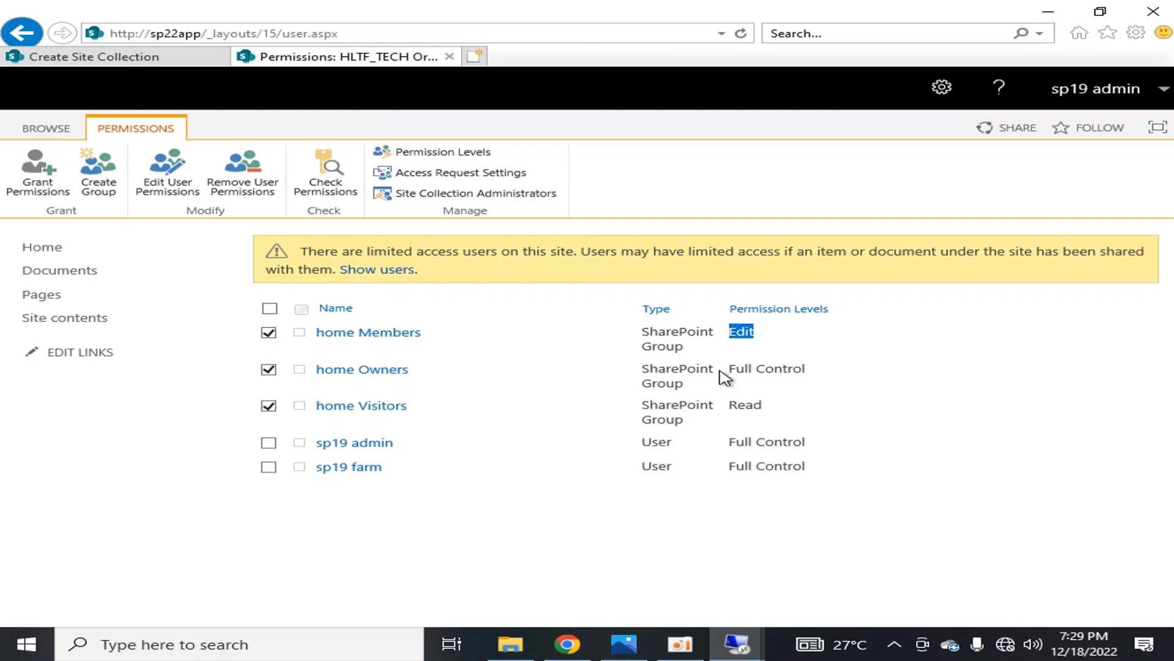
{"action": "left_click_drag", "start_coordinate": [720, 371], "coordinate": [815, 376]}
{"action": "left_click", "coordinate": [816, 400]}
{"action": "left_click", "coordinate": [853, 414]}
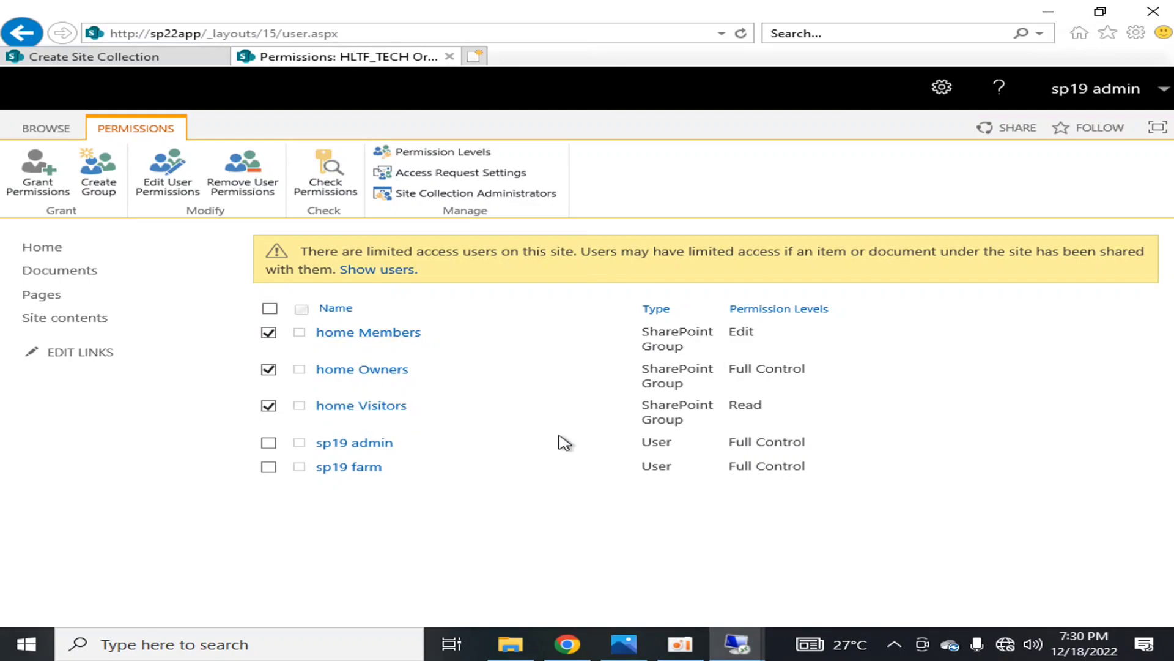
{"action": "left_click", "coordinate": [771, 309]}
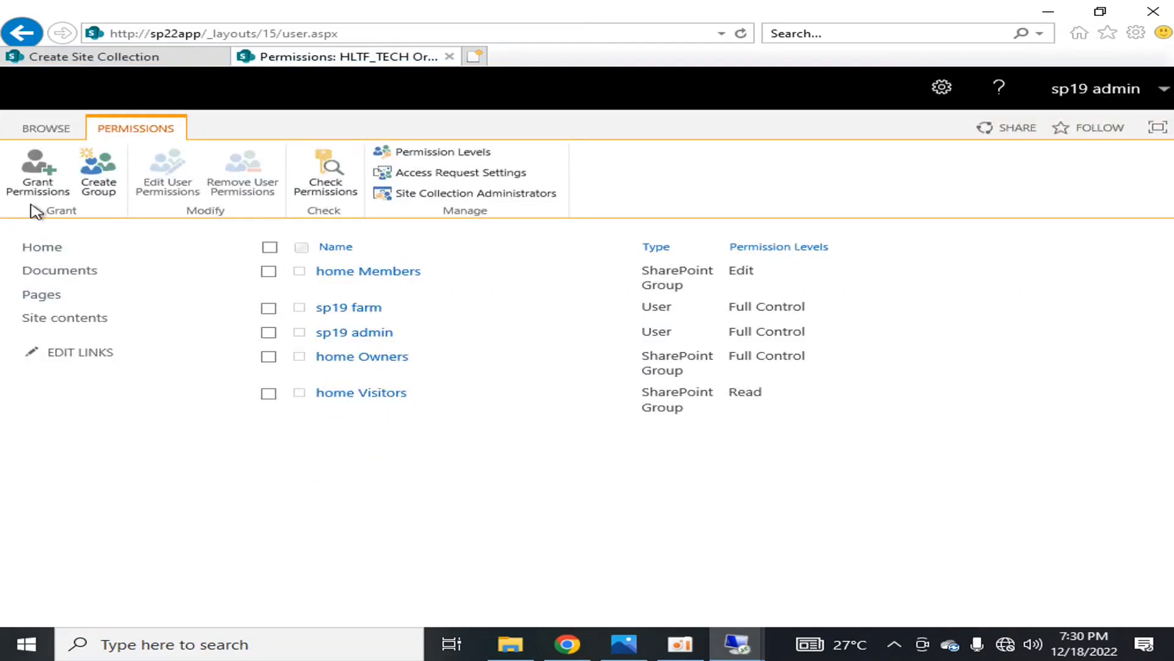
Review the site's permission levels and the options for adding a new one, and return to the site's home page
{"action": "left_click", "coordinate": [459, 172]}
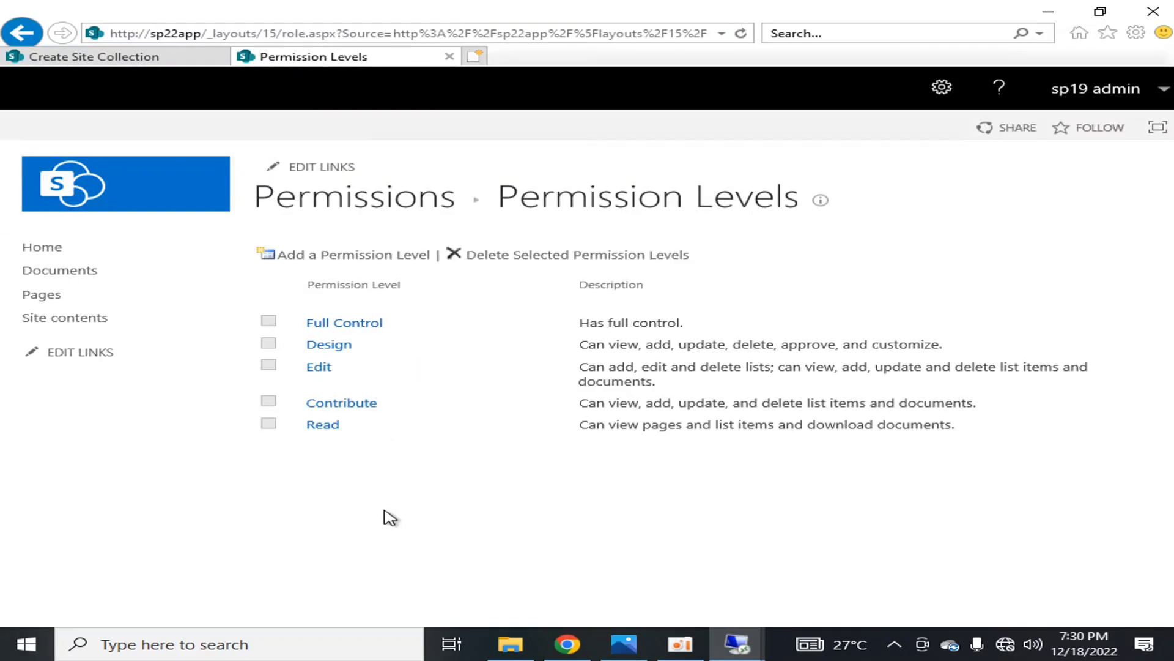
{"action": "left_click", "coordinate": [340, 260]}
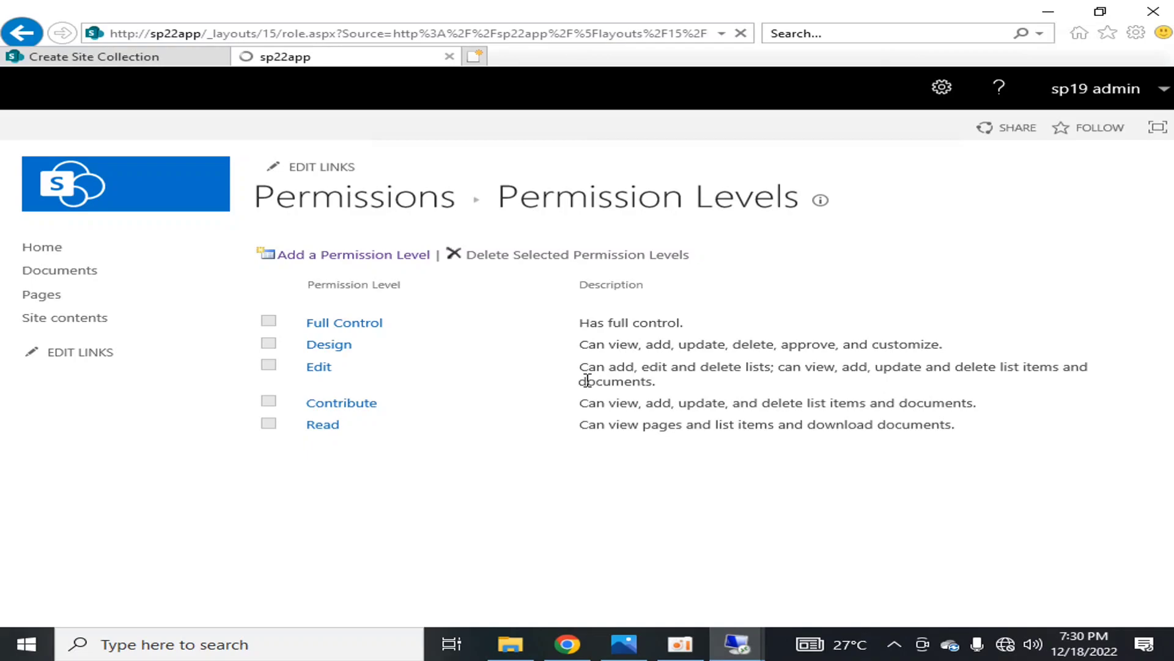
{"action": "scroll", "coordinate": [588, 398], "scroll_direction": "down", "scroll_amount": 8}
{"action": "scroll", "coordinate": [622, 416], "scroll_direction": "down", "scroll_amount": 10}
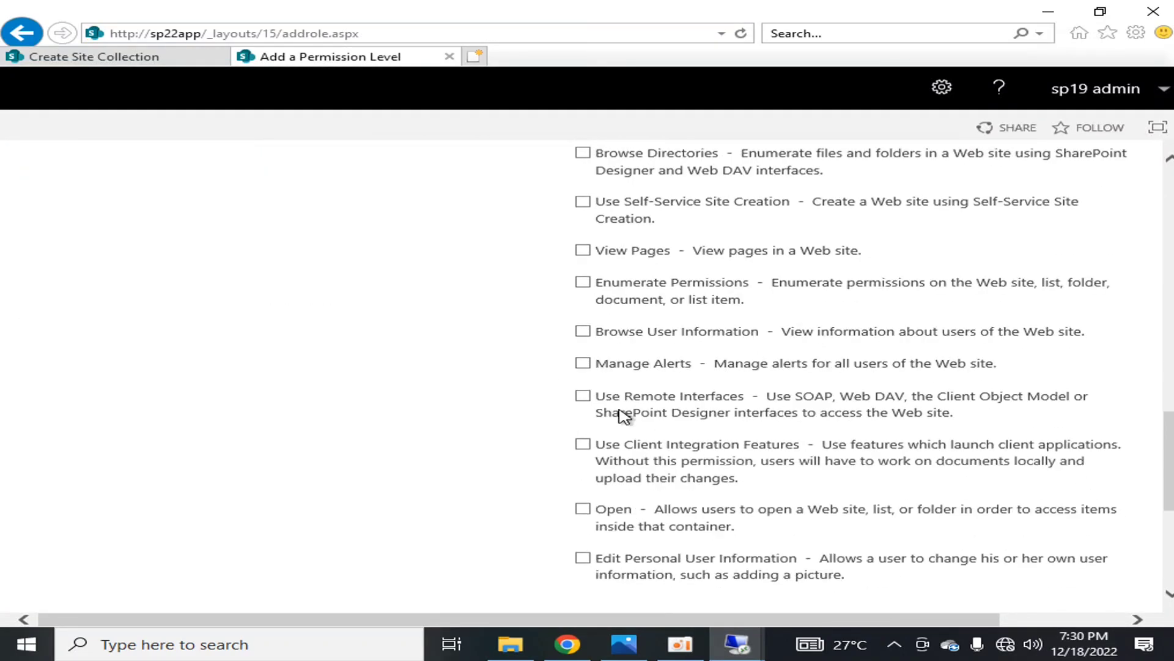
{"action": "scroll", "coordinate": [622, 416], "scroll_direction": "up", "scroll_amount": 3}
{"action": "scroll", "coordinate": [622, 416], "scroll_direction": "up", "scroll_amount": 10}
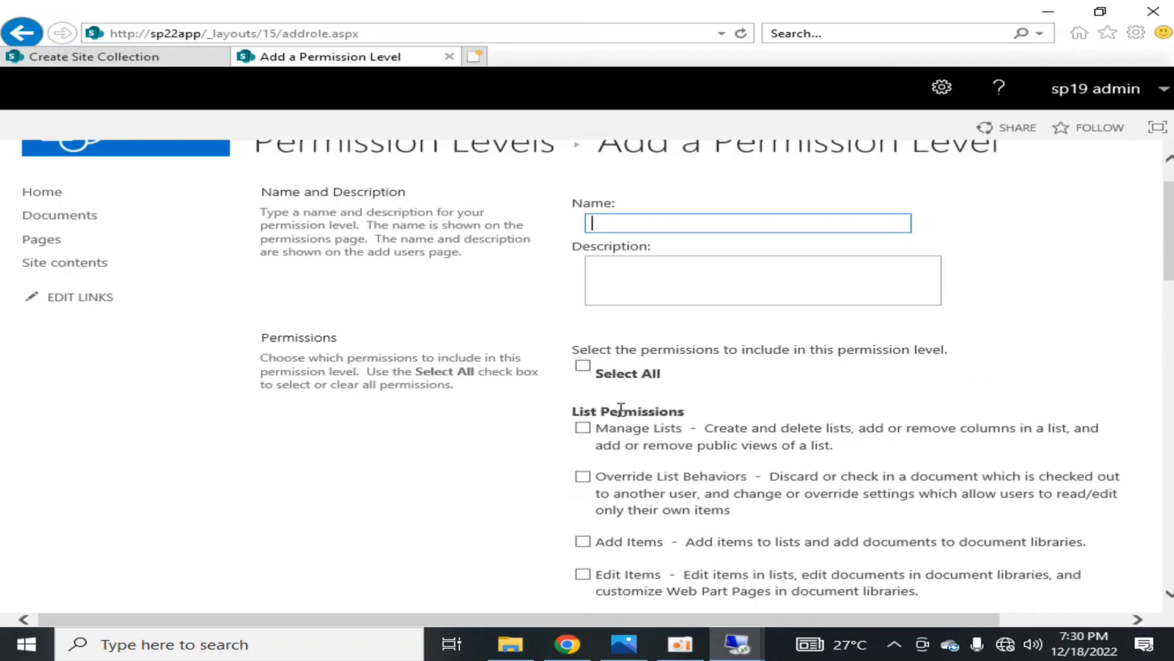
{"action": "scroll", "coordinate": [703, 393], "scroll_direction": "down", "scroll_amount": 5}
{"action": "scroll", "coordinate": [708, 393], "scroll_direction": "down", "scroll_amount": 10}
{"action": "left_click", "coordinate": [1118, 543]}
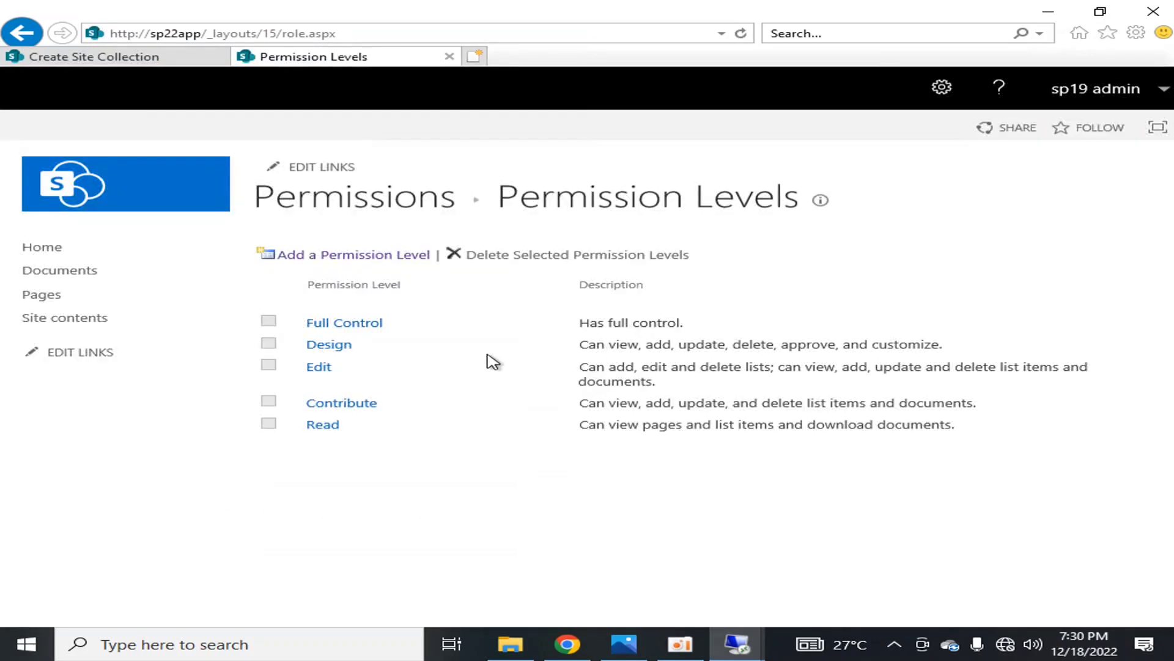
{"action": "left_click", "coordinate": [375, 201]}
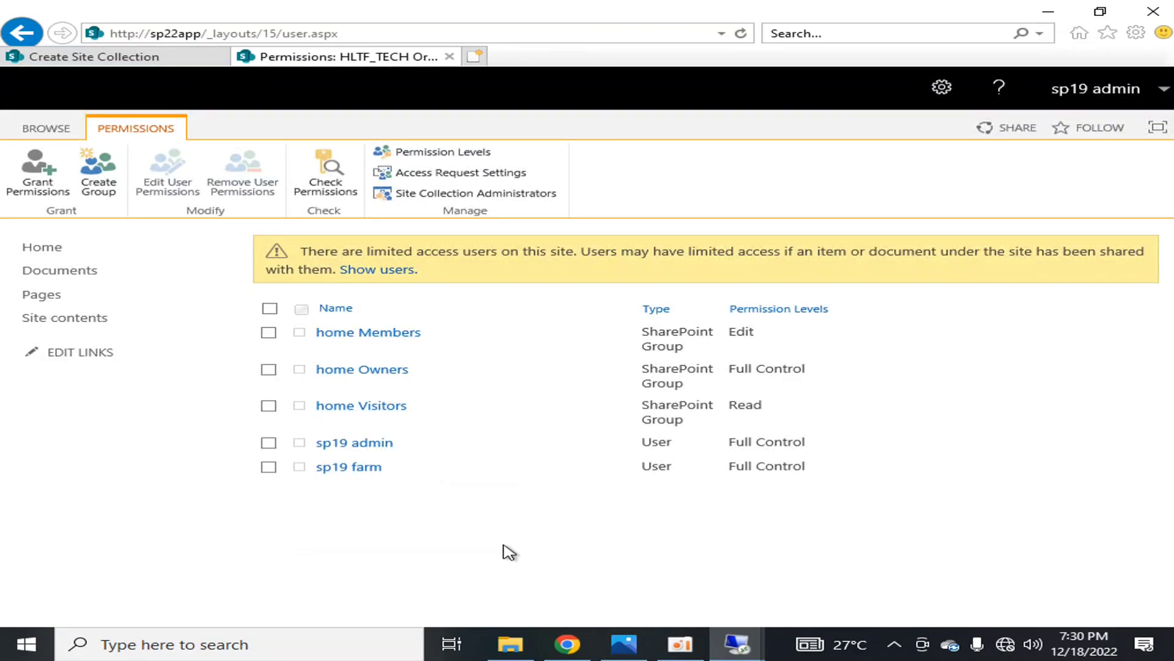
{"action": "left_click", "coordinate": [73, 247]}
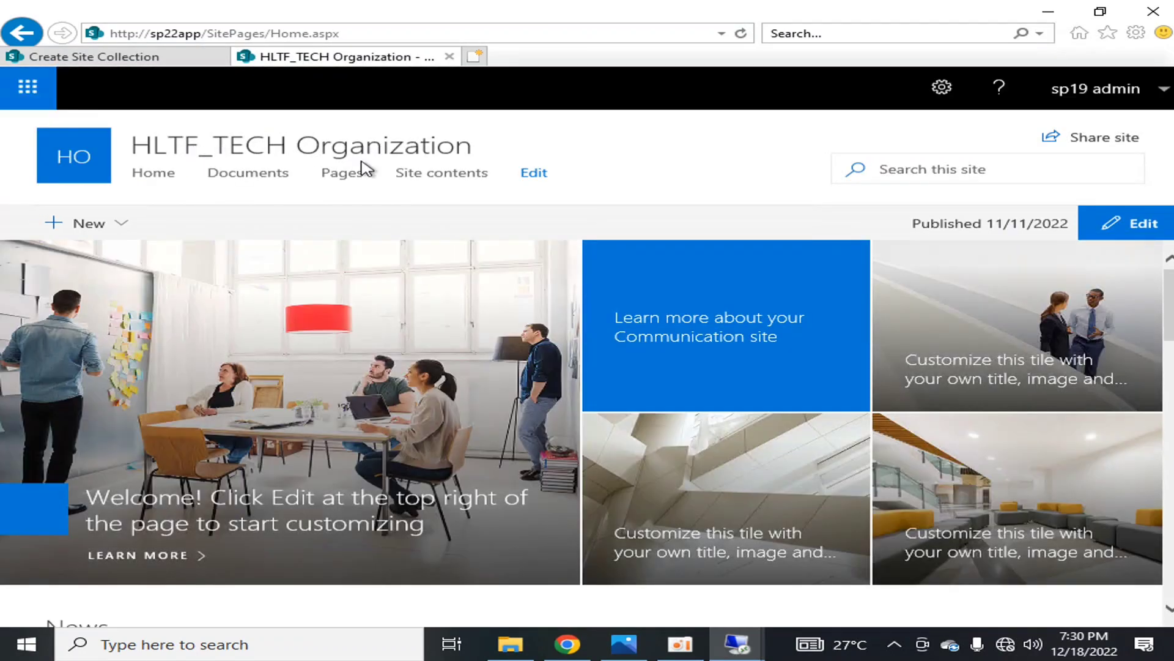
Examine the web application and site collection hierarchy diagram in Photos, and return to the remote desktop session
{"action": "mouse_move", "coordinate": [977, 7]}
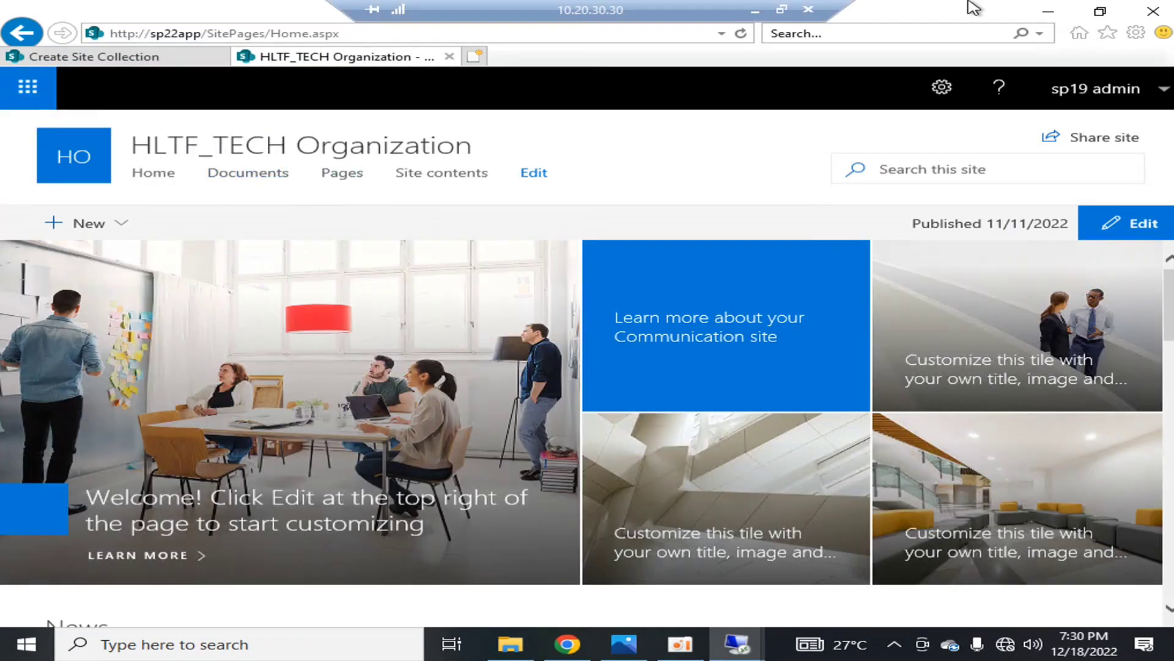
{"action": "left_click", "coordinate": [754, 11]}
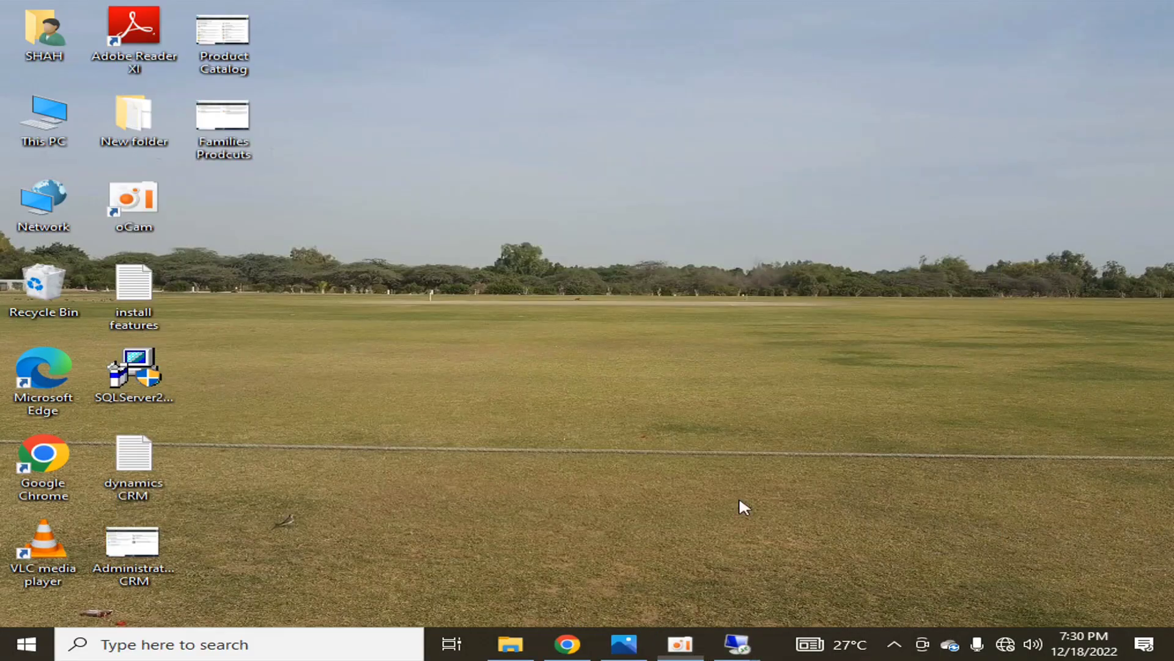
{"action": "left_click", "coordinate": [624, 644]}
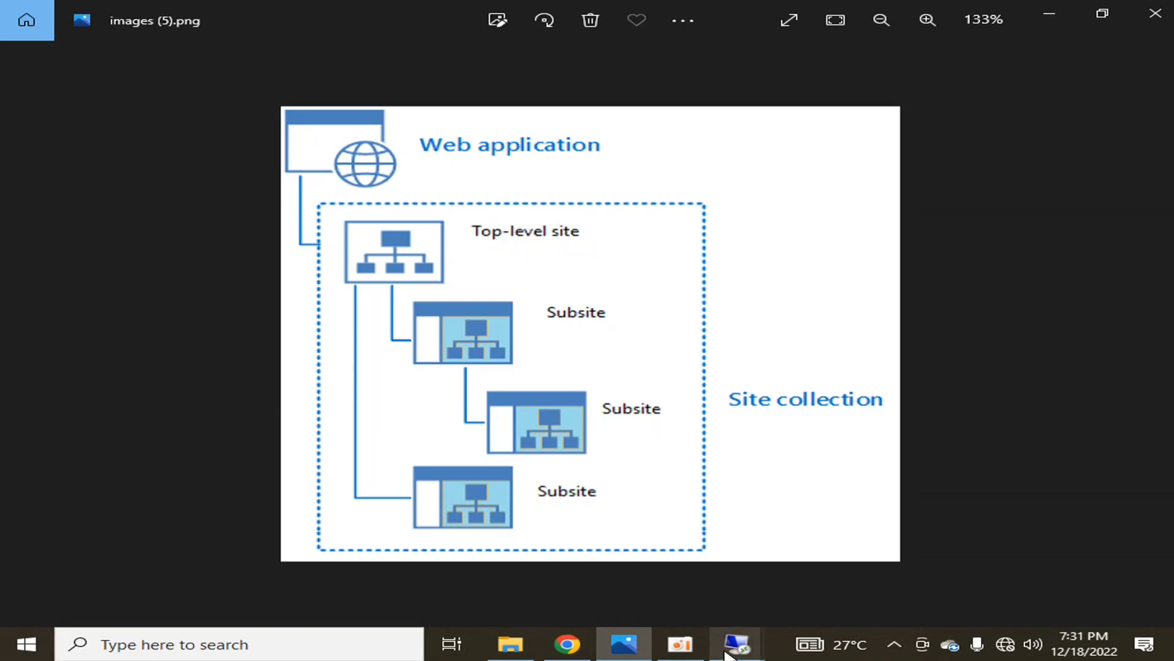
{"action": "mouse_move", "coordinate": [727, 652]}
{"action": "left_click", "coordinate": [652, 551]}
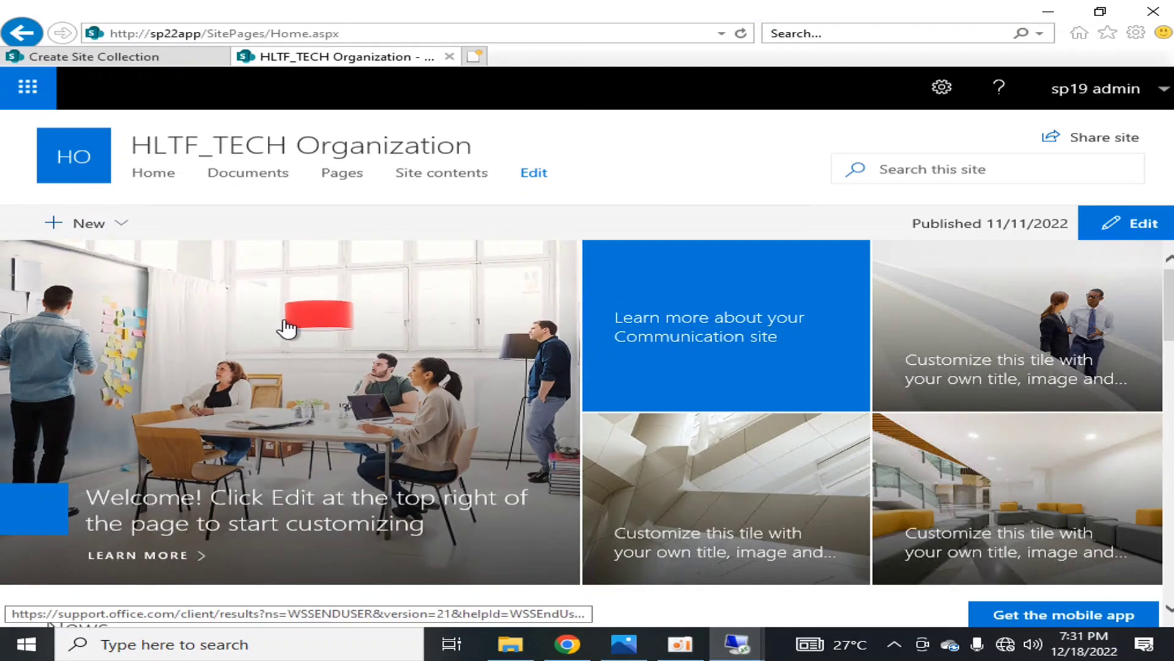
Look through the HLTF_TECH Organization home page and compare it with the top-level site and subsites in the hierarchy diagram
{"action": "scroll", "coordinate": [776, 394], "scroll_direction": "down", "scroll_amount": 3}
{"action": "scroll", "coordinate": [775, 394], "scroll_direction": "down", "scroll_amount": 8}
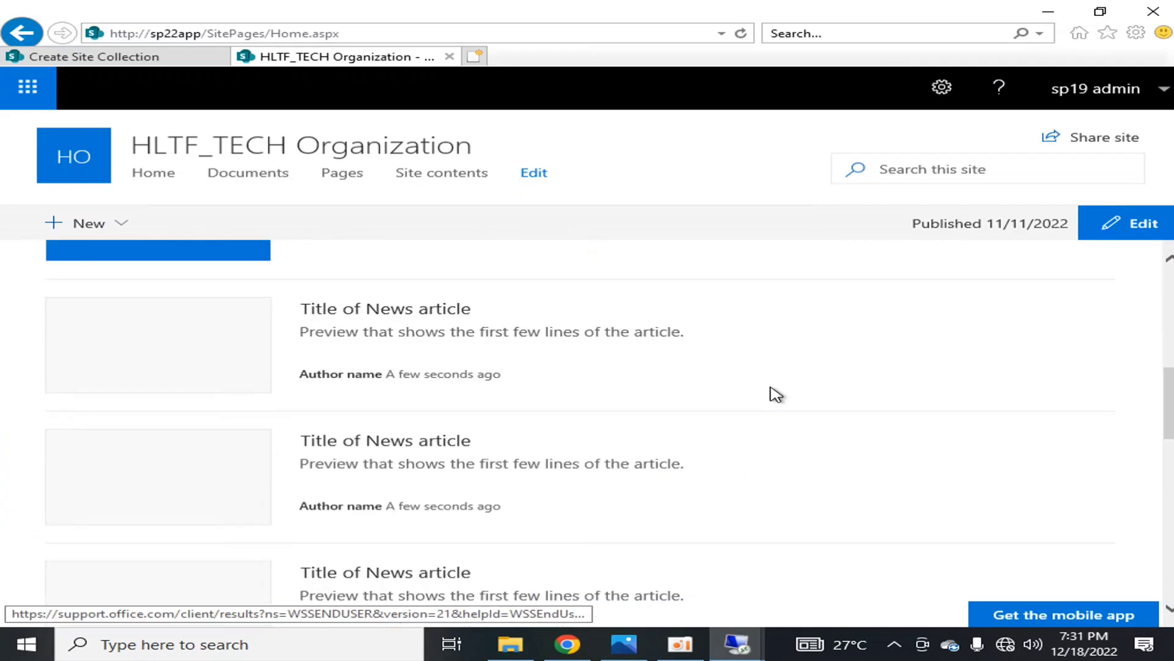
{"action": "scroll", "coordinate": [776, 395], "scroll_direction": "up", "scroll_amount": 8}
{"action": "scroll", "coordinate": [775, 396], "scroll_direction": "up", "scroll_amount": 4}
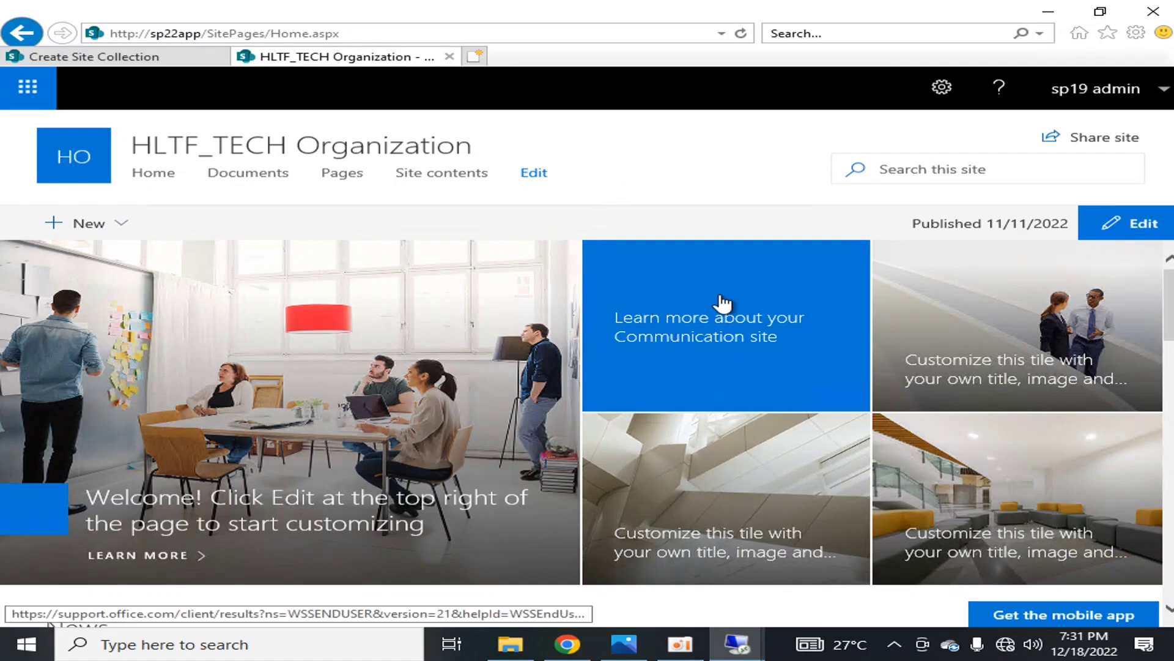
{"action": "left_click", "coordinate": [624, 643]}
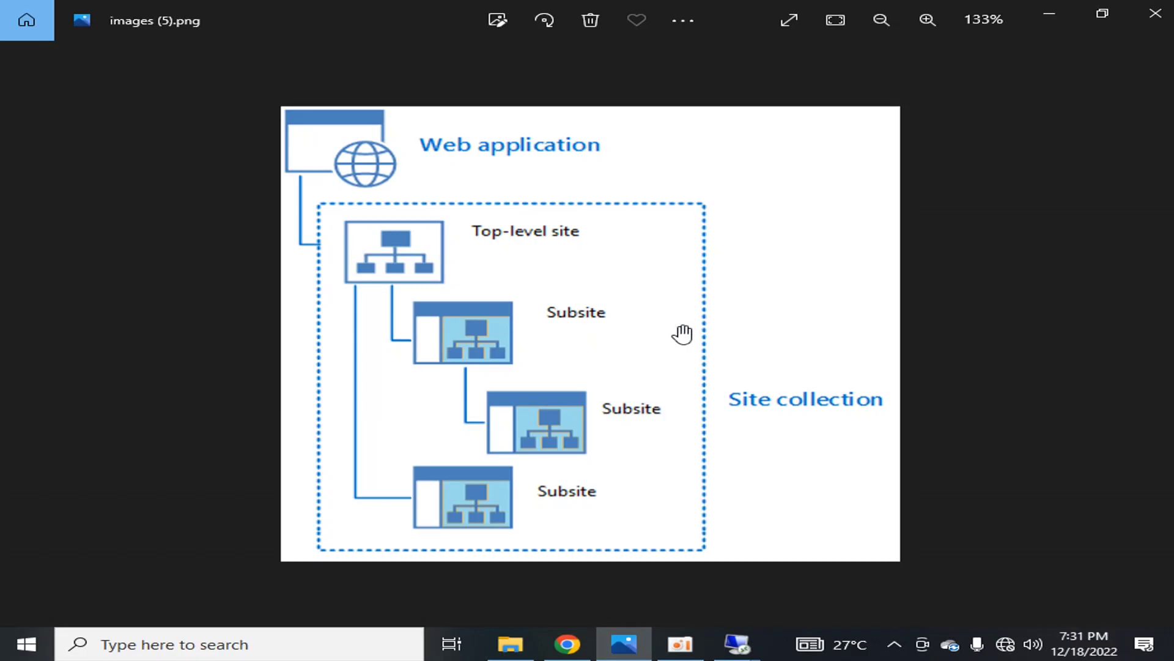
{"action": "left_click", "coordinate": [1046, 14]}
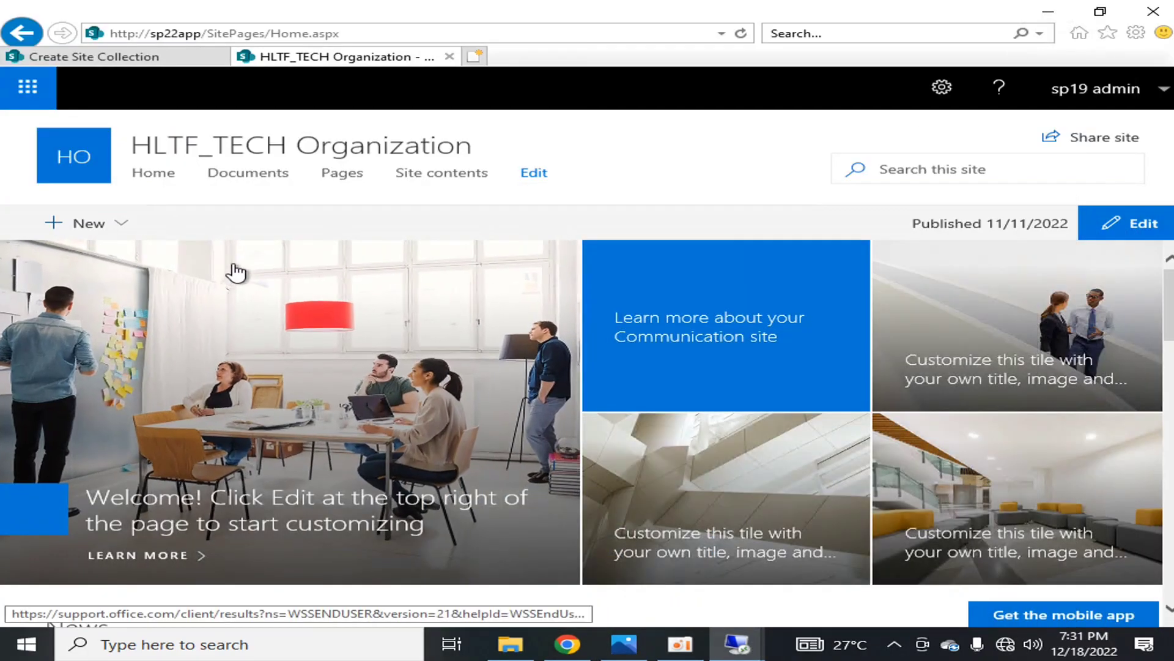
Open the HLTF_TECH Organization site contents, dismiss the site usage notice and show the subsites
{"action": "left_click", "coordinate": [116, 234]}
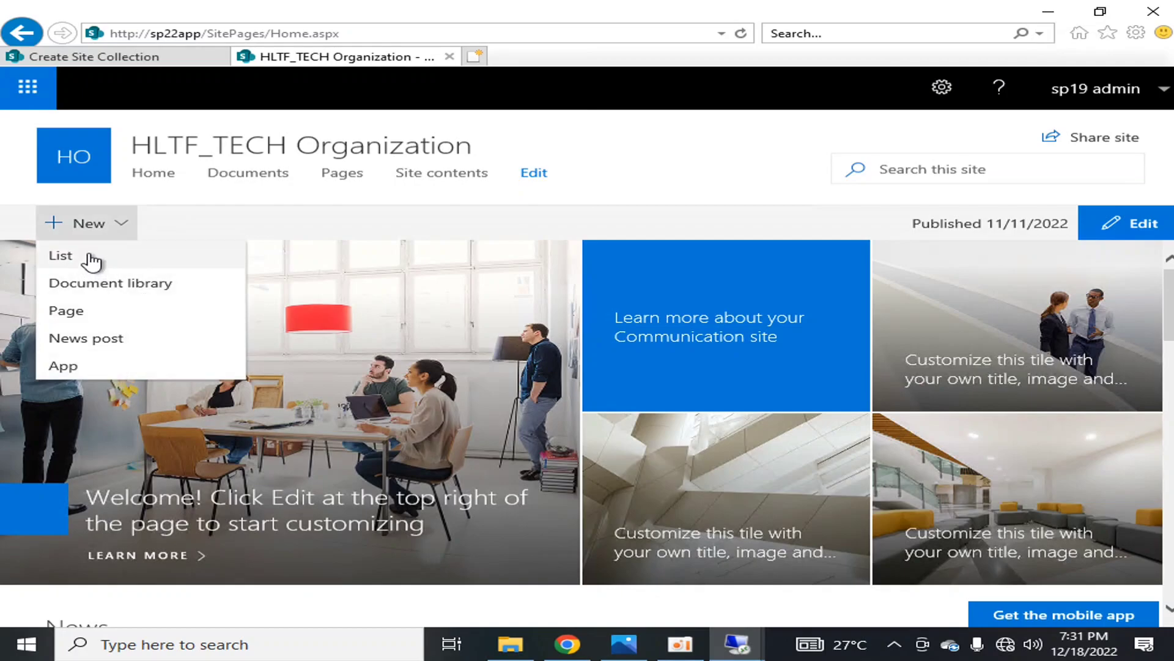
{"action": "left_click", "coordinate": [316, 206]}
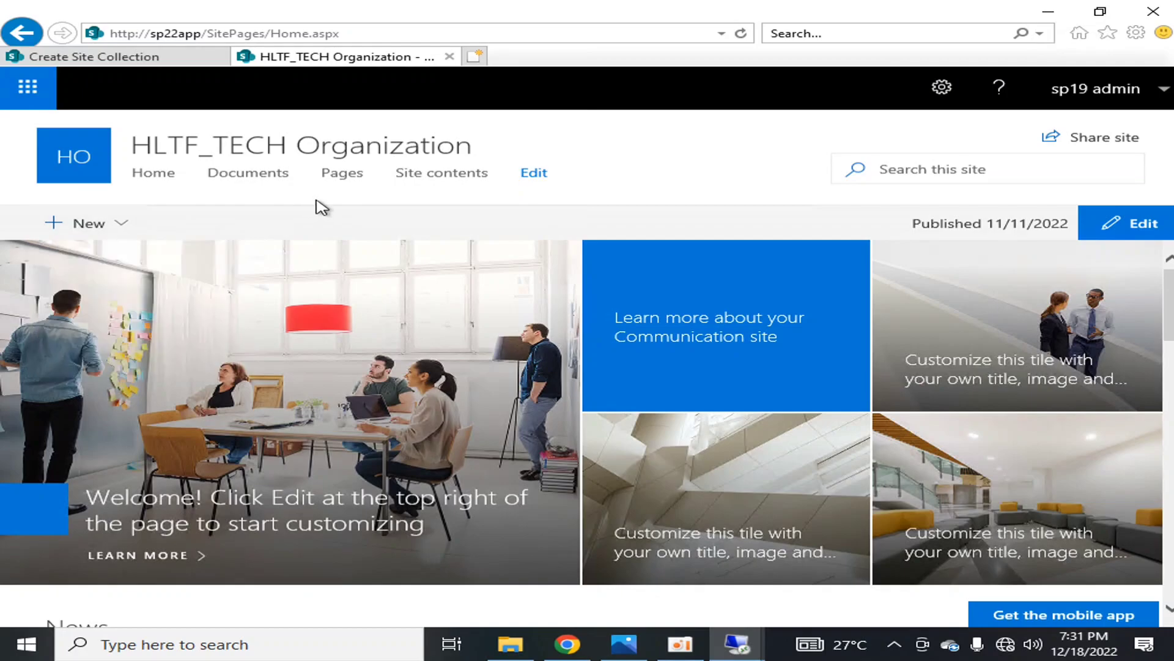
{"action": "left_click", "coordinate": [942, 87]}
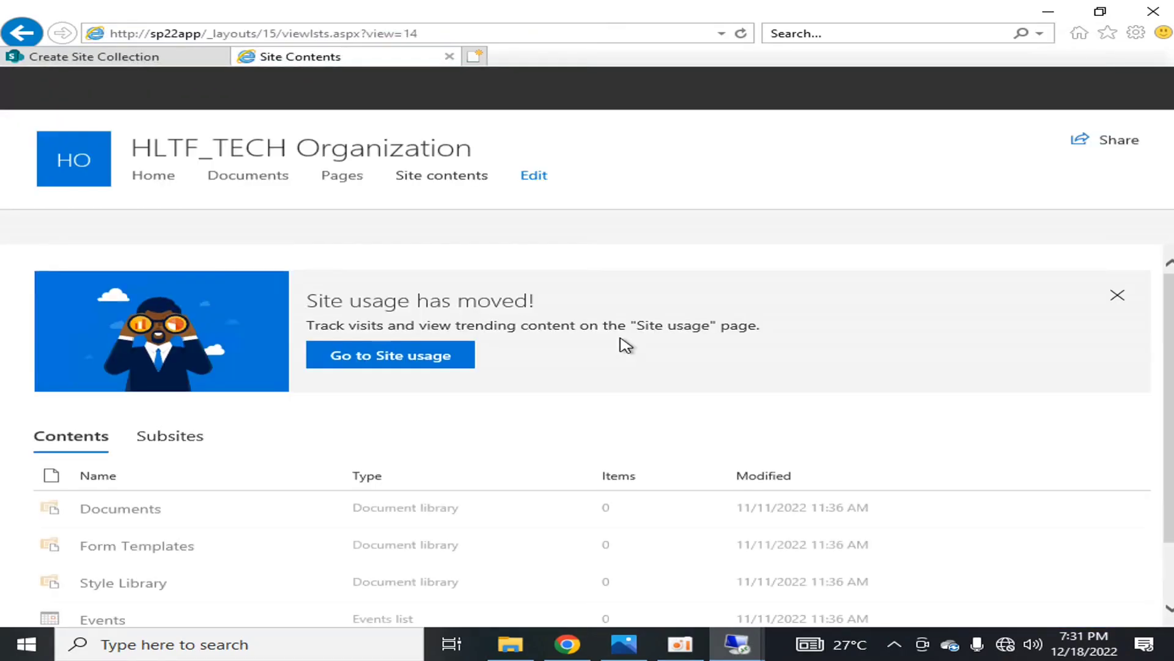
{"action": "left_click", "coordinate": [1118, 296]}
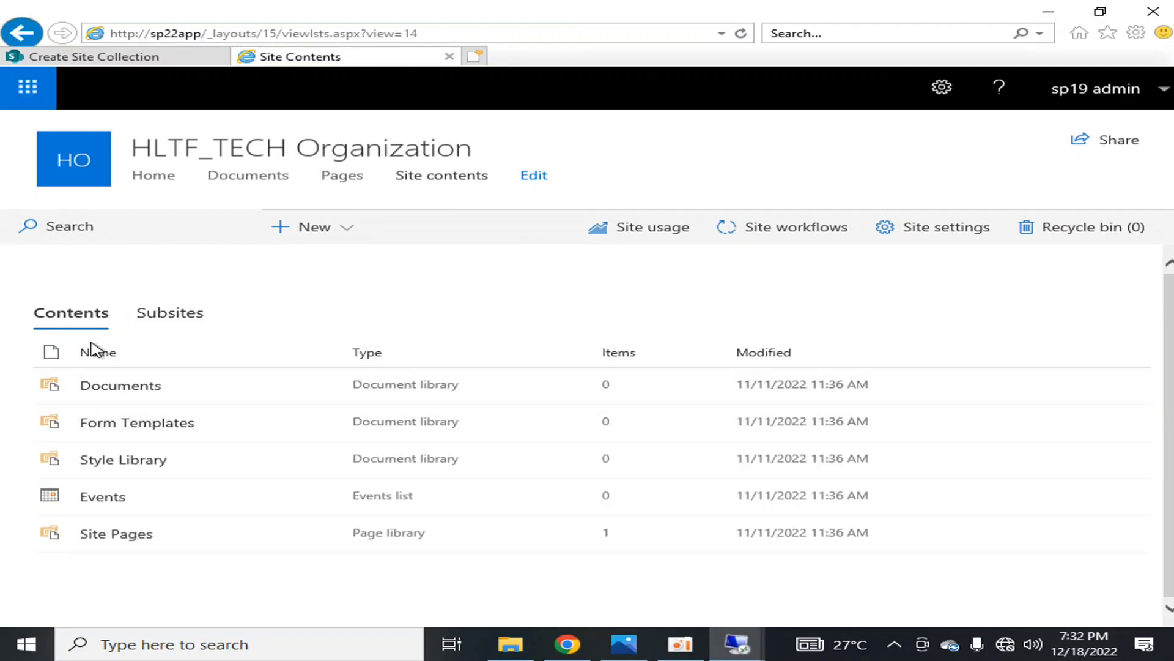
{"action": "left_click", "coordinate": [166, 314]}
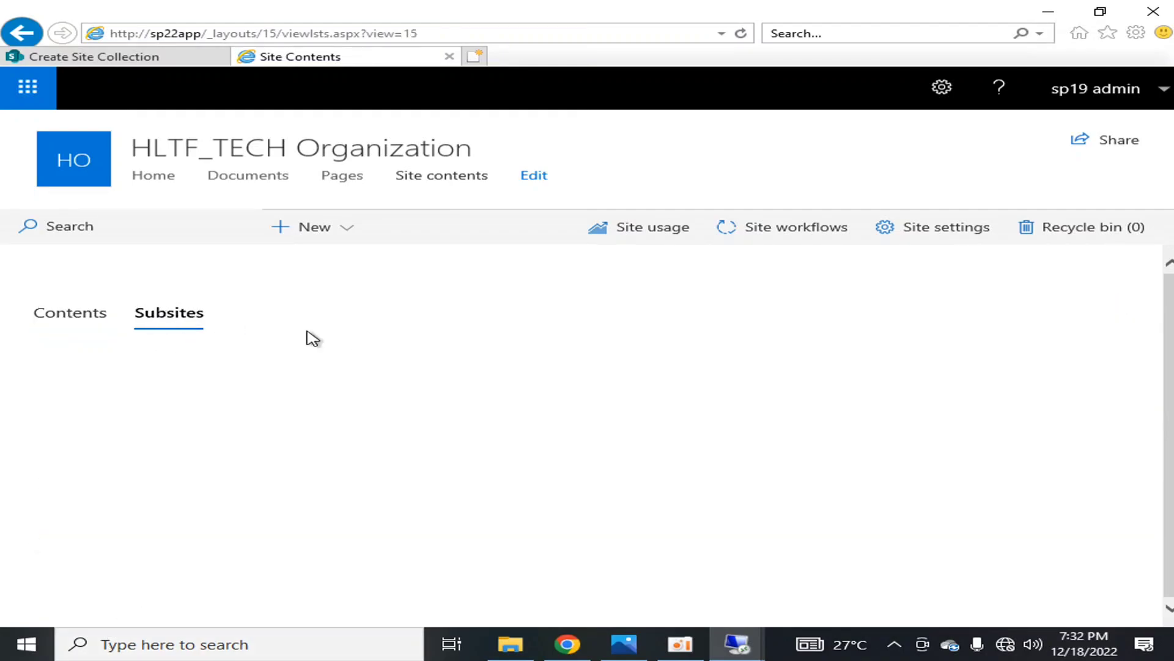
Start a new subsite titled PublicDocumentsSite with the URL name pds
{"action": "left_click", "coordinate": [302, 231]}
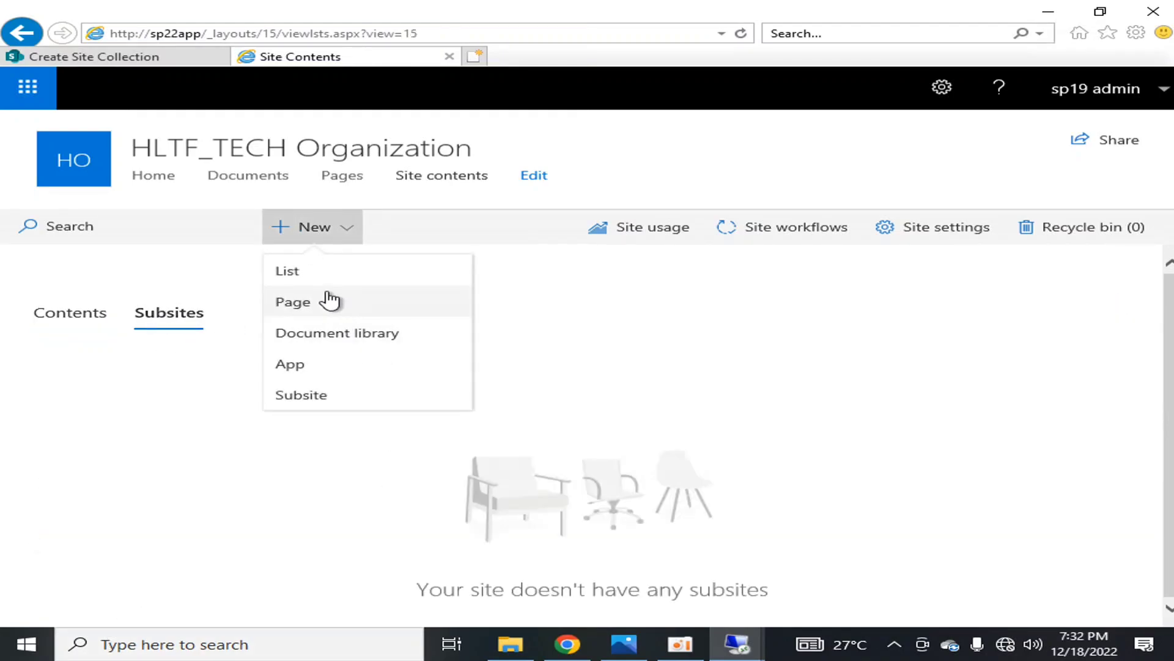
{"action": "left_click", "coordinate": [324, 401]}
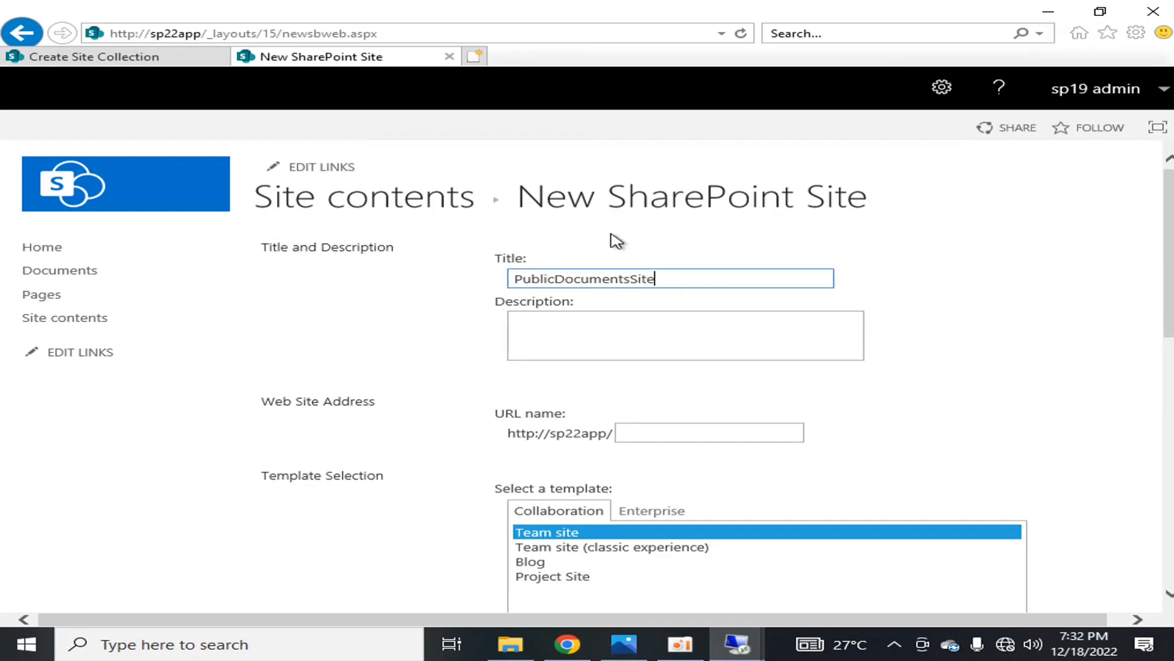
{"action": "left_click", "coordinate": [622, 335]}
{"action": "left_click", "coordinate": [668, 436]}
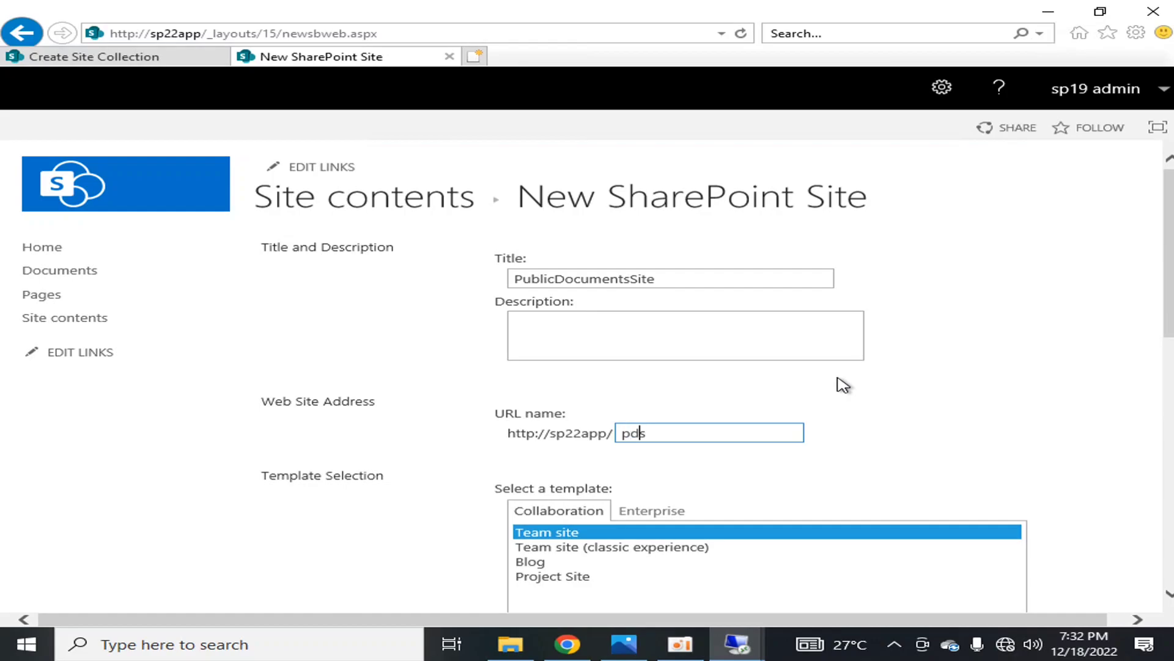
{"action": "left_click", "coordinate": [768, 468]}
{"action": "scroll", "coordinate": [905, 428], "scroll_direction": "down", "scroll_amount": 2}
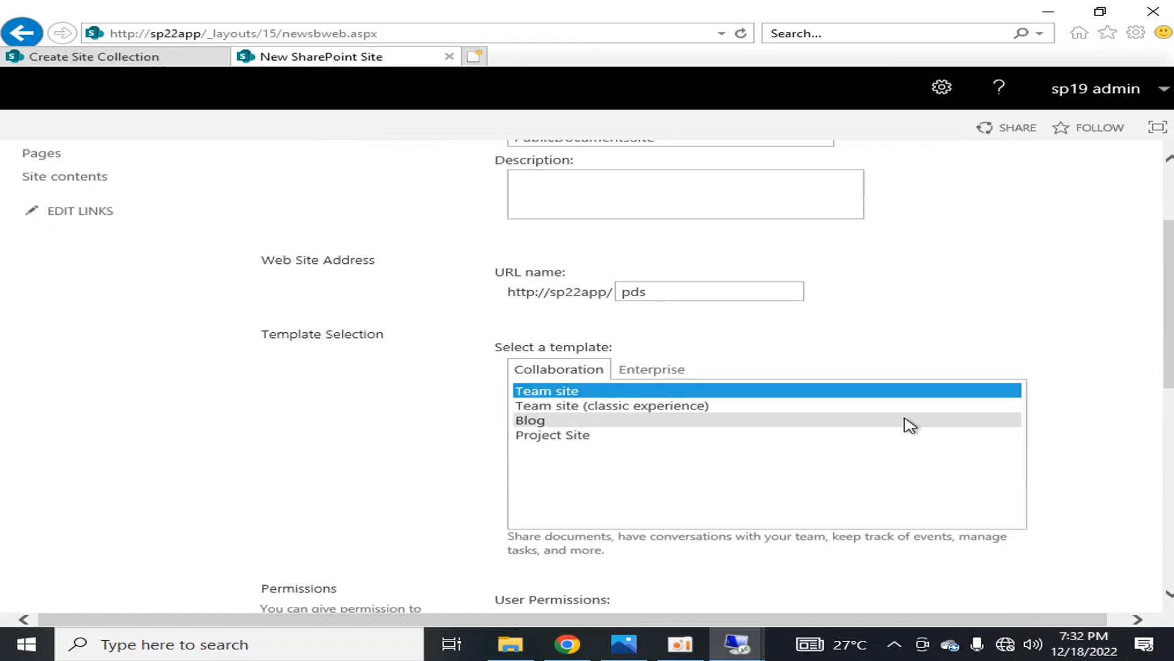
{"action": "left_click", "coordinate": [653, 294]}
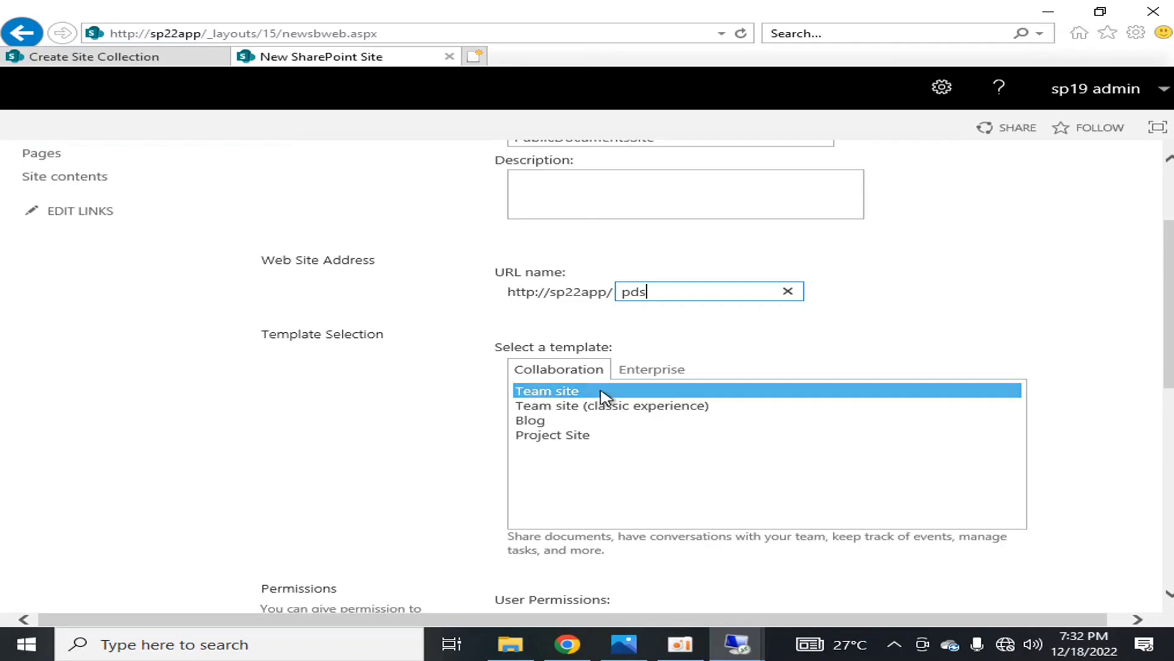
Compare the Collaboration and Enterprise templates for the new subsite and select Document Center
{"action": "left_click", "coordinate": [652, 369]}
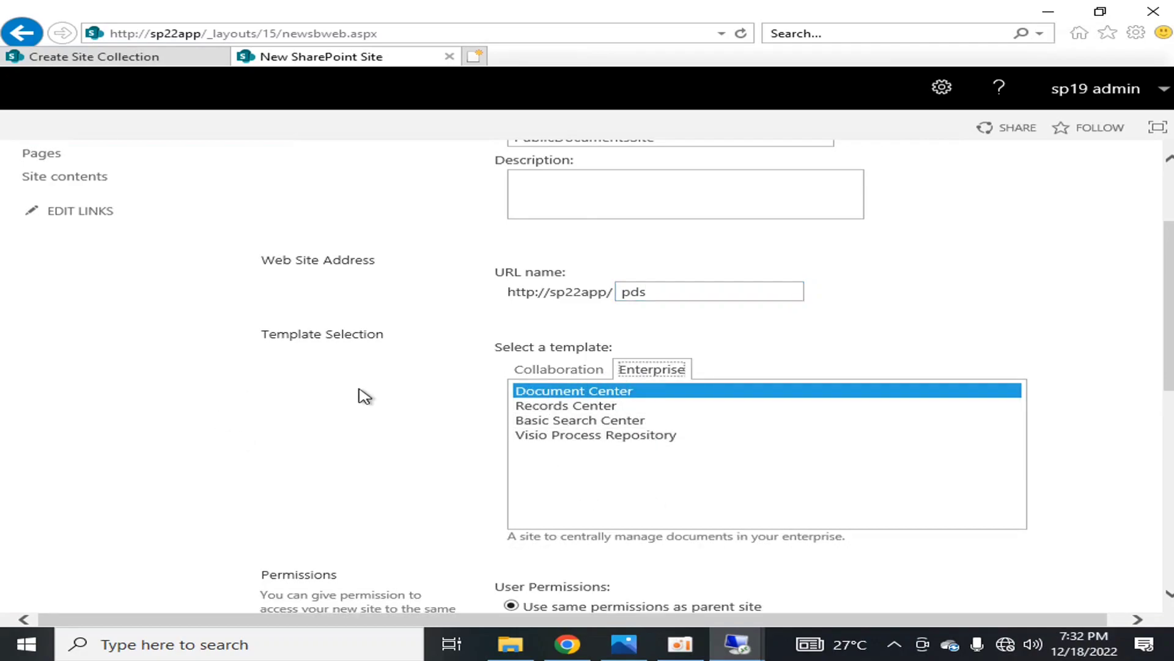
{"action": "left_click", "coordinate": [559, 369]}
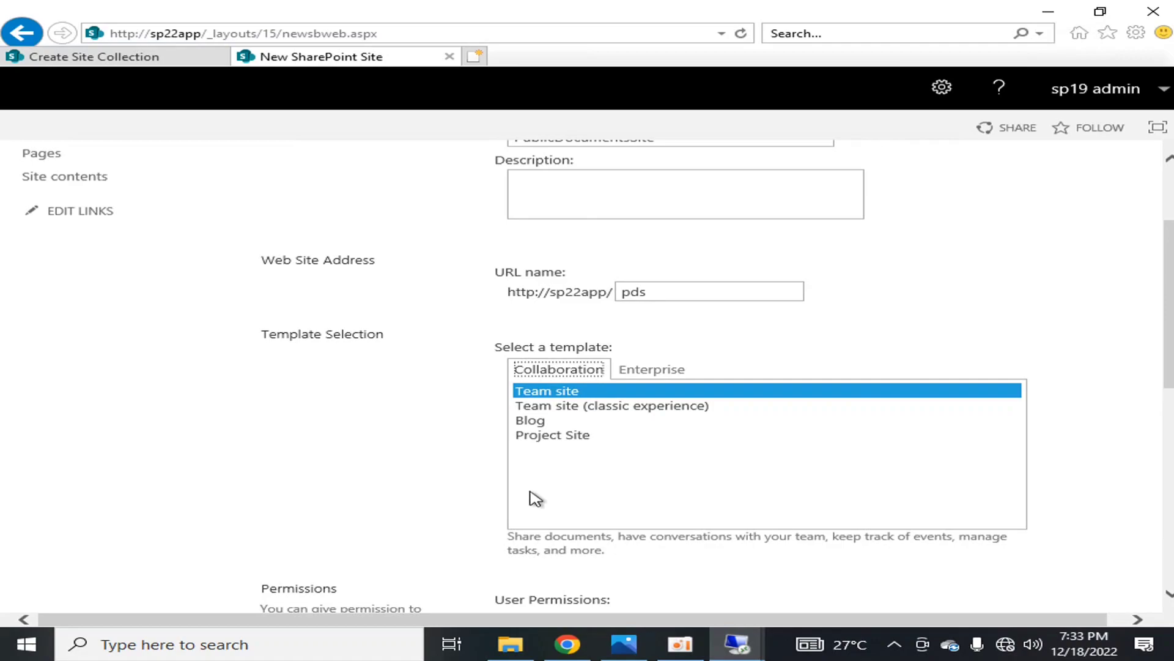
{"action": "left_click", "coordinate": [658, 369]}
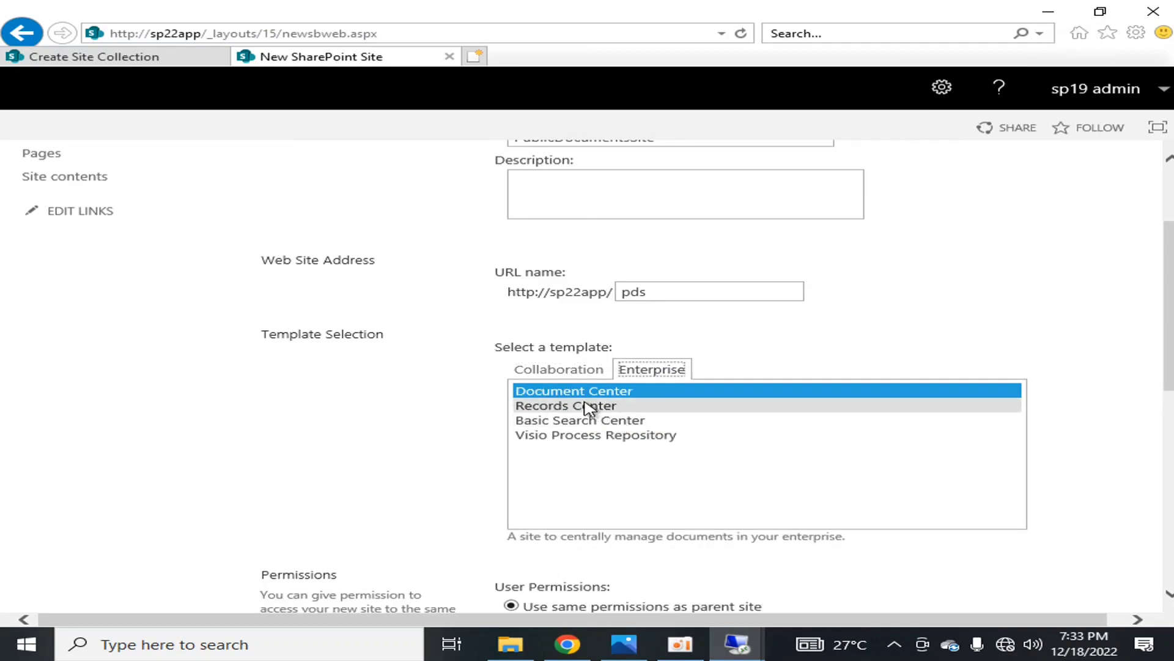
{"action": "left_click", "coordinate": [603, 421]}
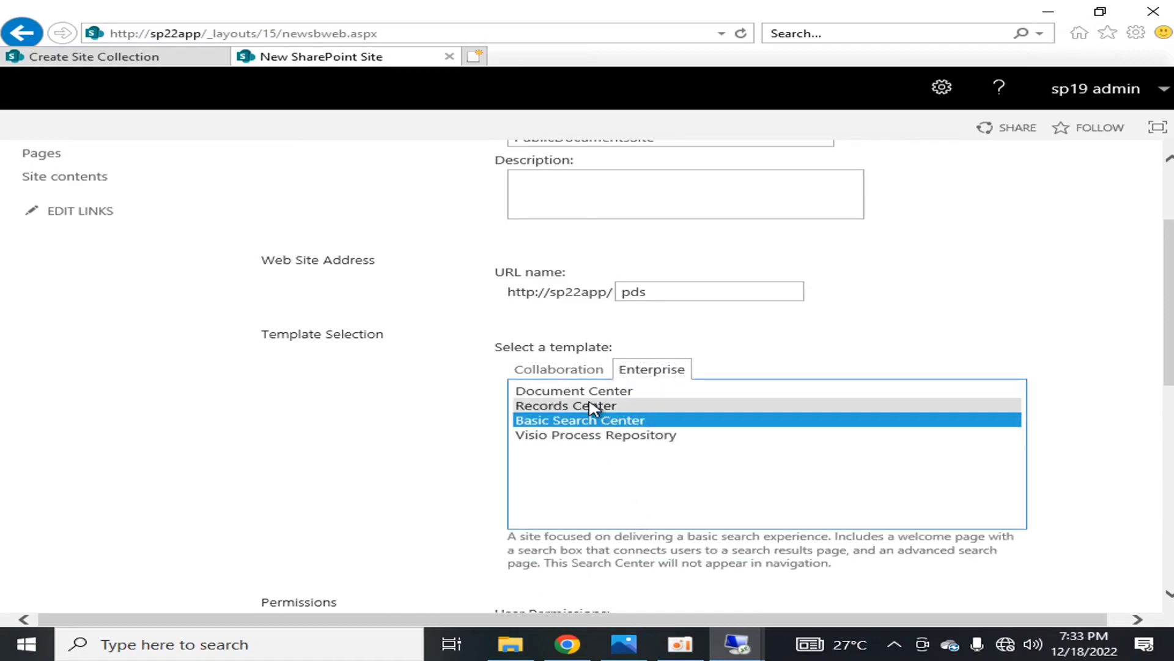
{"action": "left_click", "coordinate": [606, 391]}
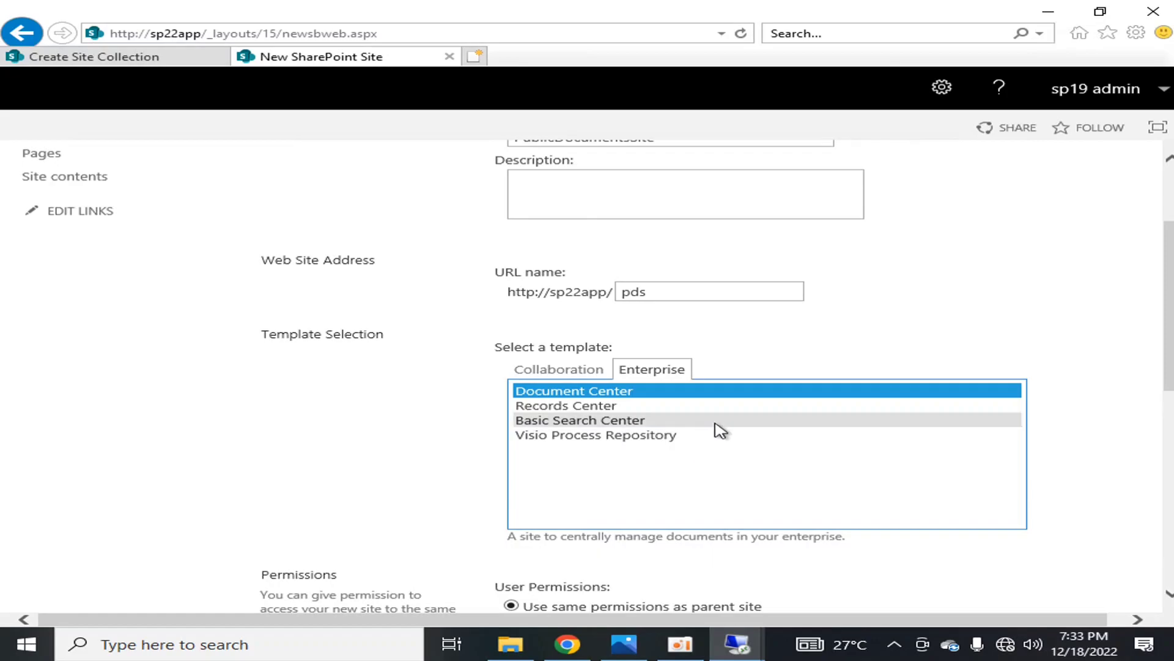
Review the title, permissions and navigation settings of PublicDocumentsSite, and create the subsite with the same permissions as the parent site
{"action": "scroll", "coordinate": [600, 294], "scroll_direction": "up", "scroll_amount": 2}
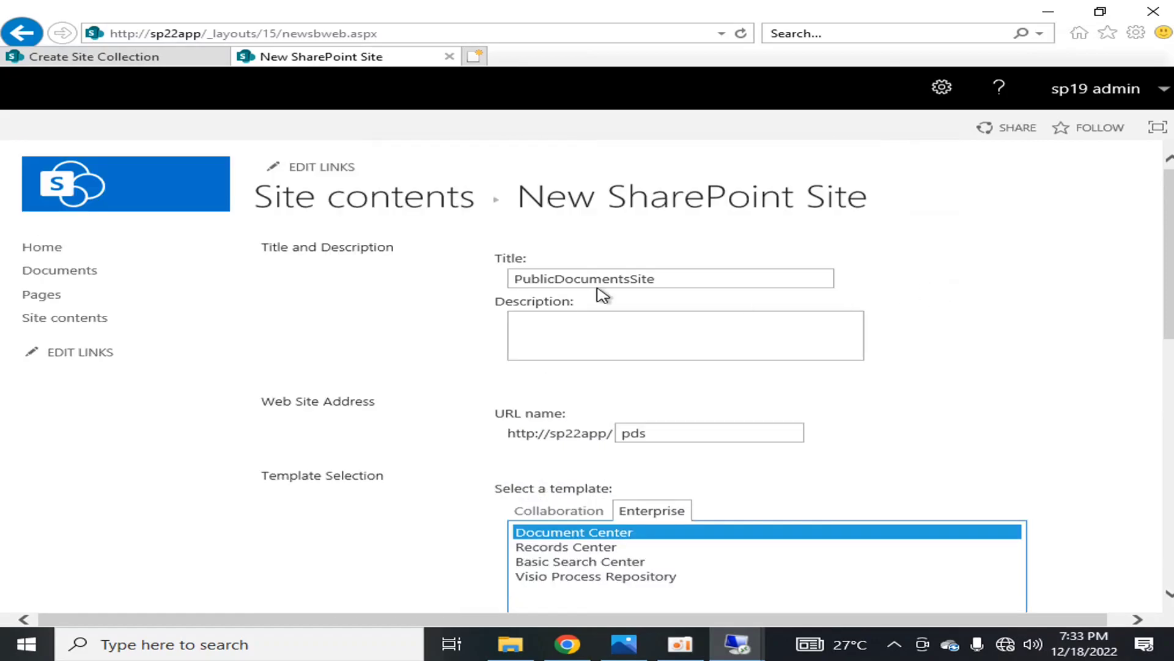
{"action": "scroll", "coordinate": [844, 404], "scroll_direction": "down", "scroll_amount": 1}
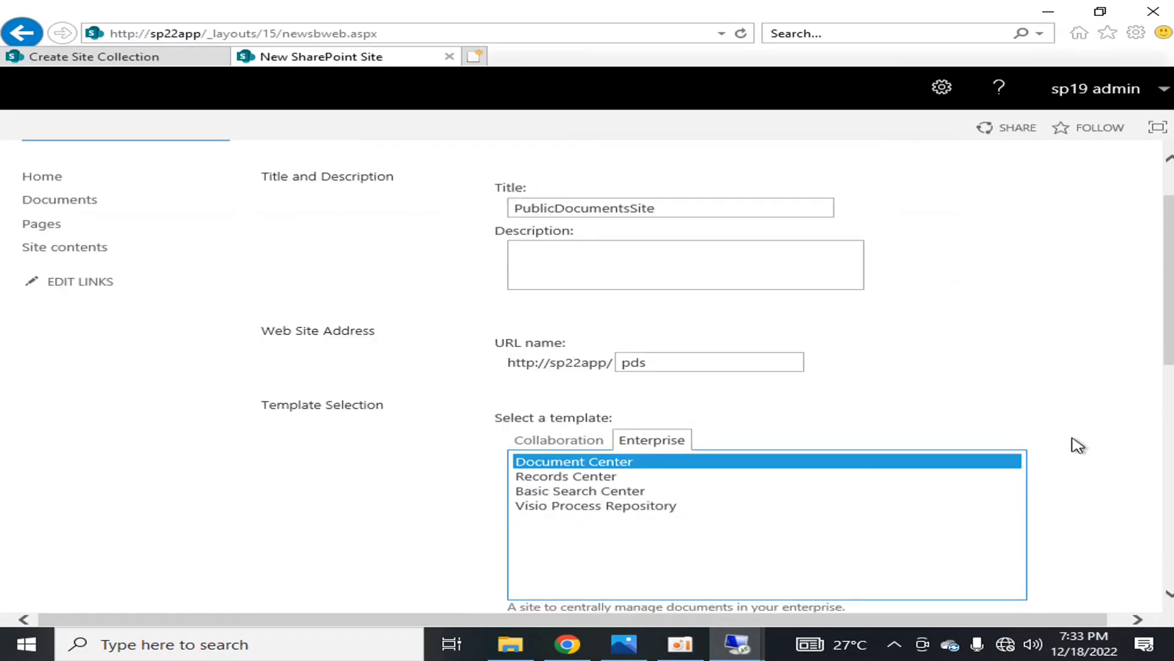
{"action": "scroll", "coordinate": [1077, 445], "scroll_direction": "down", "scroll_amount": 6}
{"action": "scroll", "coordinate": [1077, 445], "scroll_direction": "down", "scroll_amount": 3}
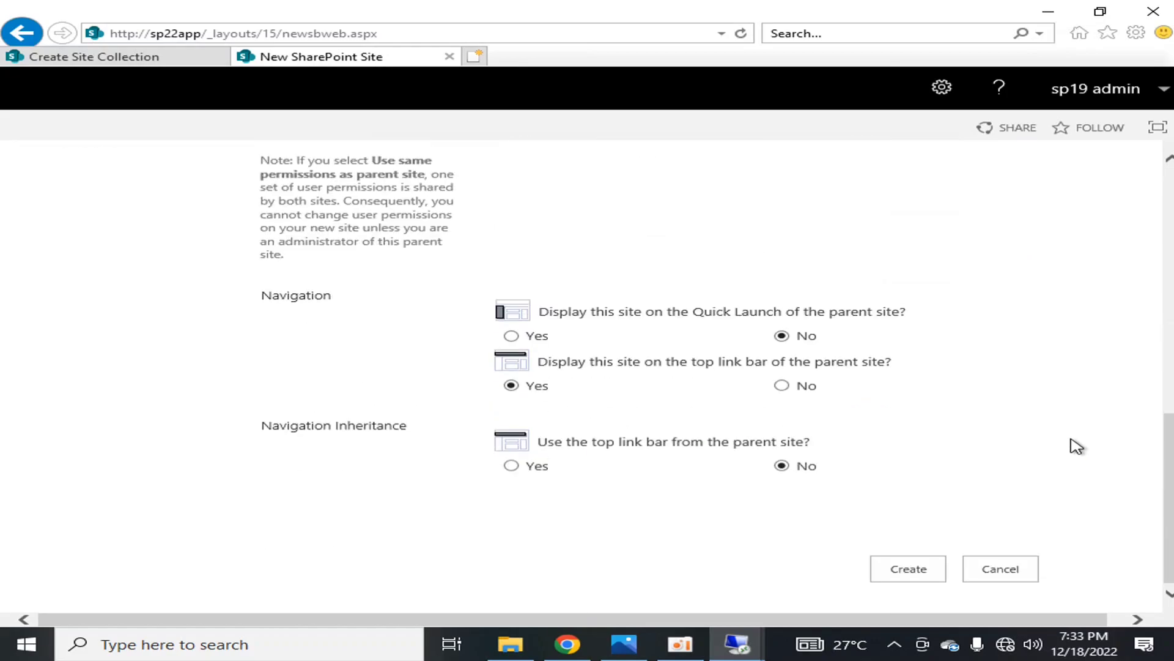
{"action": "scroll", "coordinate": [1077, 446], "scroll_direction": "up", "scroll_amount": 3}
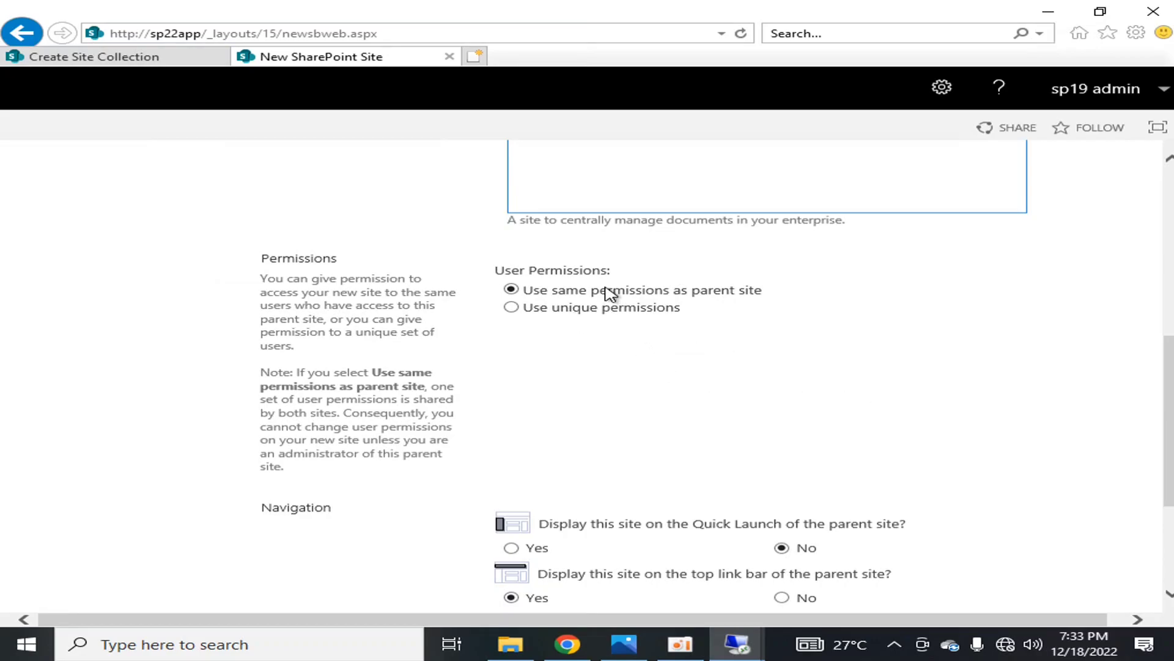
{"action": "scroll", "coordinate": [648, 422], "scroll_direction": "down", "scroll_amount": 3}
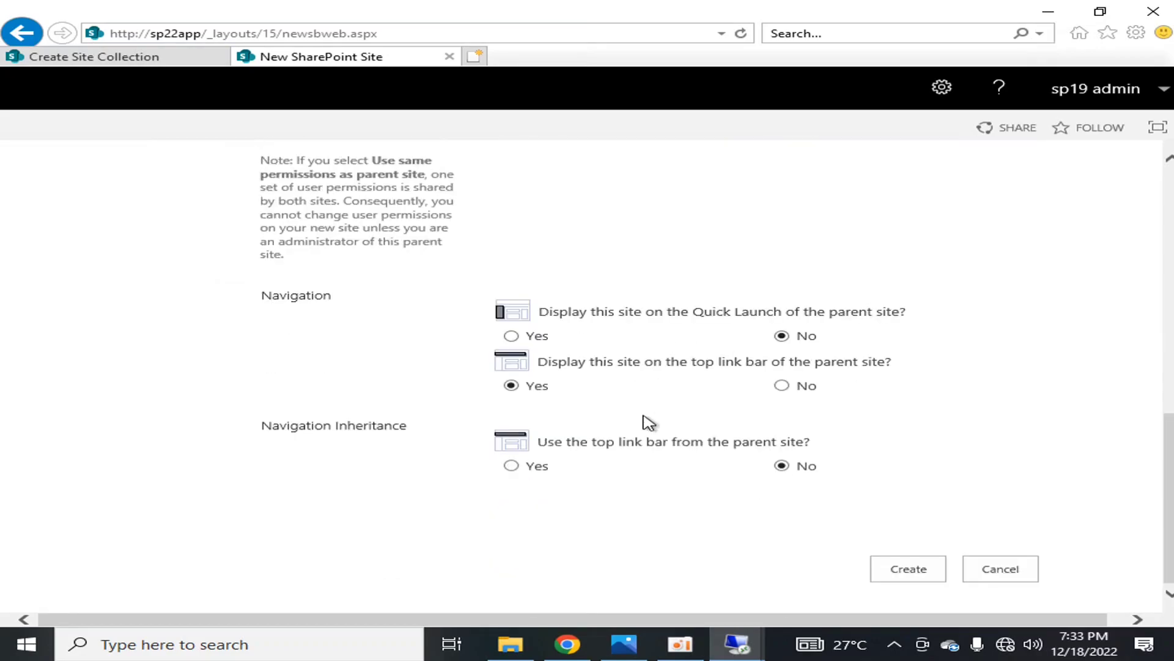
{"action": "left_click", "coordinate": [918, 575]}
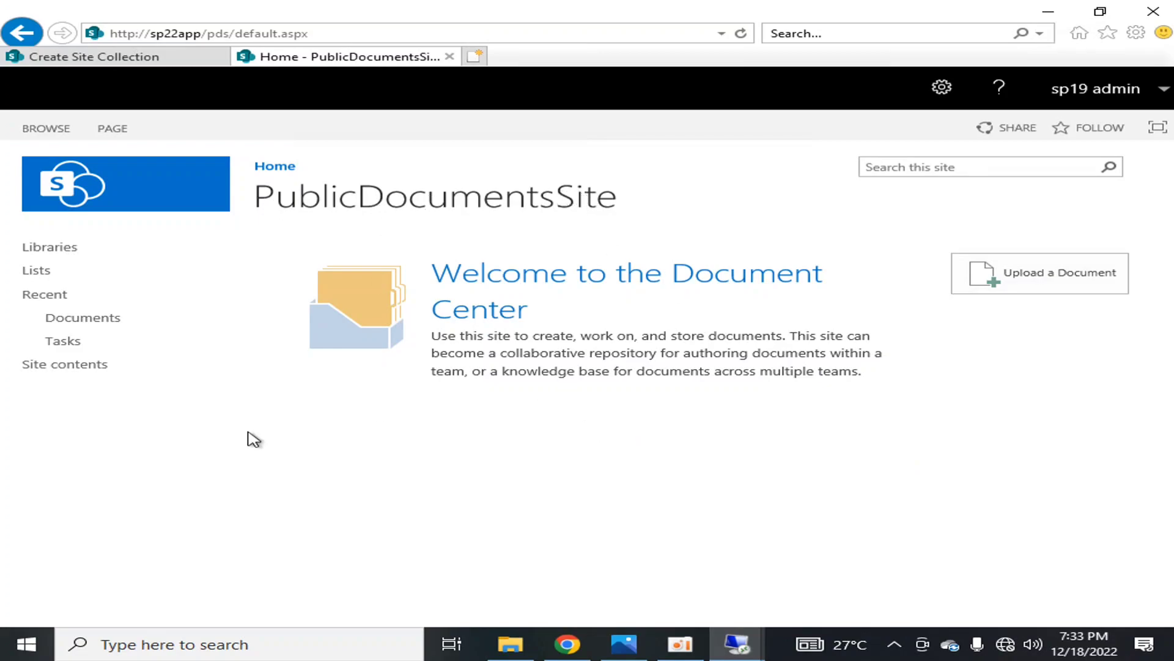
View the site contents of PublicDocumentsSite, return to its home page and select its web address
{"action": "left_click", "coordinate": [72, 367]}
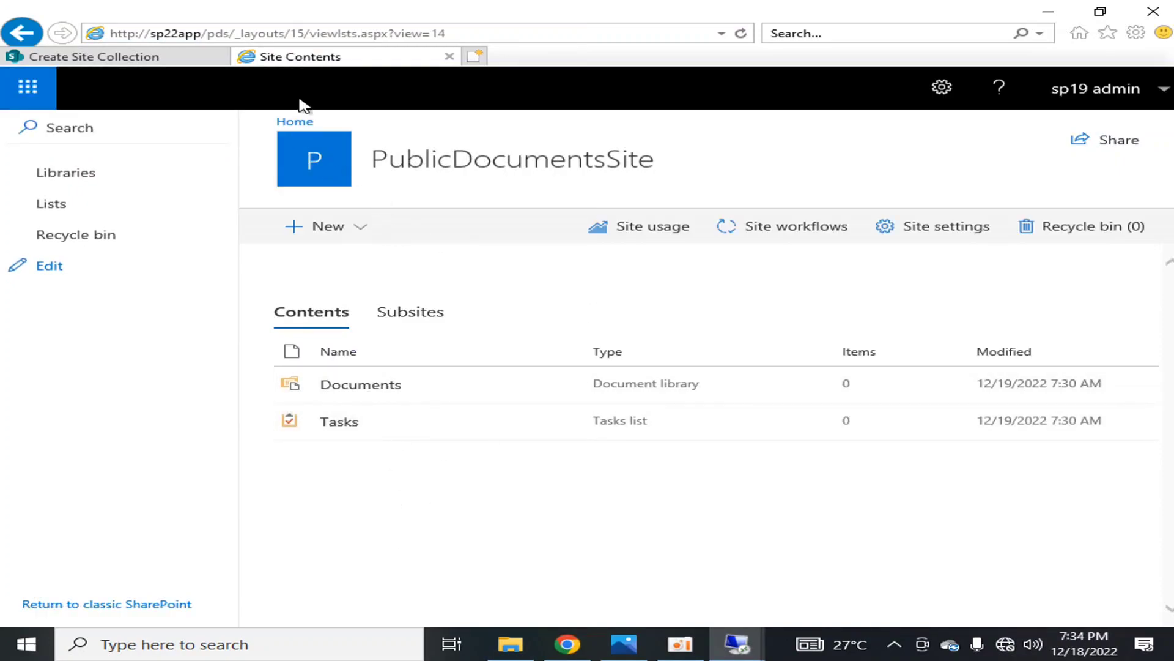
{"action": "left_click", "coordinate": [21, 32]}
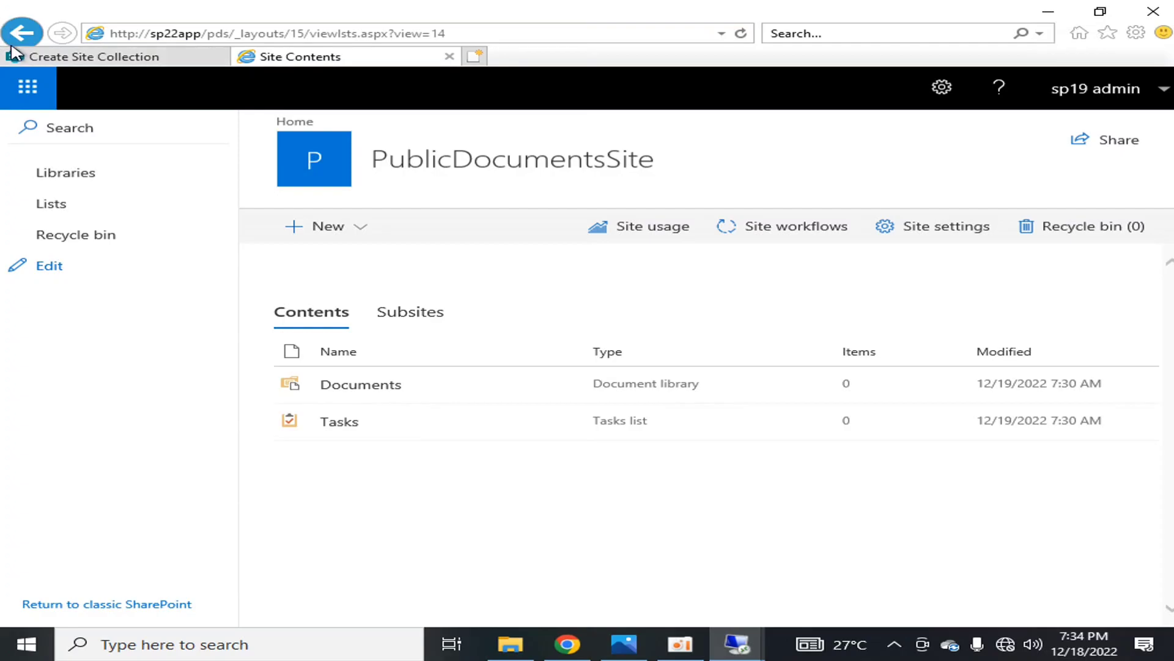
{"action": "left_click", "coordinate": [402, 29]}
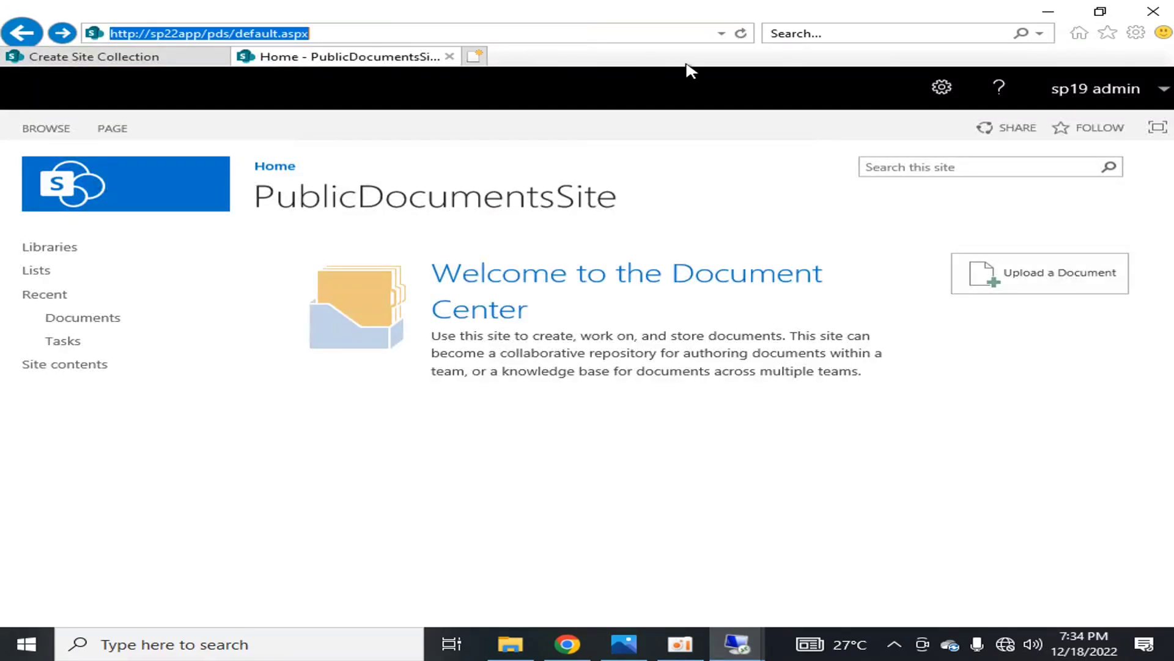
{"action": "mouse_move", "coordinate": [813, 4]}
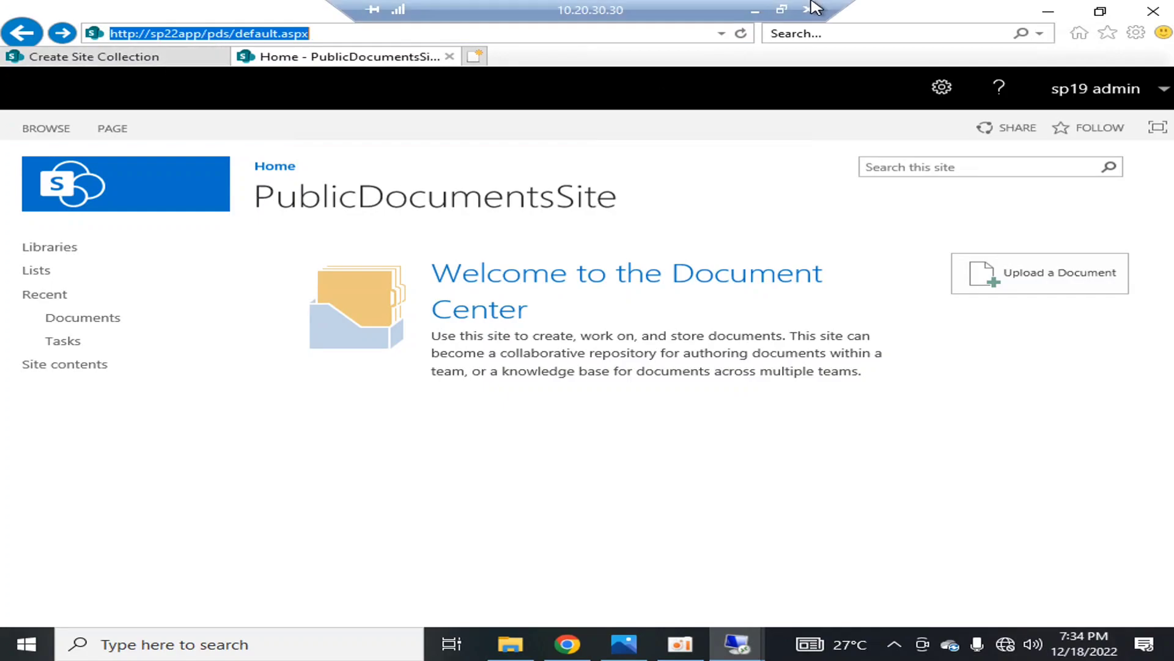
{"action": "left_click", "coordinate": [755, 9]}
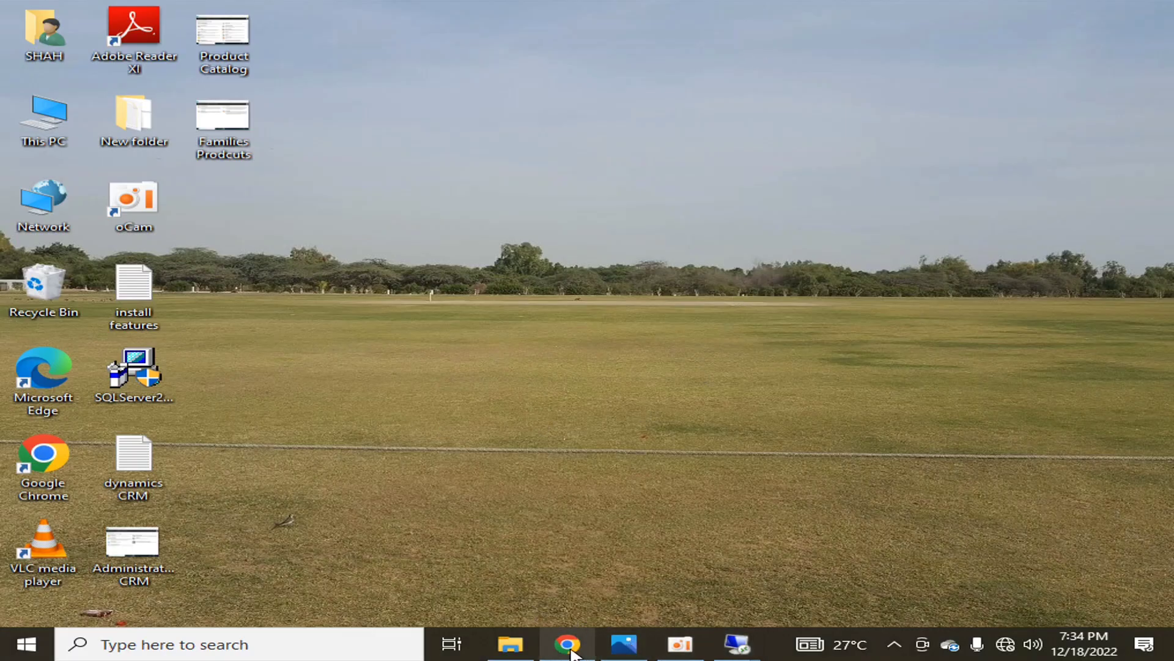
{"action": "mouse_move", "coordinate": [739, 654]}
{"action": "left_click", "coordinate": [666, 554]}
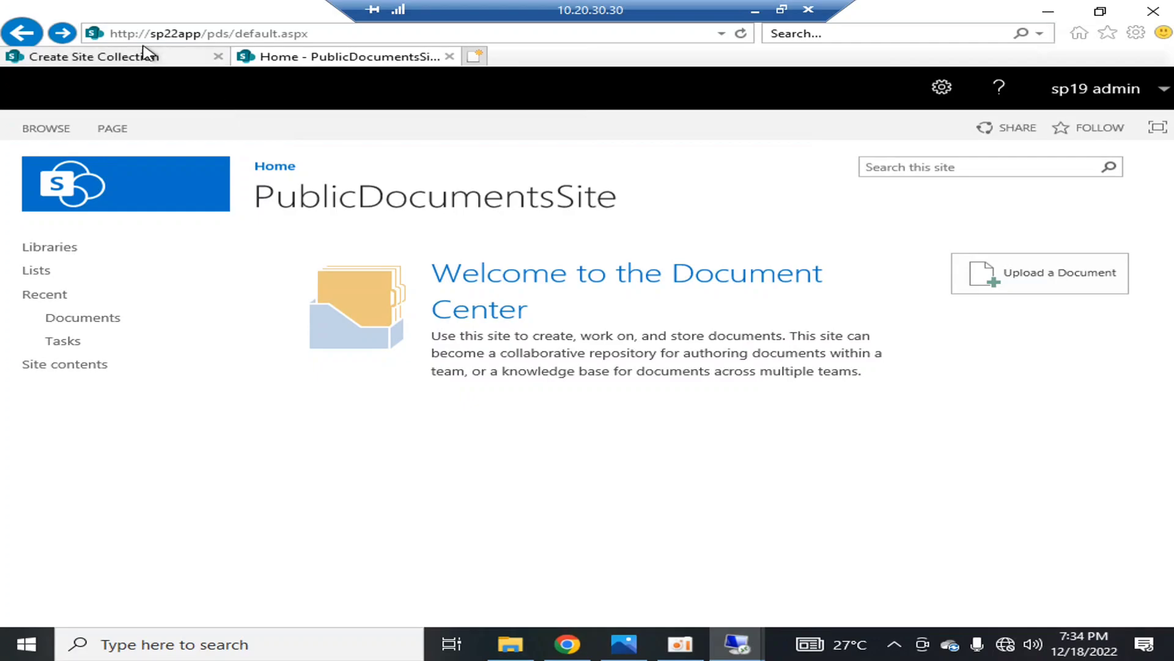
{"action": "left_click", "coordinate": [204, 34]}
{"action": "key", "text": "ctrl+c"}
{"action": "double_click", "coordinate": [217, 34]}
{"action": "left_click", "coordinate": [207, 34]}
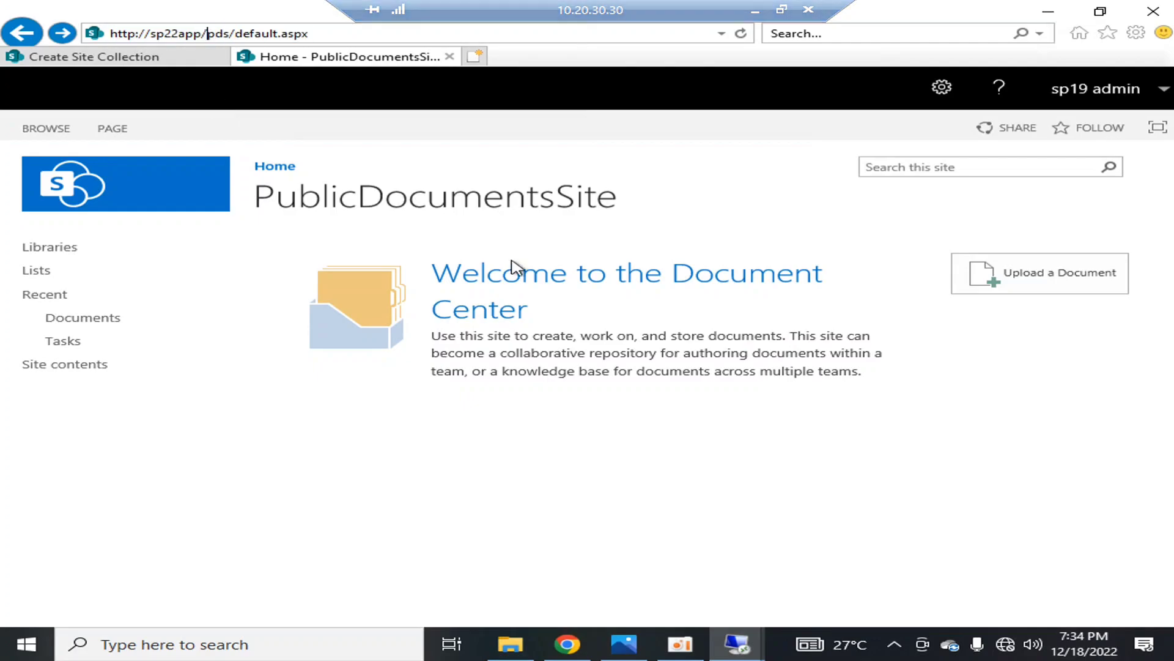
{"action": "key", "text": "shift+End"}
{"action": "key", "text": "Delete"}
{"action": "key", "text": "Return"}
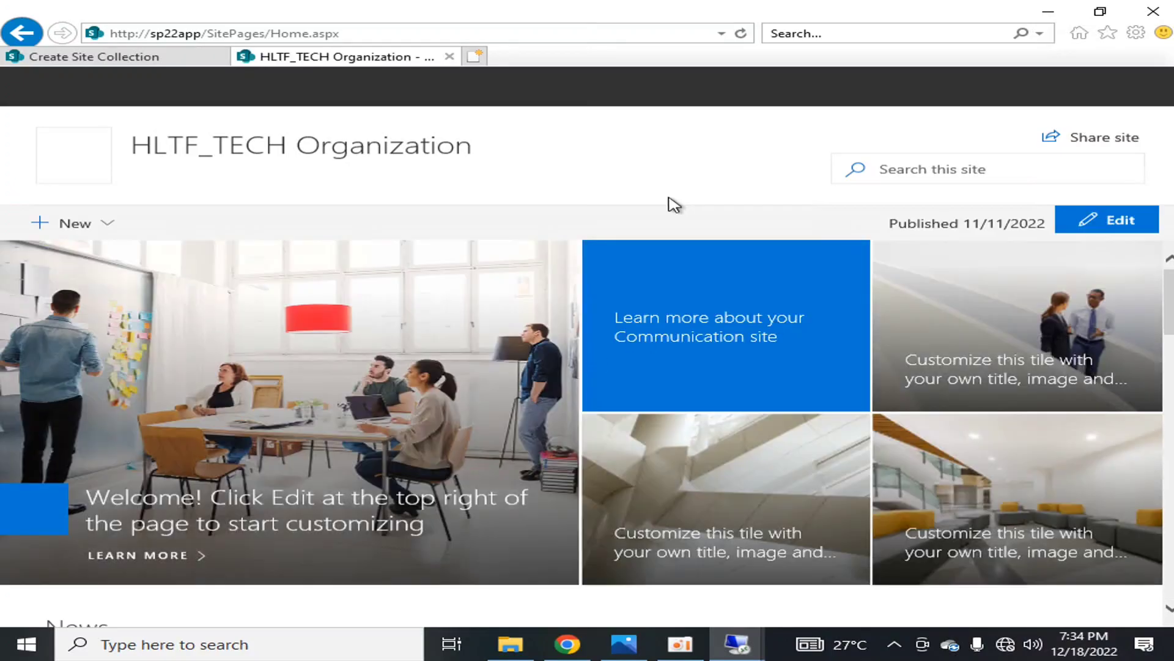
{"action": "left_click", "coordinate": [526, 176]}
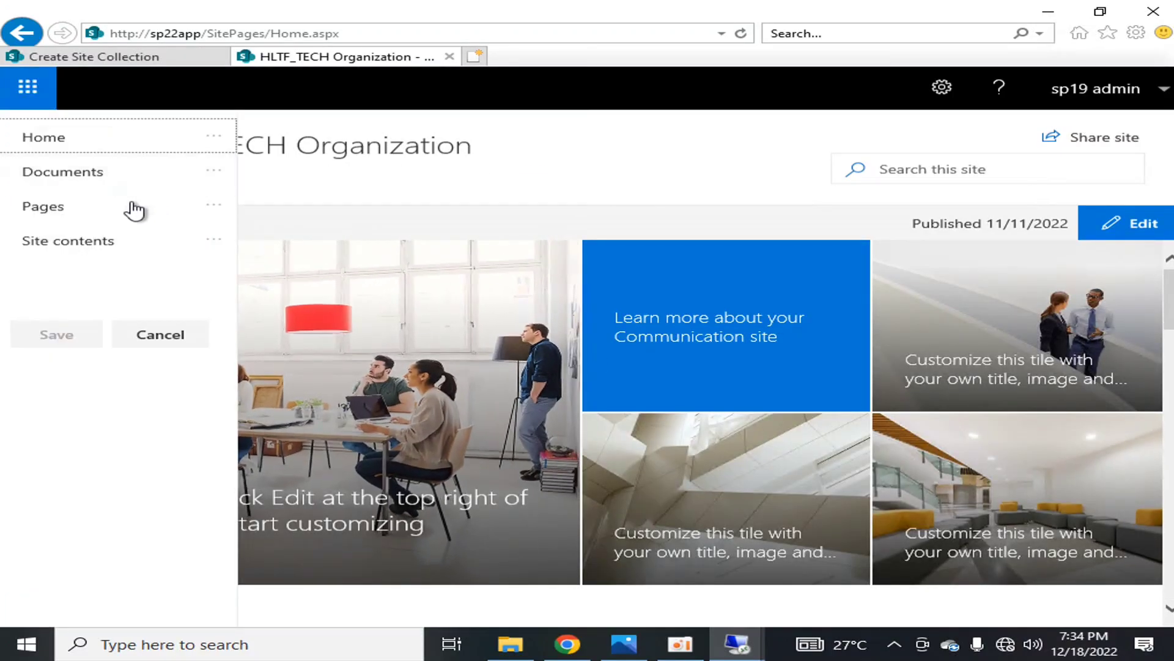
{"action": "left_click", "coordinate": [119, 154]}
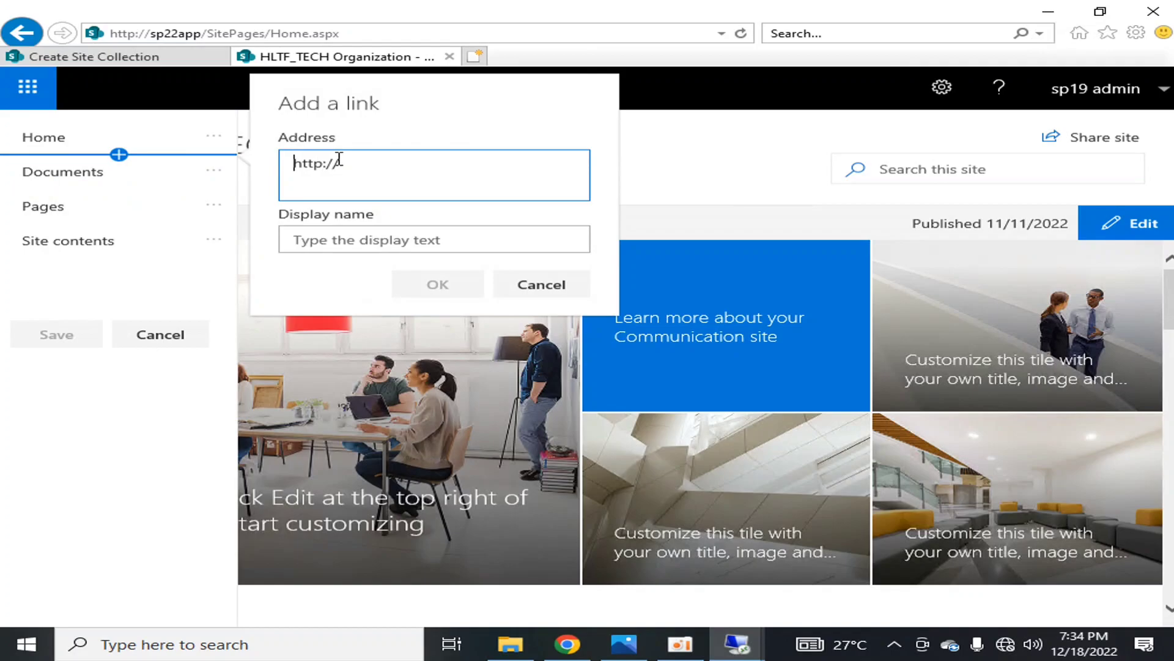
{"action": "key", "text": "ctrl+v"}
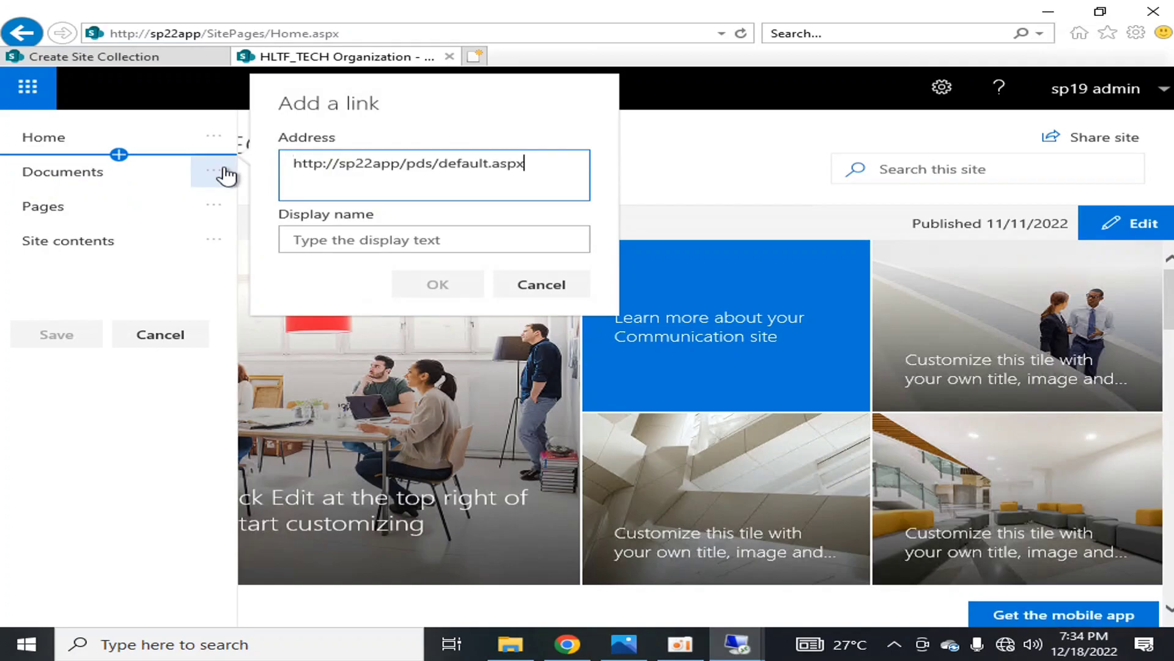
{"action": "key", "text": "Home"}
{"action": "key", "text": "Delete"}
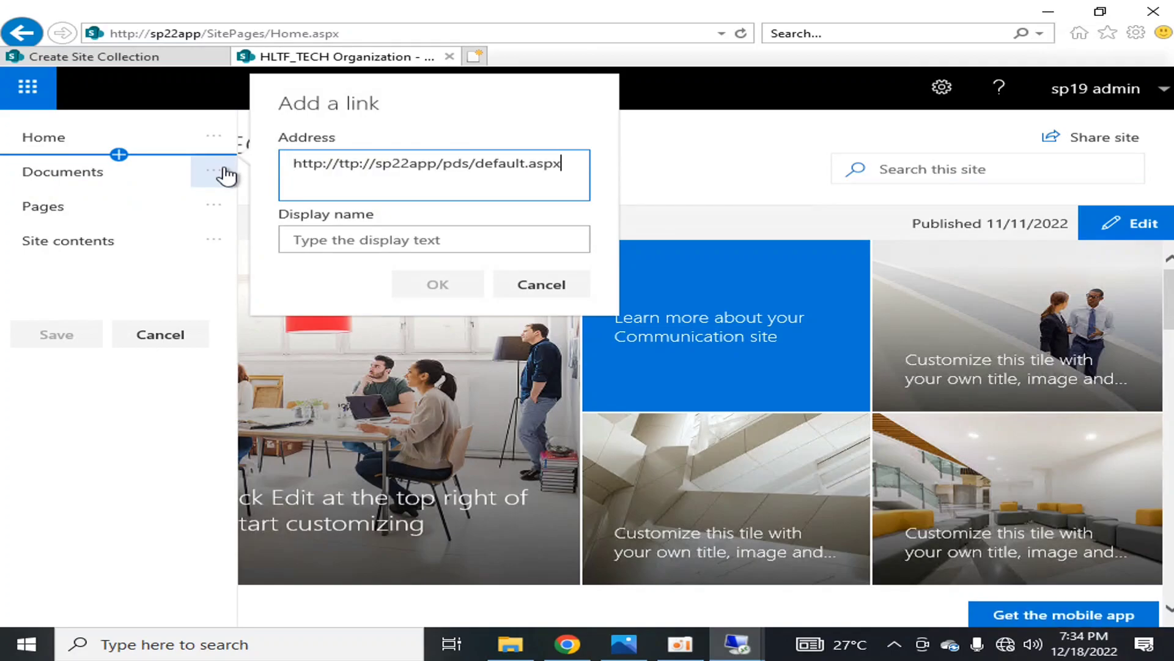
{"action": "key", "text": "Delete"}
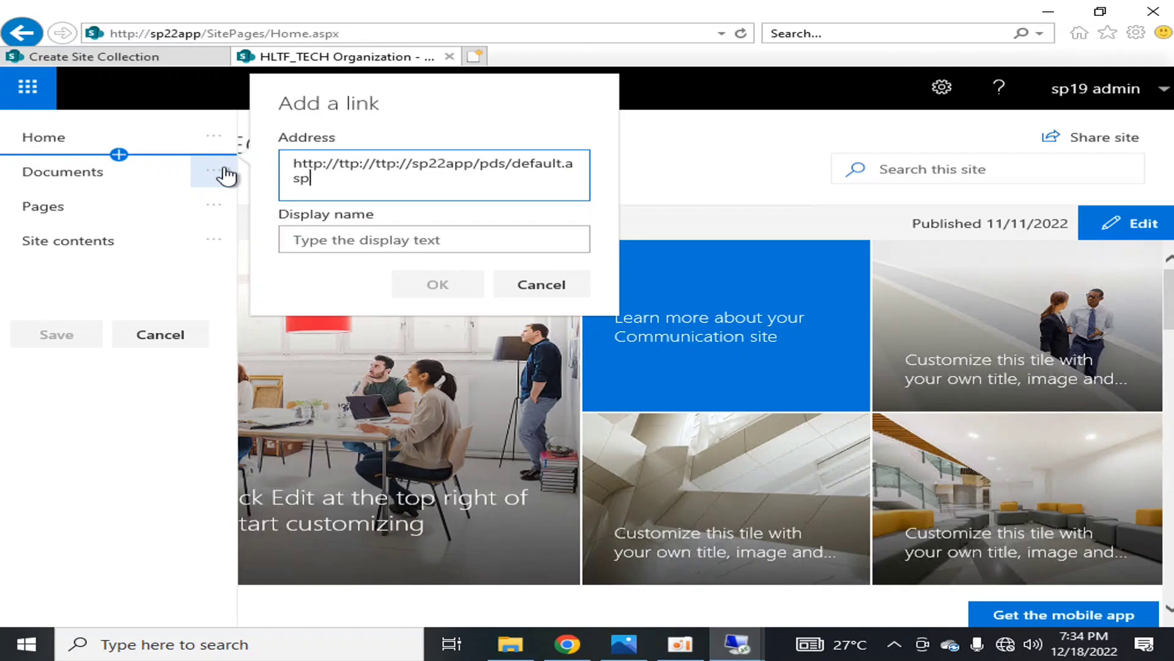
{"action": "key", "text": "ctrl+a"}
{"action": "key", "text": "BackSpace"}
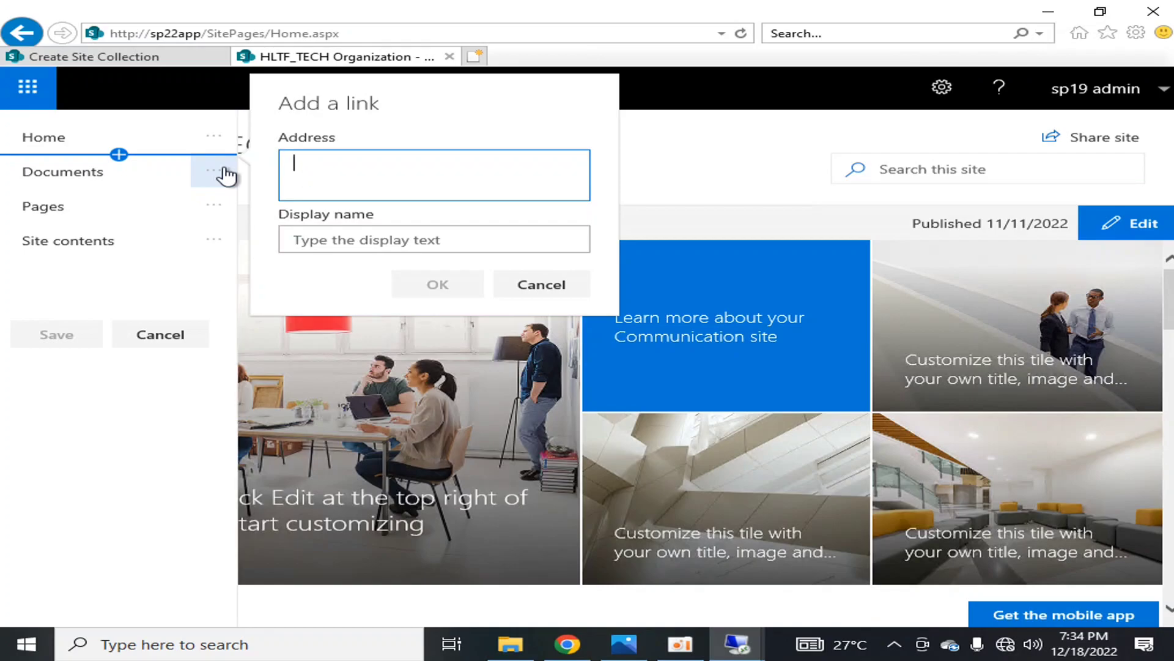
Set the new navigation link's address to the relative path /pds
{"action": "key", "text": "ctrl+v"}
{"action": "left_click", "coordinate": [433, 162]}
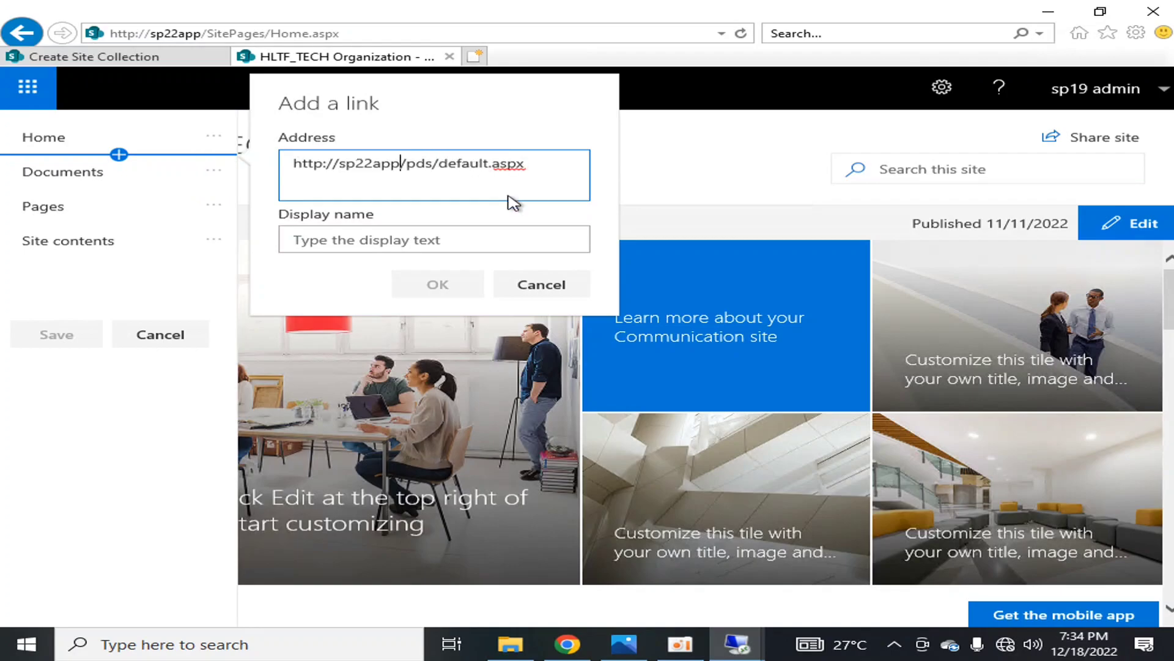
{"action": "key", "text": "shift+Home"}
{"action": "key", "text": "BackSpace"}
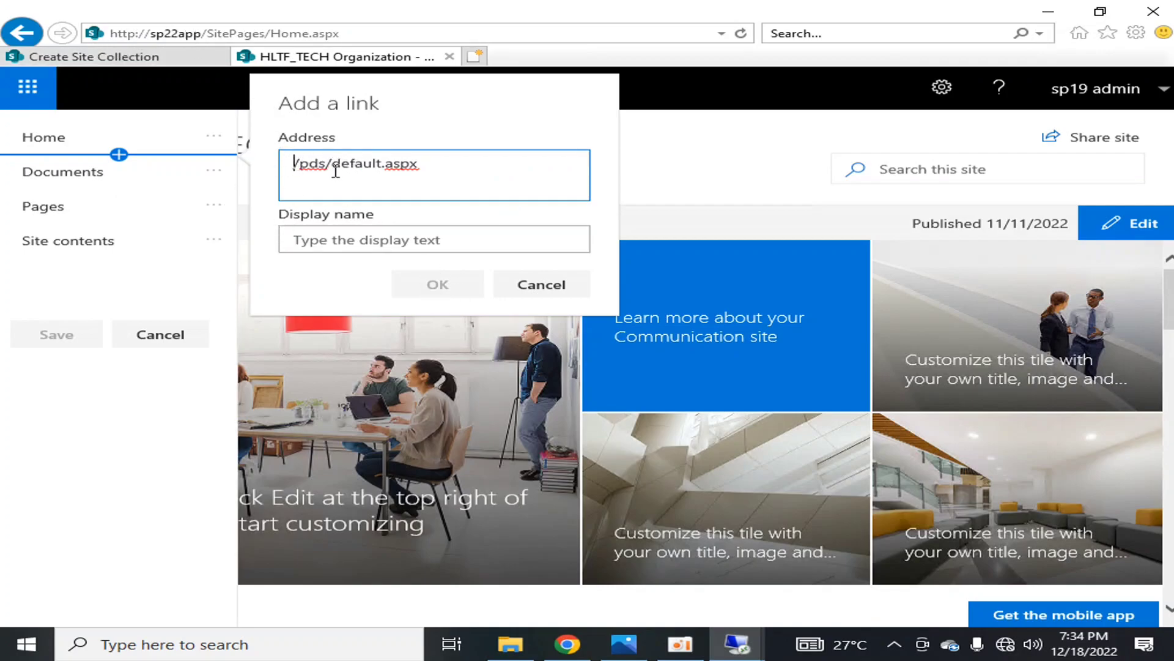
{"action": "left_click_drag", "start_coordinate": [326, 163], "coordinate": [469, 158]}
{"action": "key", "text": "BackSpace"}
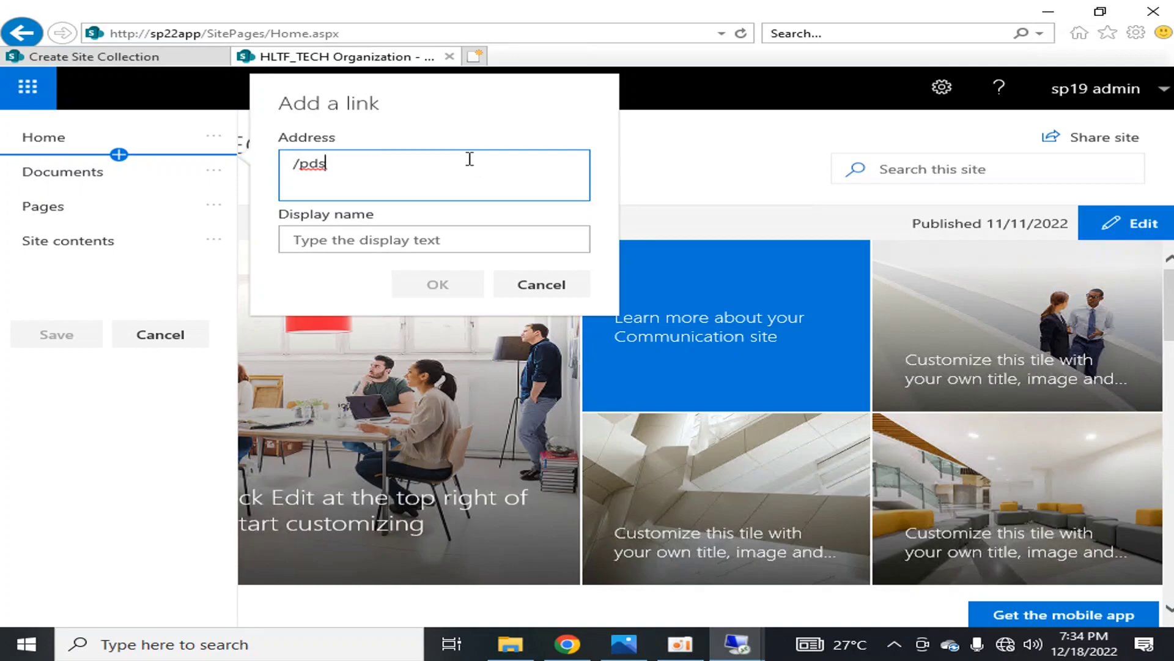
Give the new link the display name PublicDocsSite, add it and save the site navigation
{"action": "left_click", "coordinate": [439, 238]}
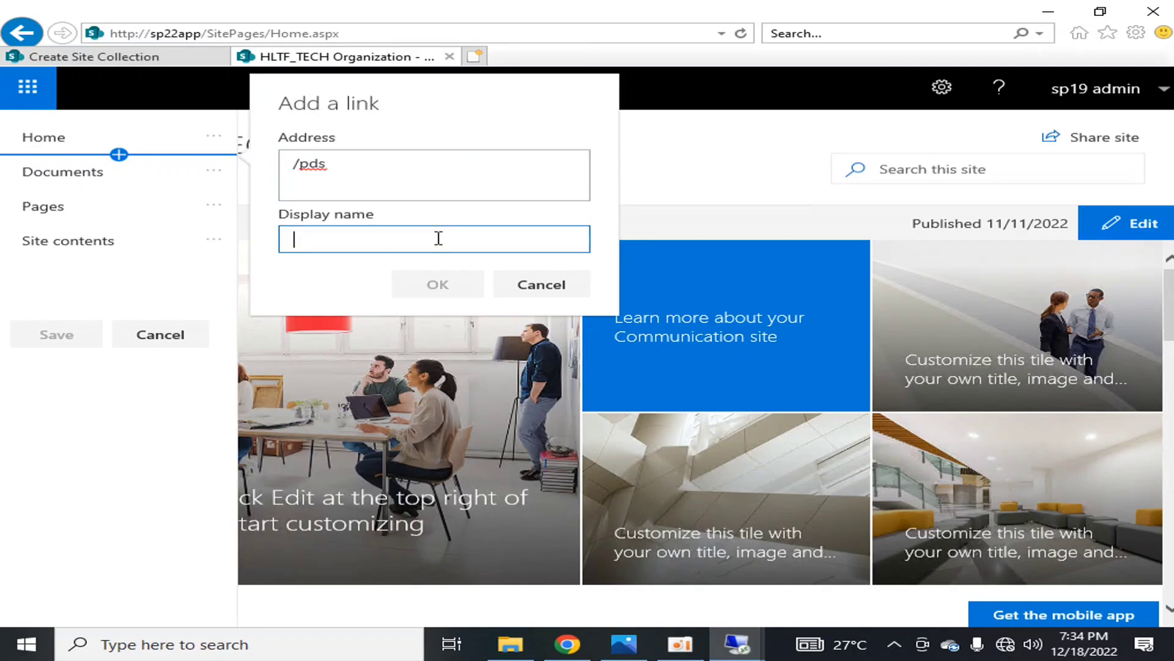
{"action": "type", "text": "PublicDocsSite"}
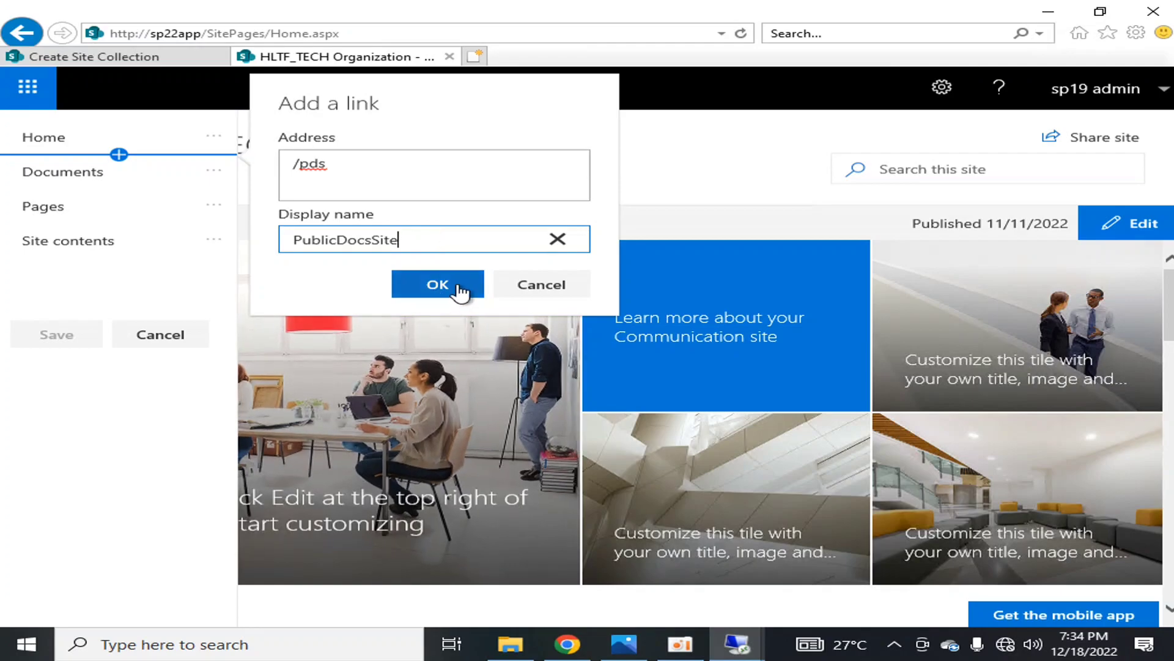
{"action": "left_click", "coordinate": [438, 284]}
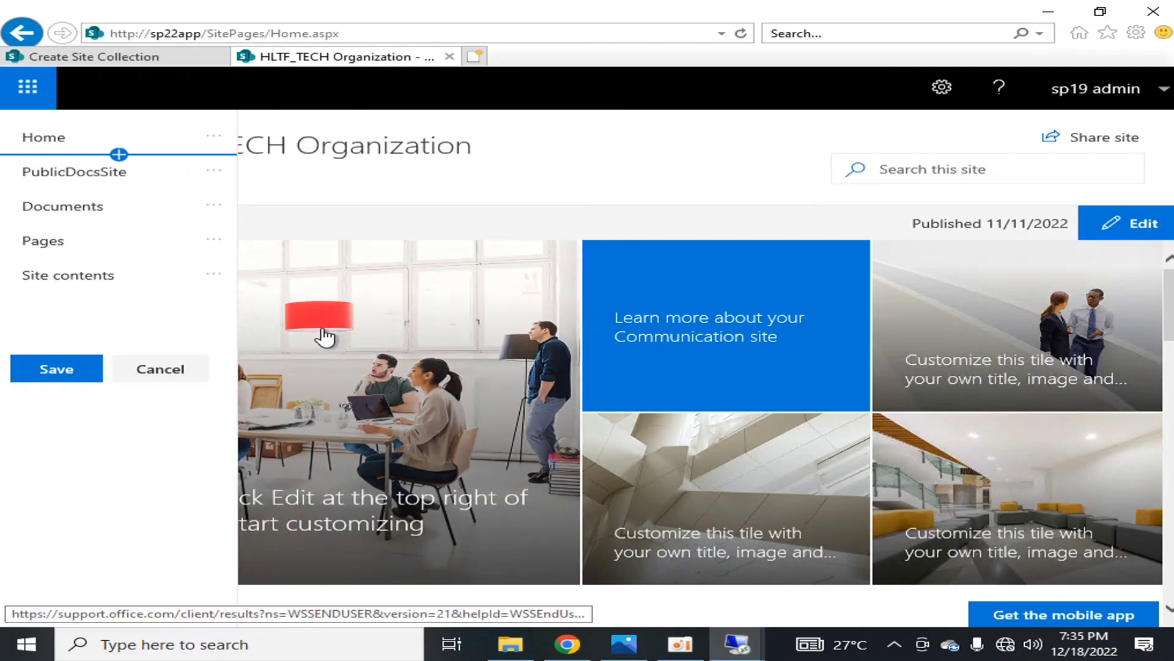
{"action": "left_click", "coordinate": [55, 367]}
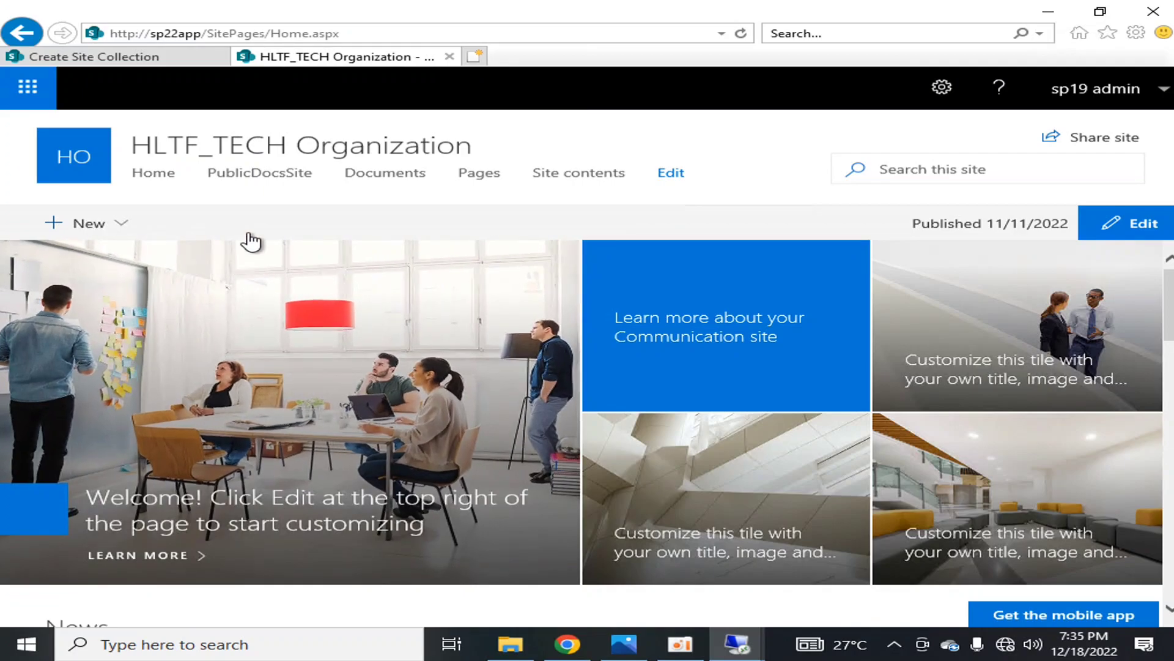
Test the PublicDocsSite link, and return to the parent site's home page through the base web address
{"action": "left_click", "coordinate": [262, 173]}
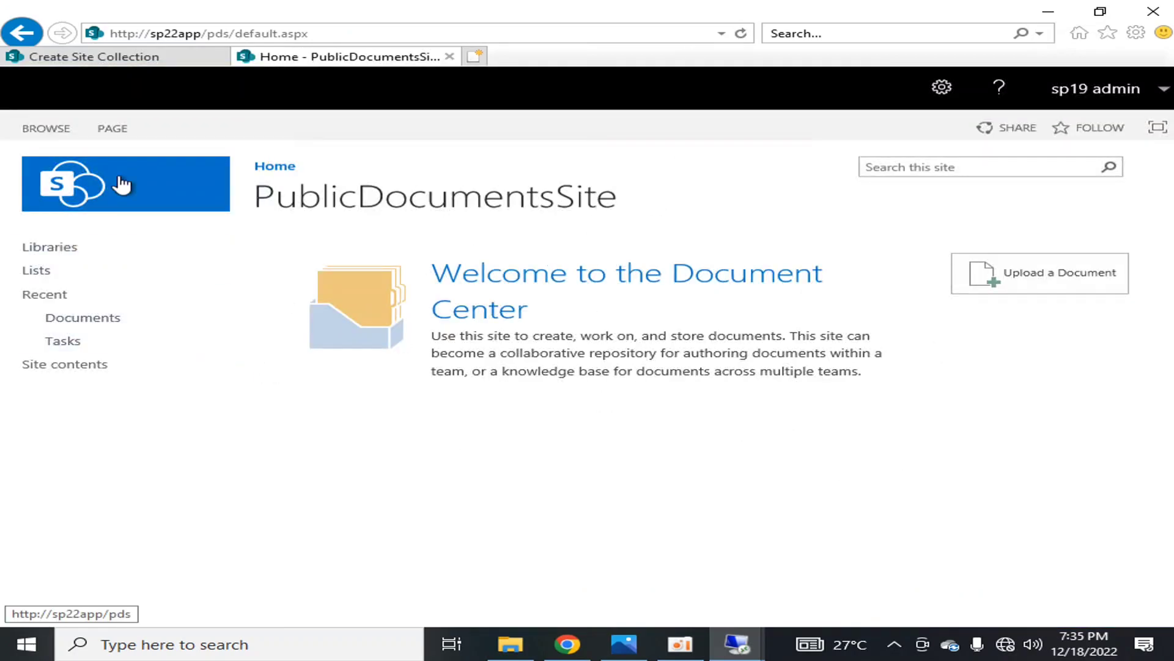
{"action": "left_click", "coordinate": [274, 167]}
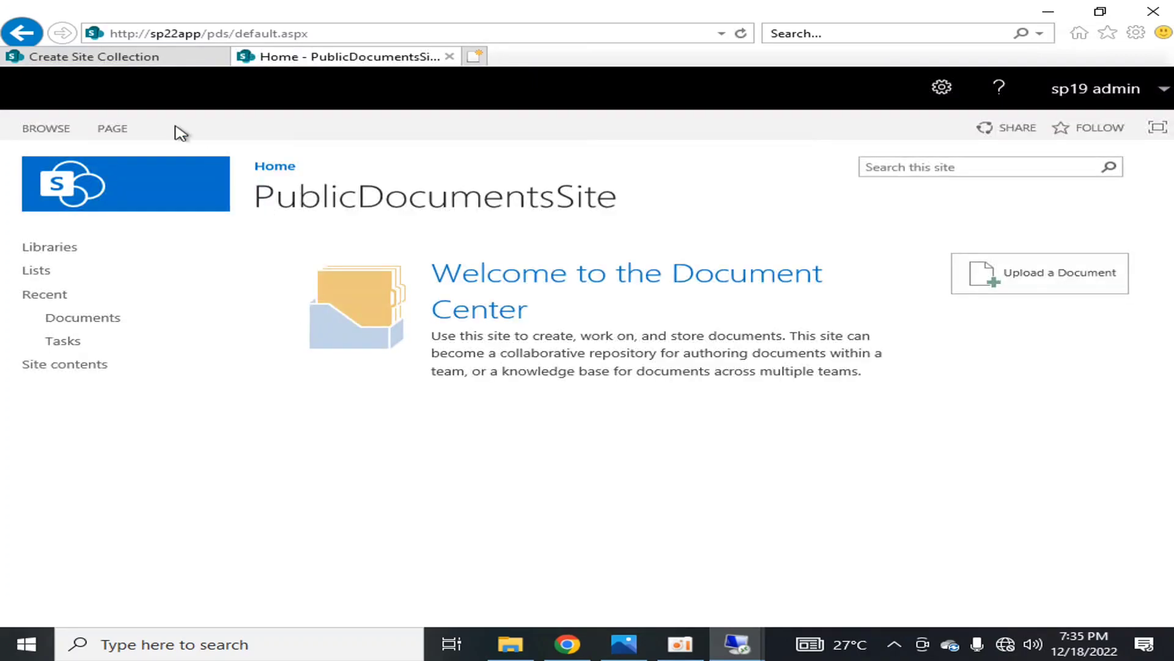
{"action": "left_click", "coordinate": [218, 31]}
{"action": "left_click_drag", "start_coordinate": [211, 30], "coordinate": [479, 31]}
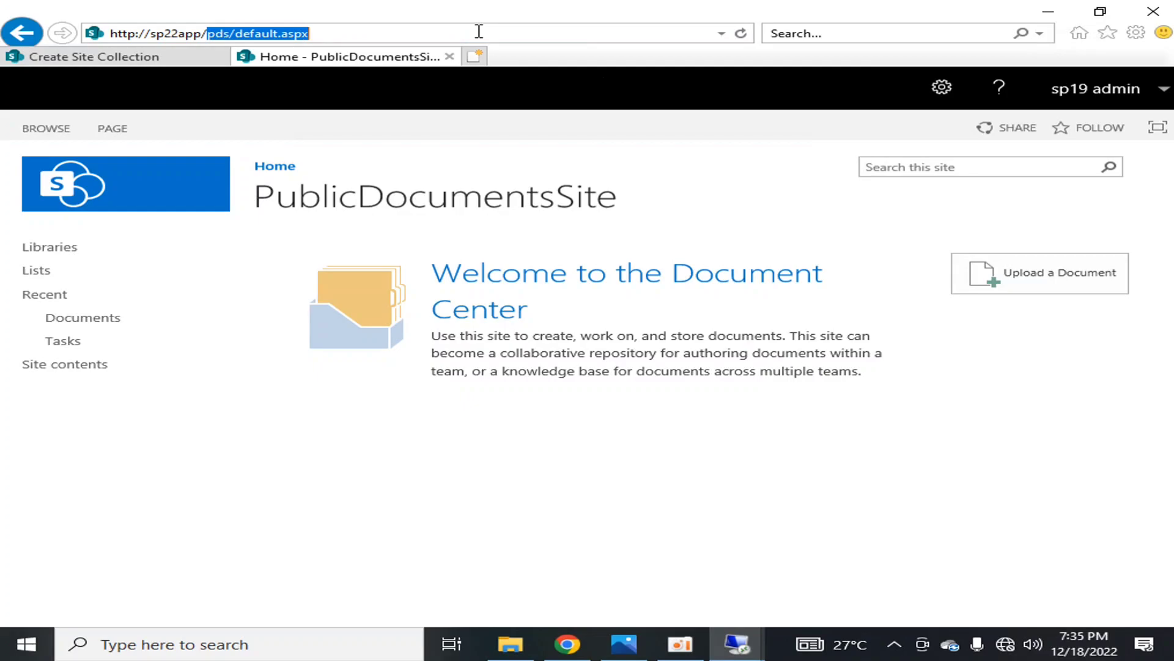
{"action": "key", "text": "BackSpace"}
{"action": "key", "text": "Return"}
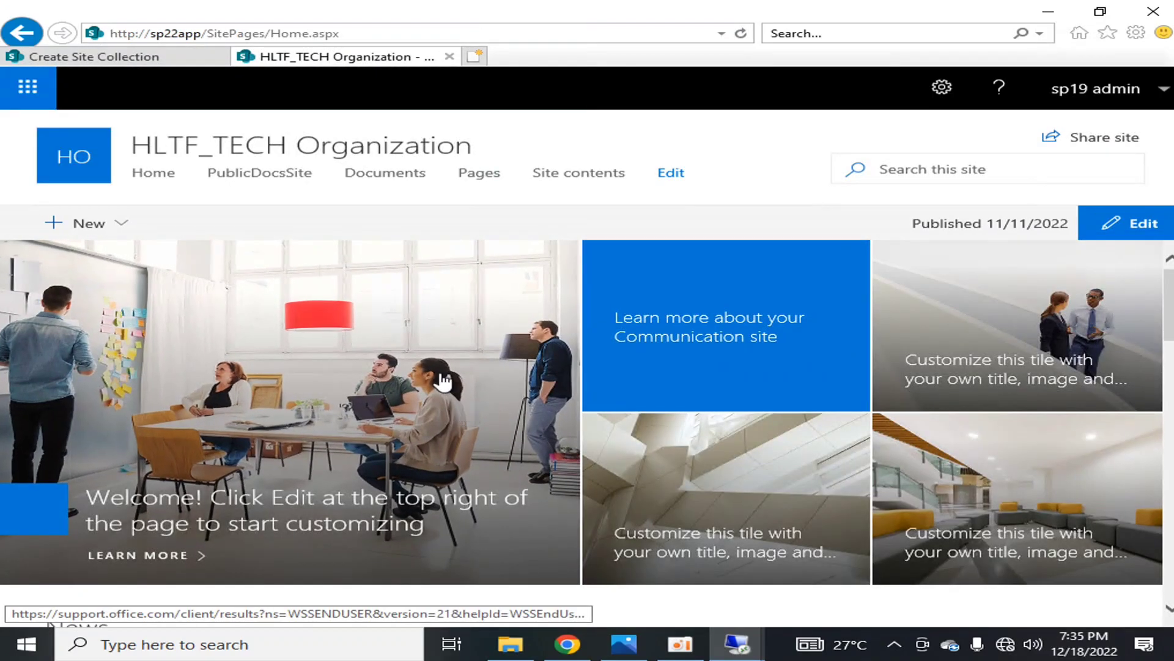
Compare the parent site and its PublicDocsSite subsite with the site collection hierarchy diagram in images (5).png
{"action": "left_click", "coordinate": [766, 10]}
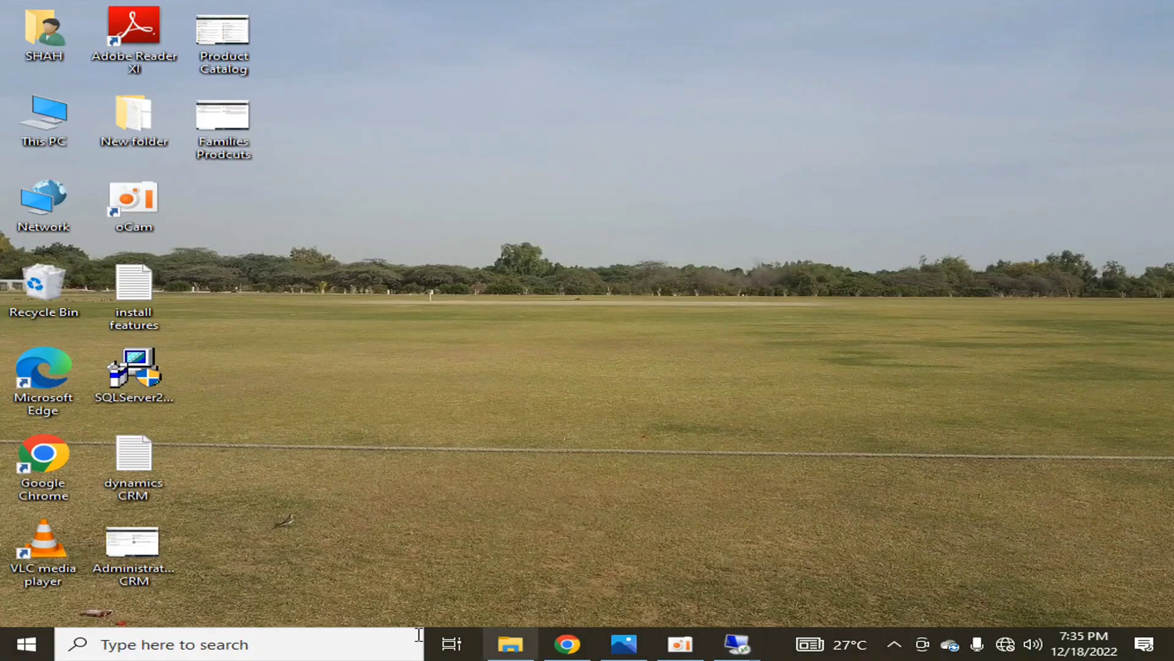
{"action": "left_click", "coordinate": [636, 642]}
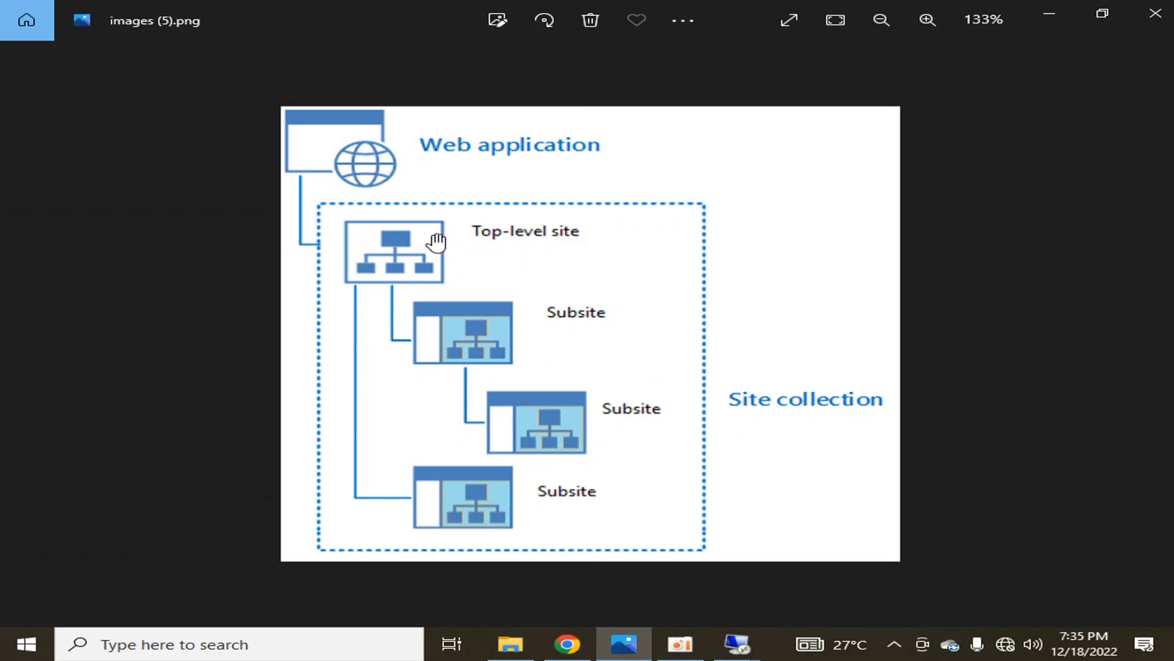
{"action": "mouse_move", "coordinate": [737, 644]}
{"action": "left_click", "coordinate": [681, 587]}
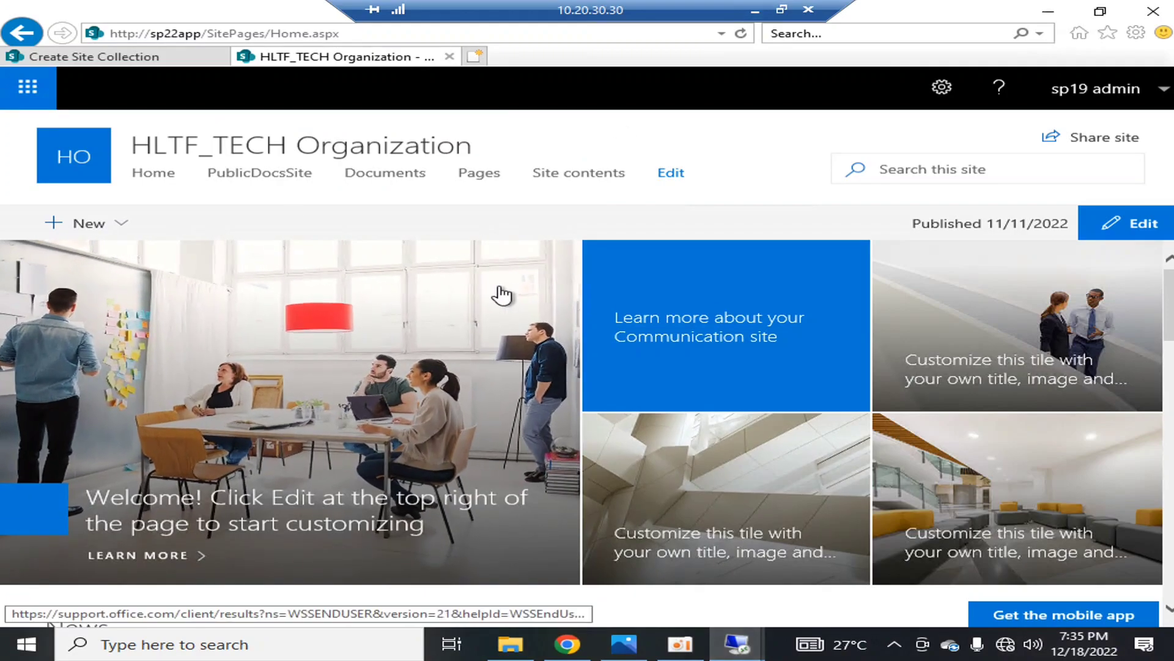
{"action": "left_click", "coordinate": [231, 177]}
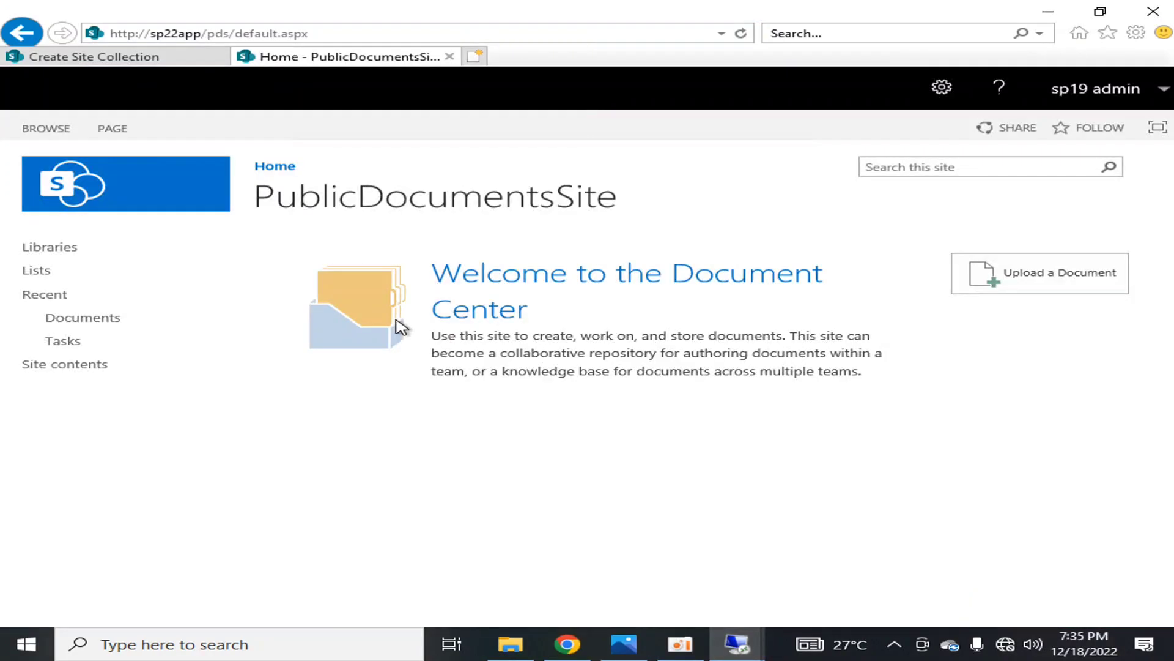
{"action": "left_click", "coordinate": [24, 32]}
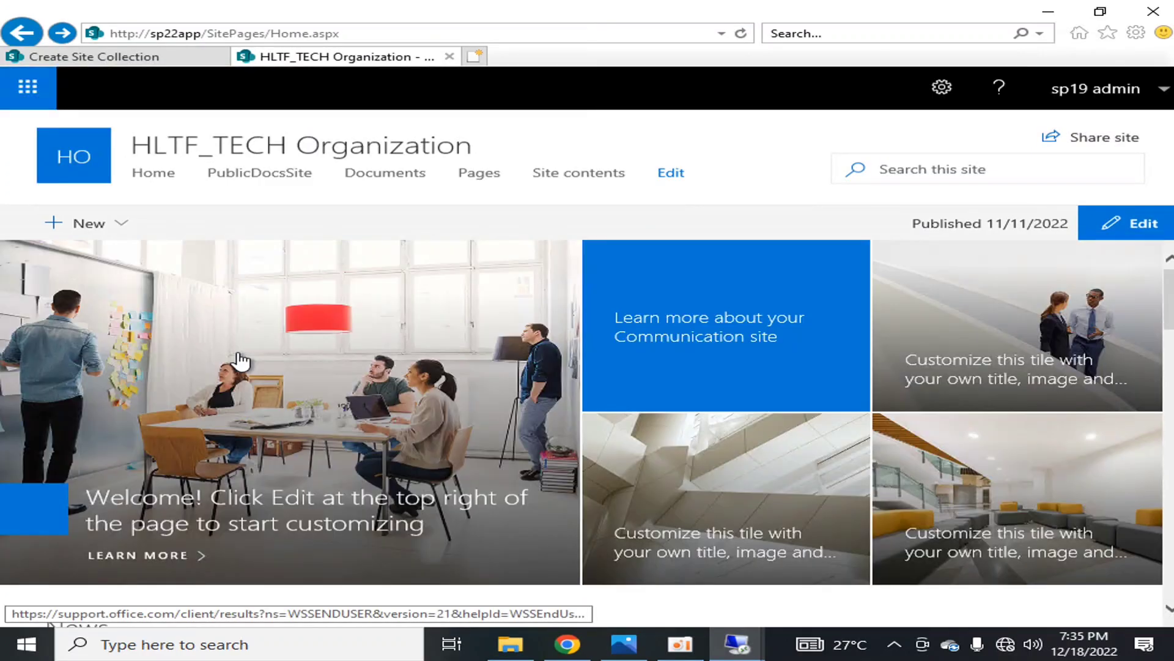
{"action": "left_click", "coordinate": [630, 645]}
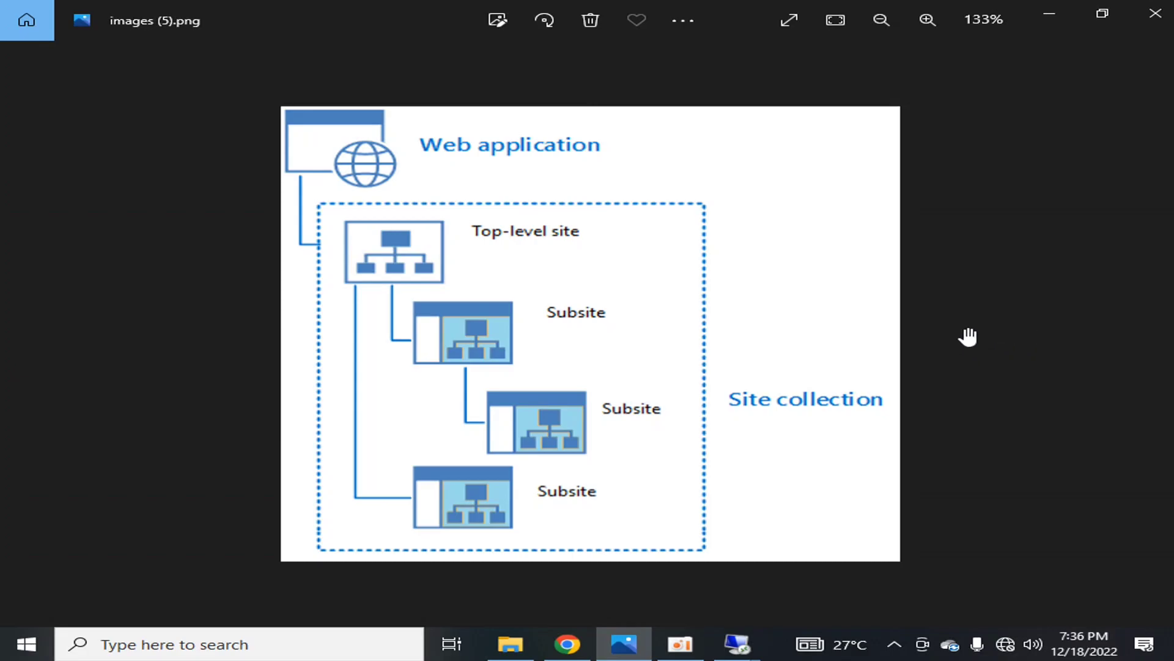
{"action": "mouse_move", "coordinate": [737, 643]}
{"action": "left_click", "coordinate": [596, 573]}
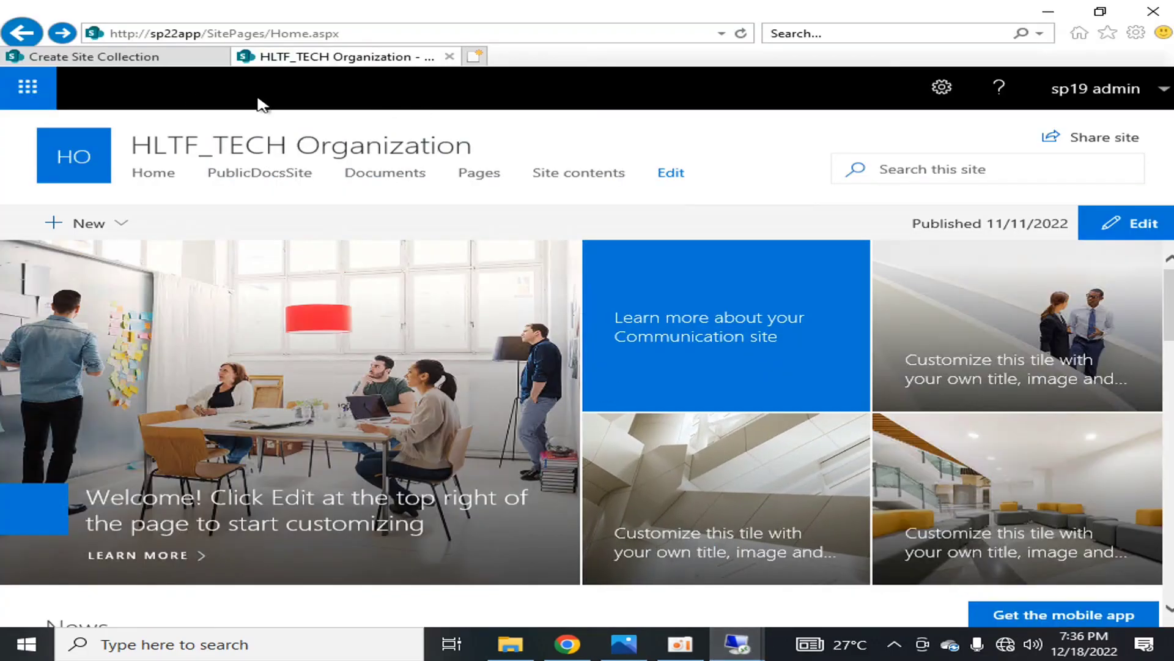
{"action": "left_click", "coordinate": [145, 61]}
{"action": "scroll", "coordinate": [428, 483], "scroll_direction": "up", "scroll_amount": 5}
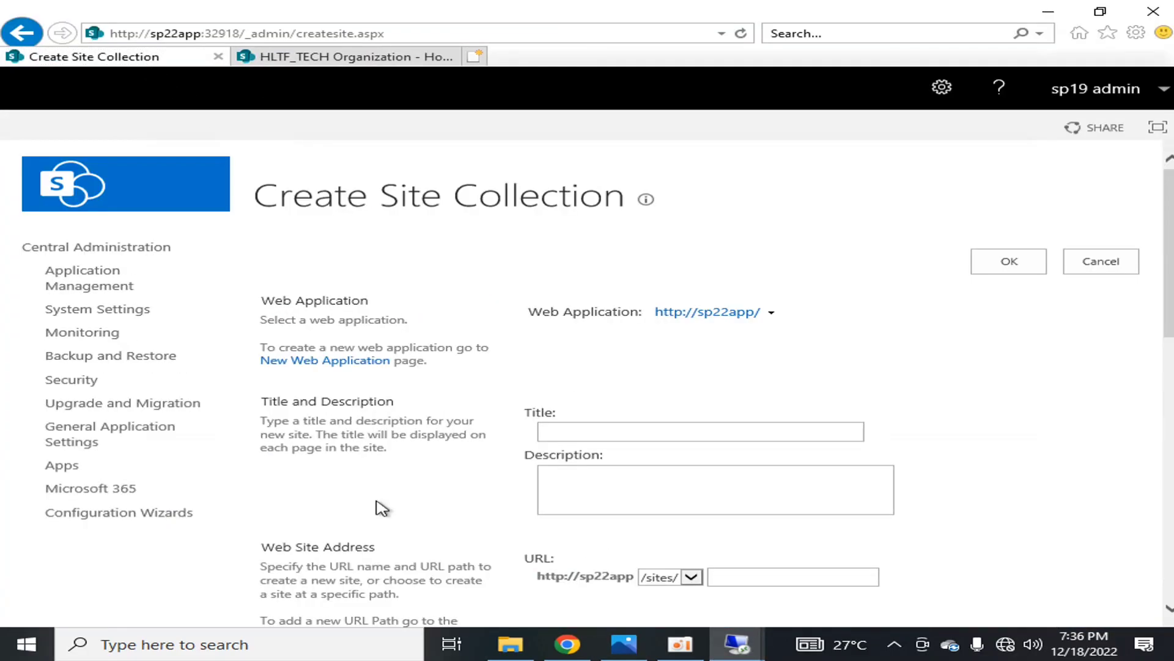
{"action": "left_click", "coordinate": [79, 247]}
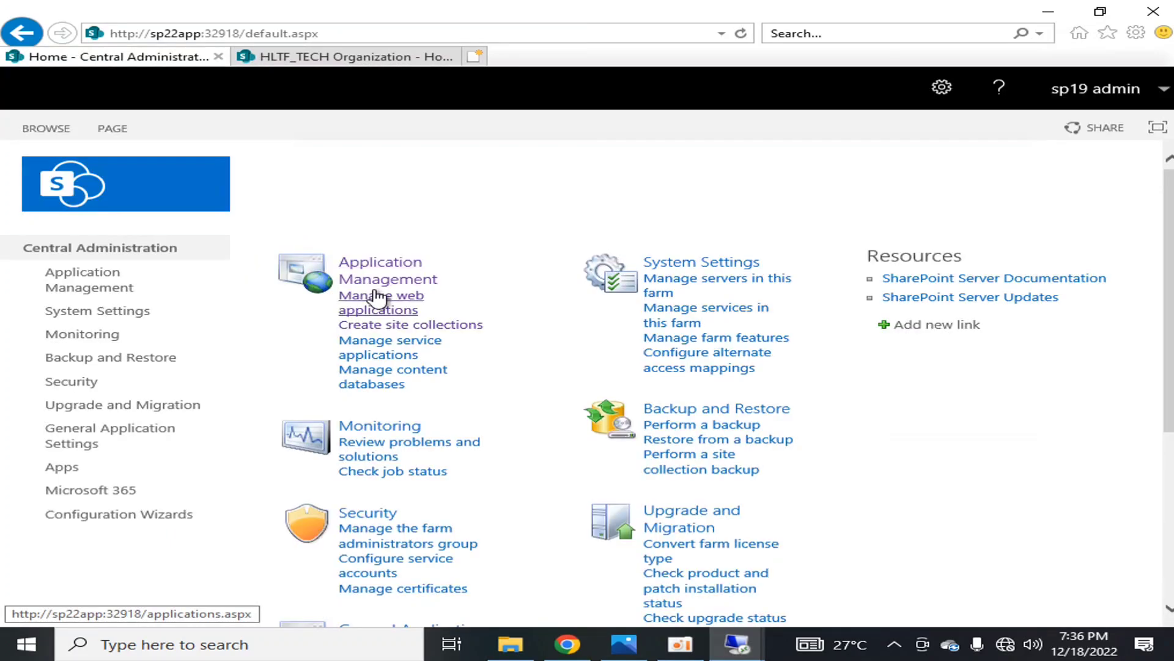
{"action": "left_click", "coordinate": [383, 385]}
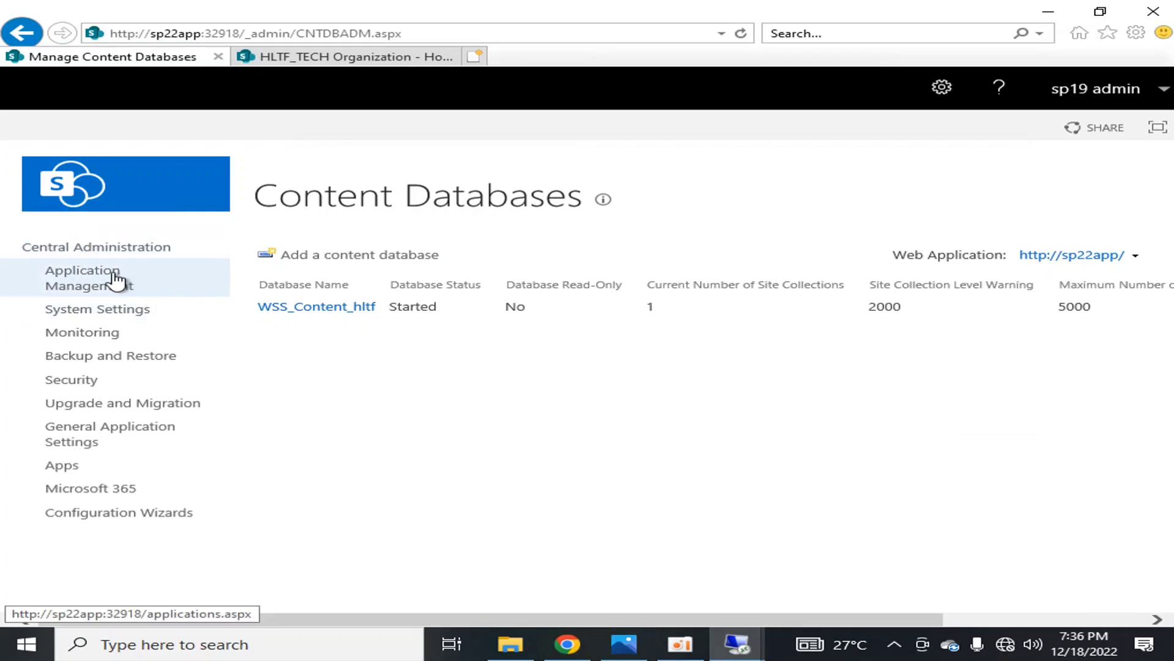
View all site collections, examine the root site collection's details and database name, and return to Application Management
{"action": "left_click", "coordinate": [89, 278]}
{"action": "left_click", "coordinate": [428, 369]}
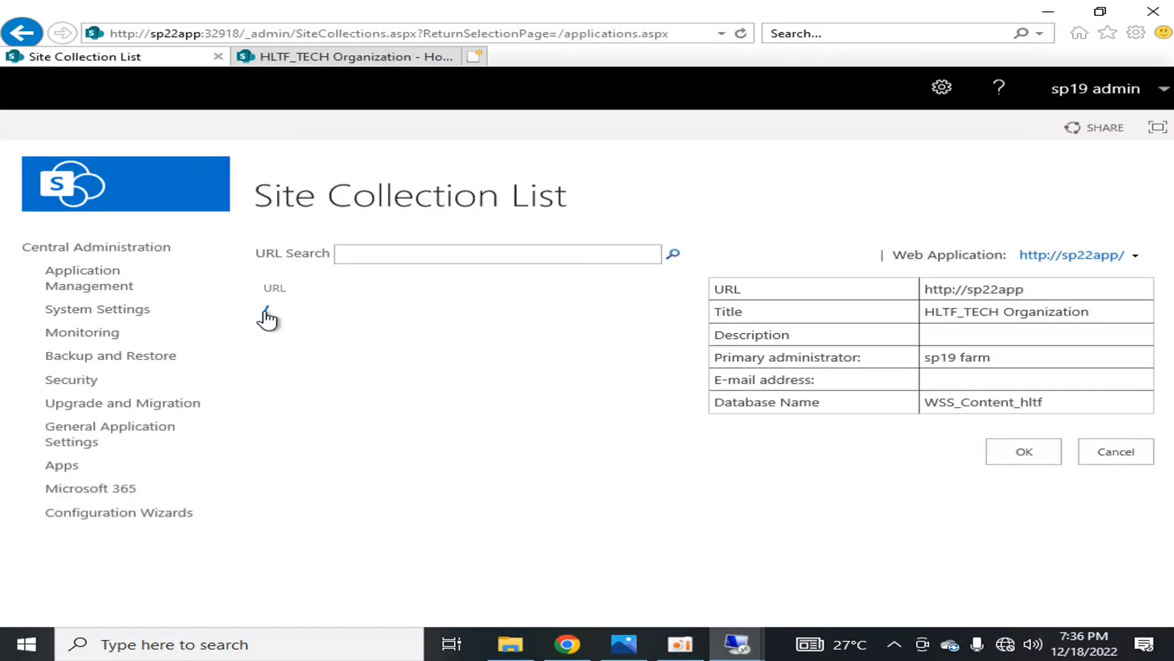
{"action": "left_click", "coordinate": [264, 311]}
{"action": "left_click_drag", "start_coordinate": [1068, 410], "coordinate": [923, 402]}
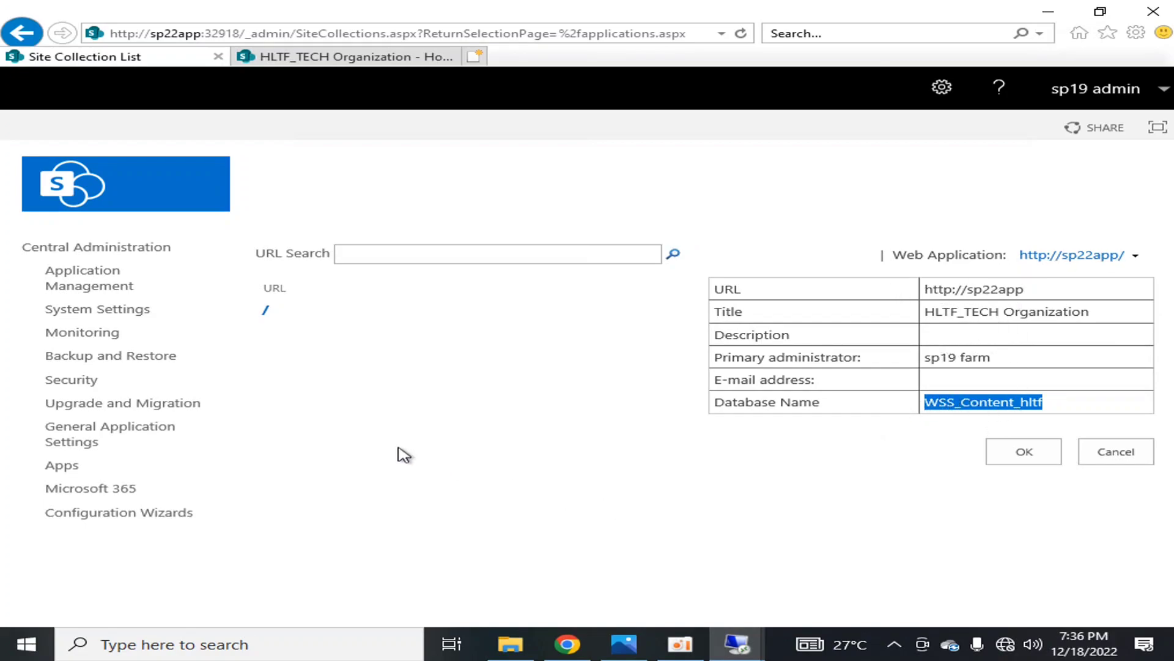
{"action": "left_click", "coordinate": [1048, 406]}
{"action": "left_click_drag", "start_coordinate": [1057, 407], "coordinate": [930, 401]}
{"action": "left_click", "coordinate": [907, 483]}
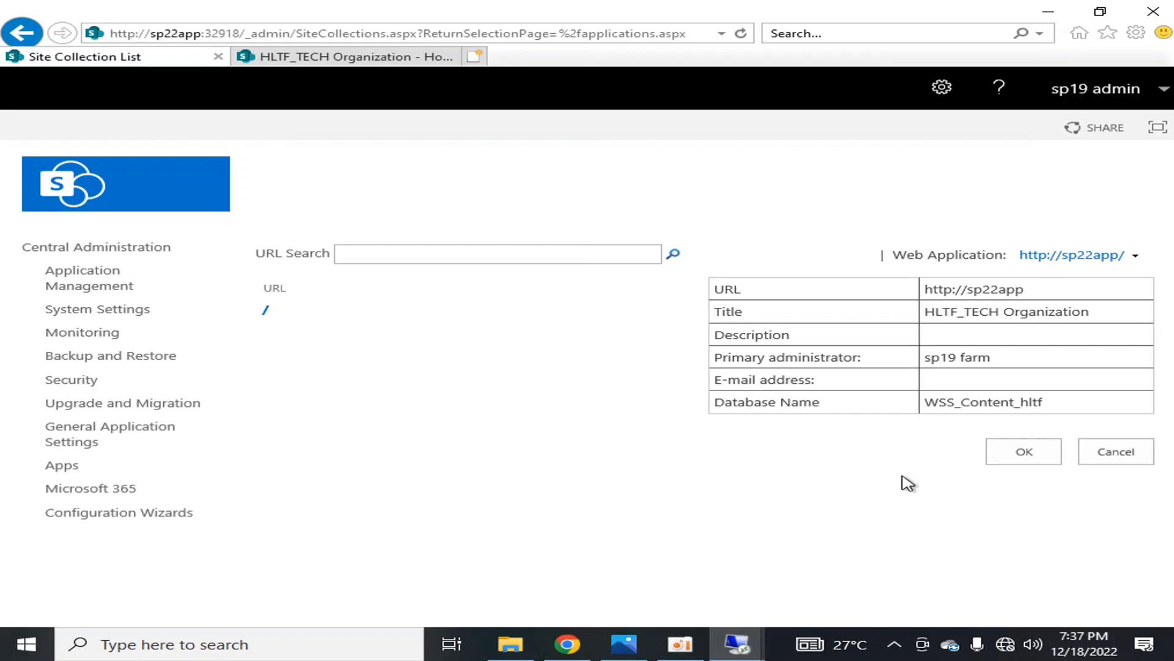
{"action": "left_click", "coordinate": [1030, 460]}
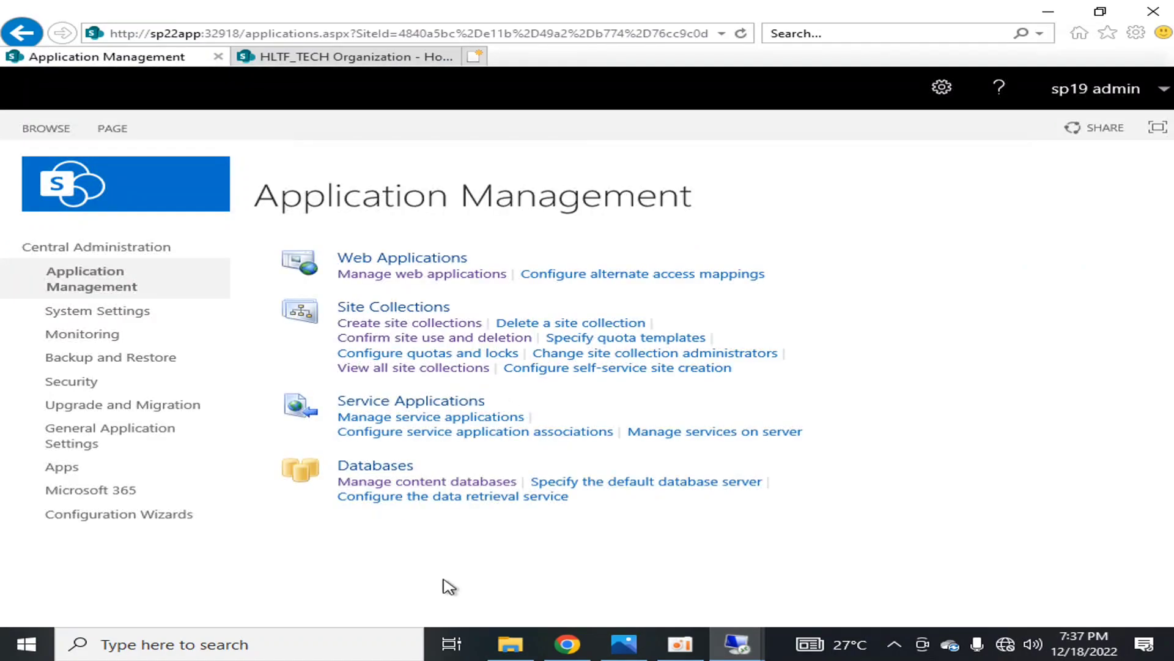
Open the site collection creation form and review its title, address, template and administrator settings
{"action": "left_click", "coordinate": [392, 322]}
{"action": "scroll", "coordinate": [734, 249], "scroll_direction": "down", "scroll_amount": 5}
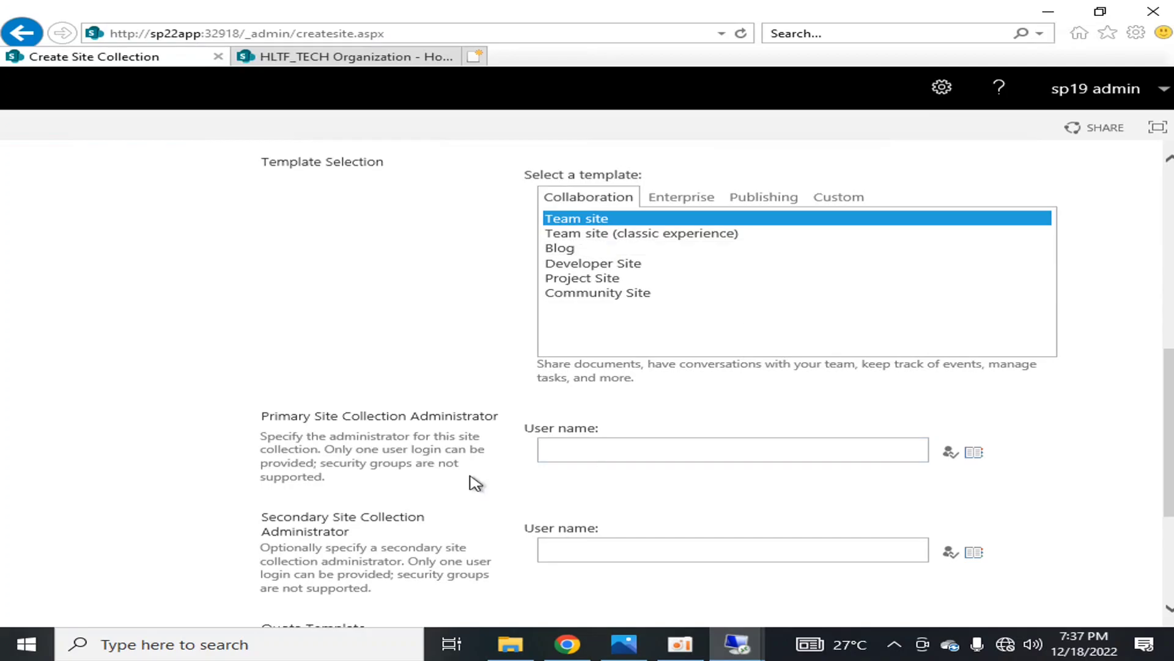
{"action": "scroll", "coordinate": [472, 479], "scroll_direction": "up", "scroll_amount": 5}
{"action": "scroll", "coordinate": [393, 370], "scroll_direction": "down", "scroll_amount": 5}
{"action": "scroll", "coordinate": [414, 364], "scroll_direction": "up", "scroll_amount": 5}
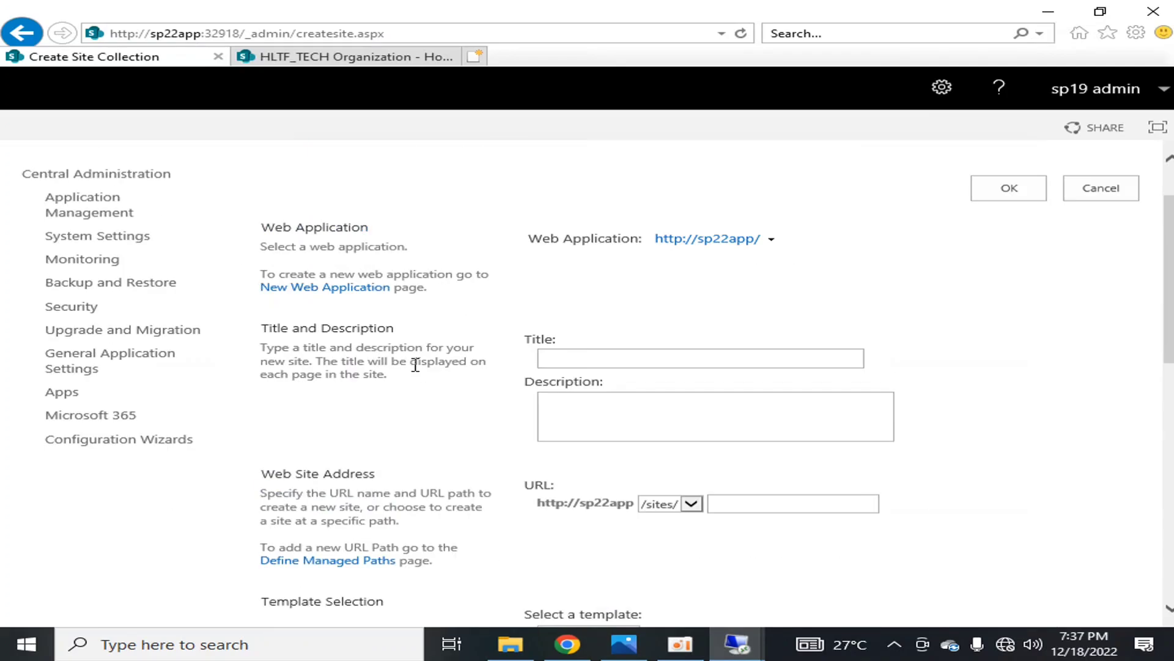
Leave the site collection form, review the settings for adding a content database, and return to the Central Administration home page
{"action": "left_click", "coordinate": [1011, 257]}
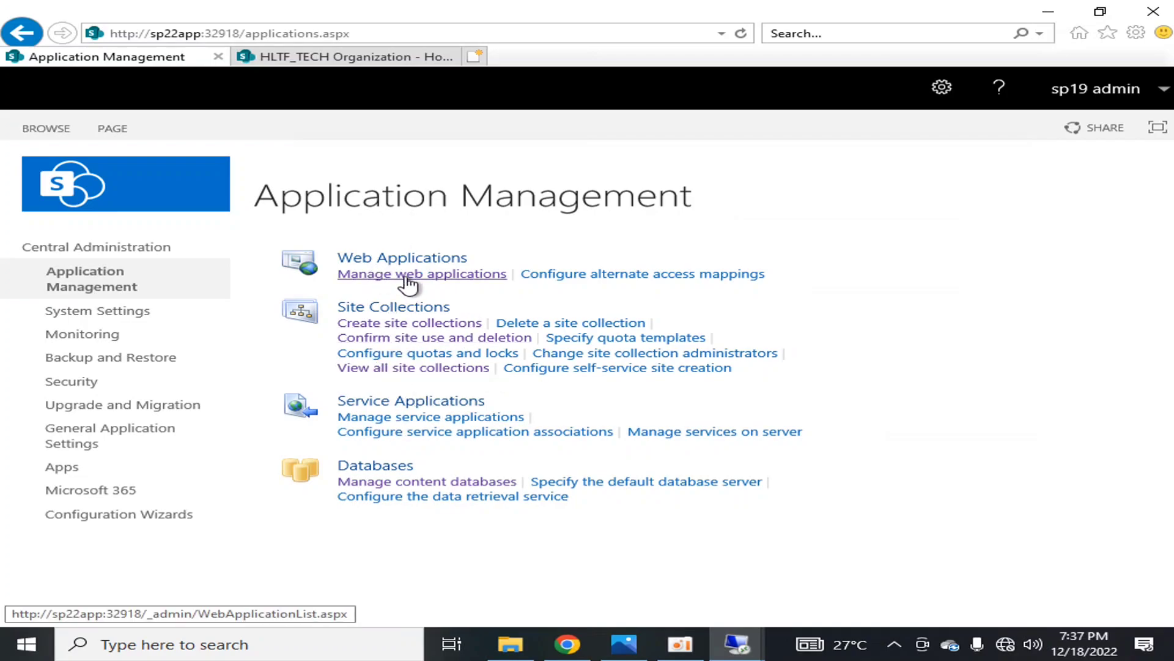
{"action": "left_click", "coordinate": [126, 250]}
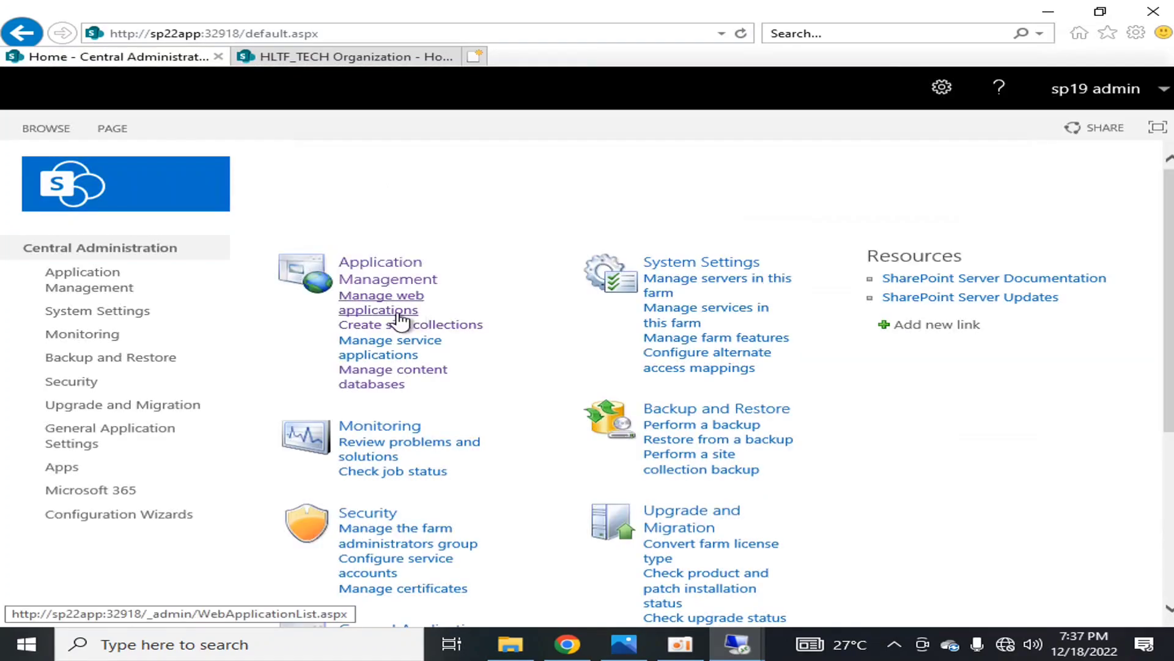
{"action": "left_click", "coordinate": [386, 386]}
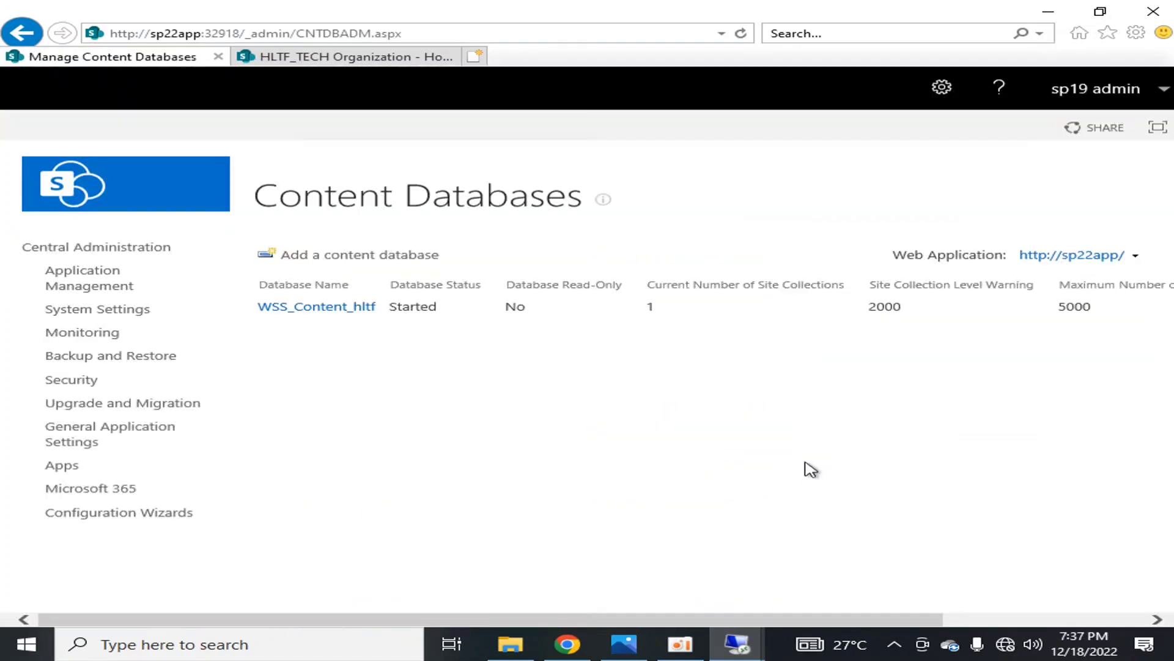
{"action": "left_click", "coordinate": [342, 254]}
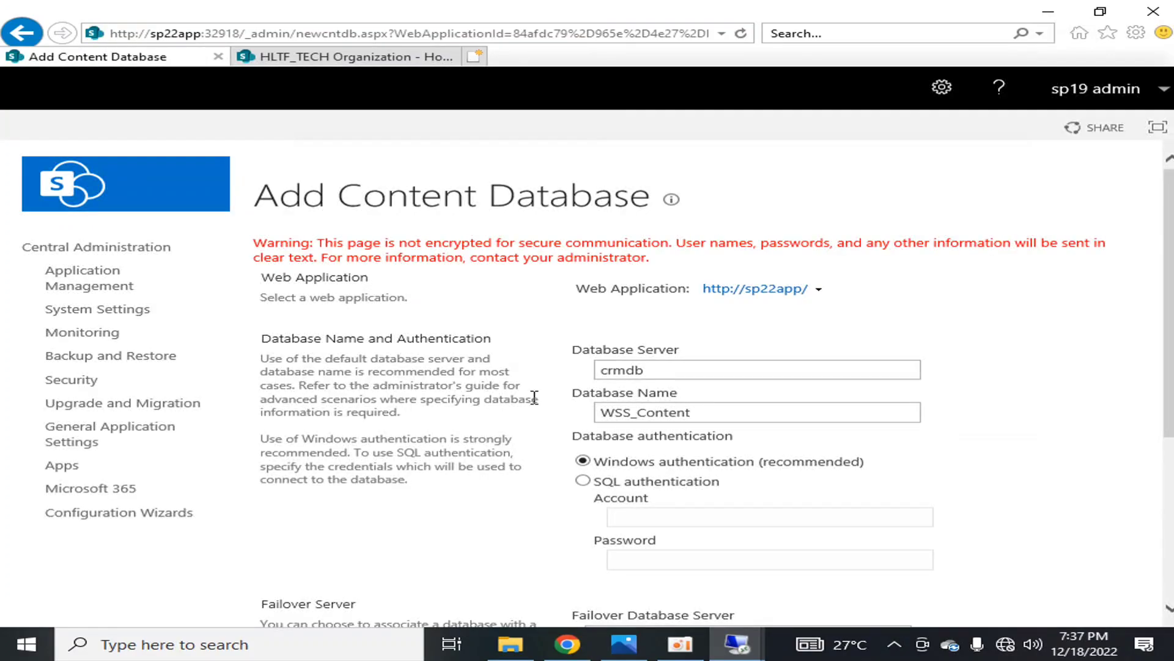
{"action": "scroll", "coordinate": [535, 397], "scroll_direction": "down", "scroll_amount": 5}
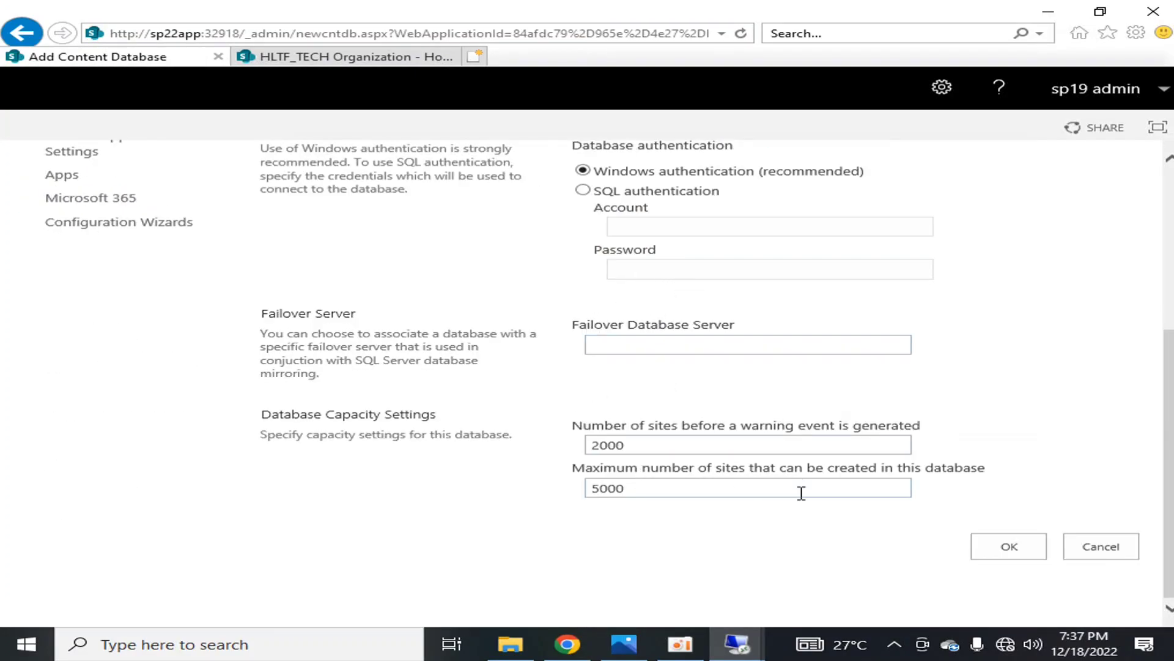
{"action": "scroll", "coordinate": [813, 493], "scroll_direction": "up", "scroll_amount": 5}
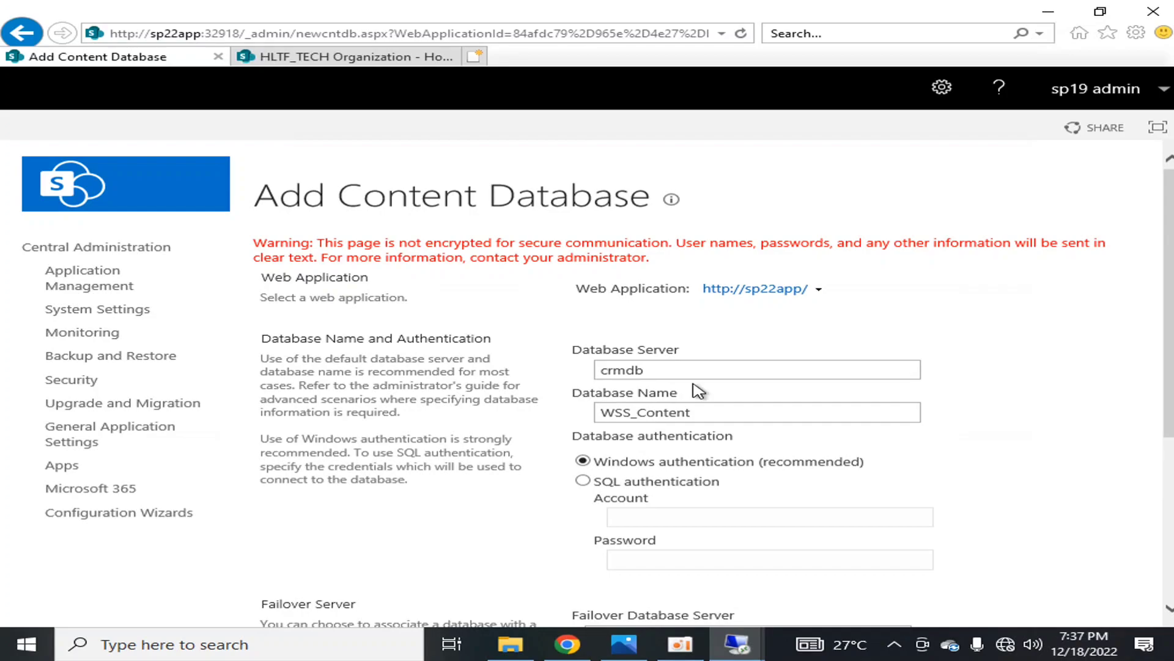
{"action": "scroll", "coordinate": [697, 389], "scroll_direction": "down", "scroll_amount": 4}
{"action": "scroll", "coordinate": [697, 389], "scroll_direction": "up", "scroll_amount": 4}
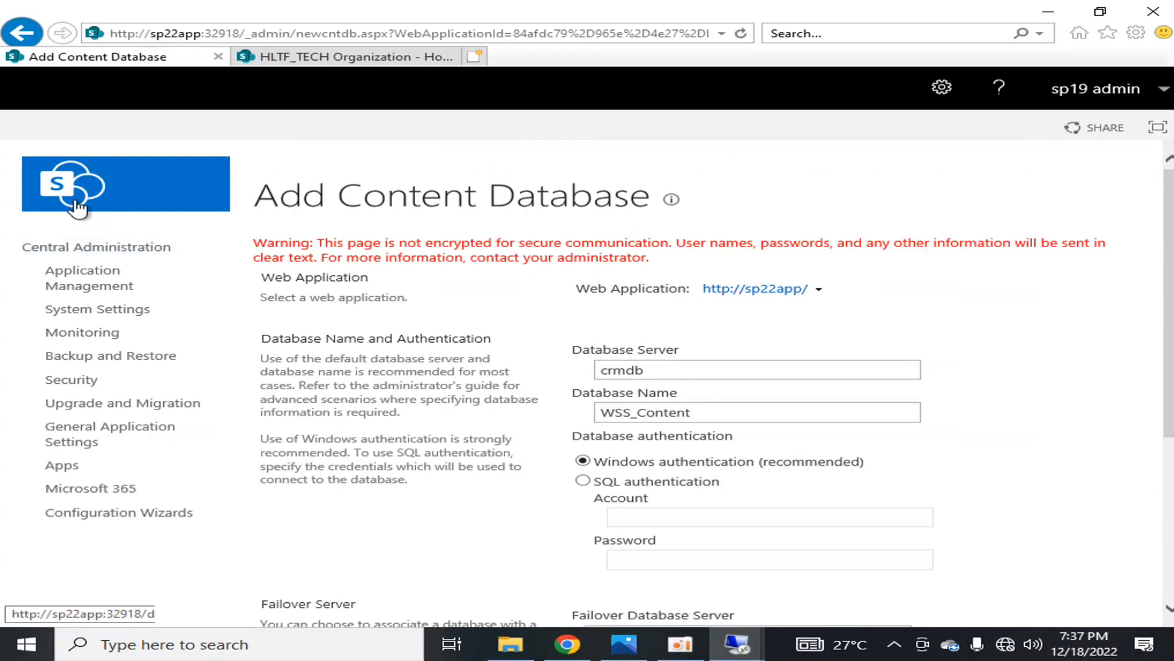
{"action": "left_click", "coordinate": [111, 247]}
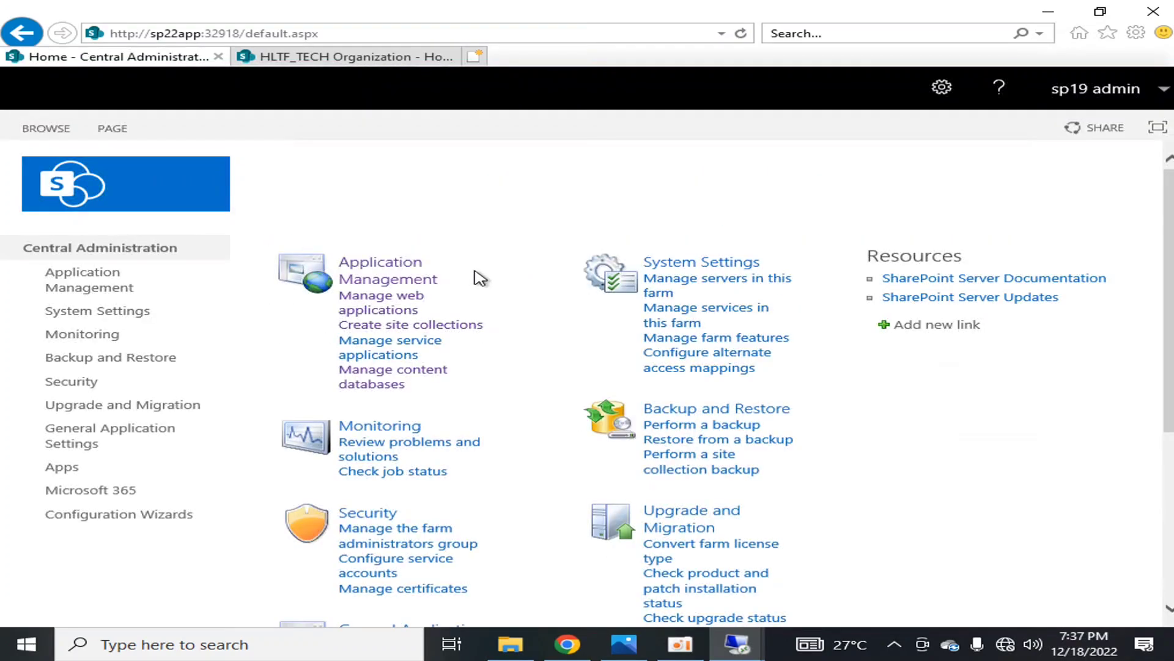
{"action": "left_click", "coordinate": [395, 386]}
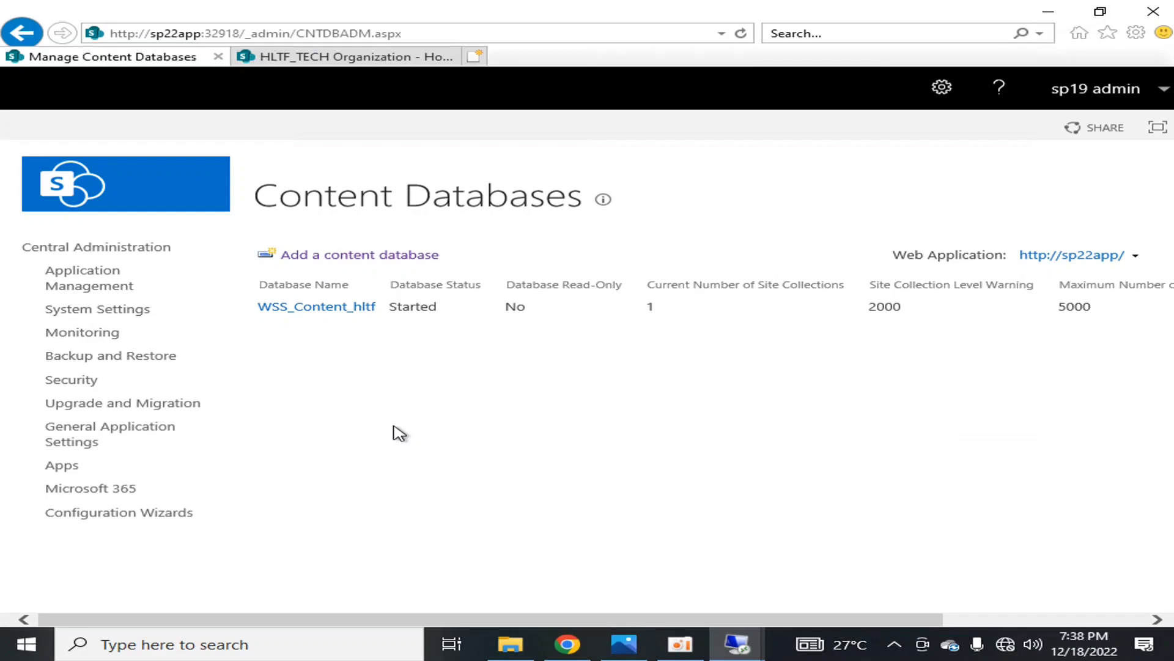
{"action": "left_click", "coordinate": [373, 255]}
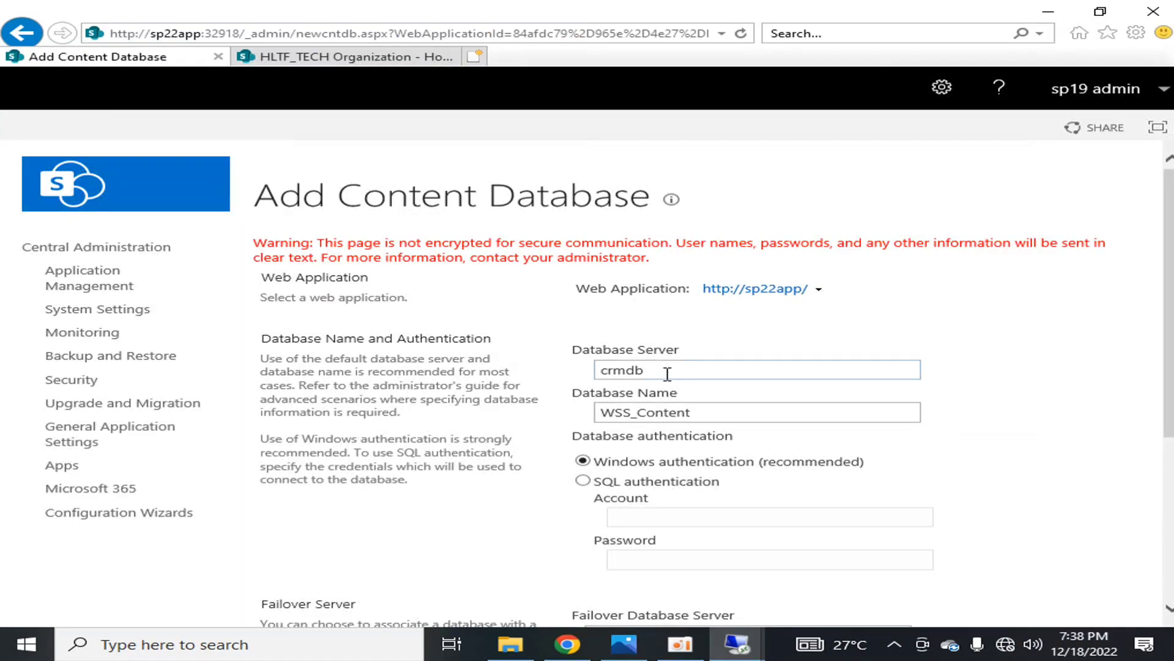
{"action": "left_click", "coordinate": [721, 406]}
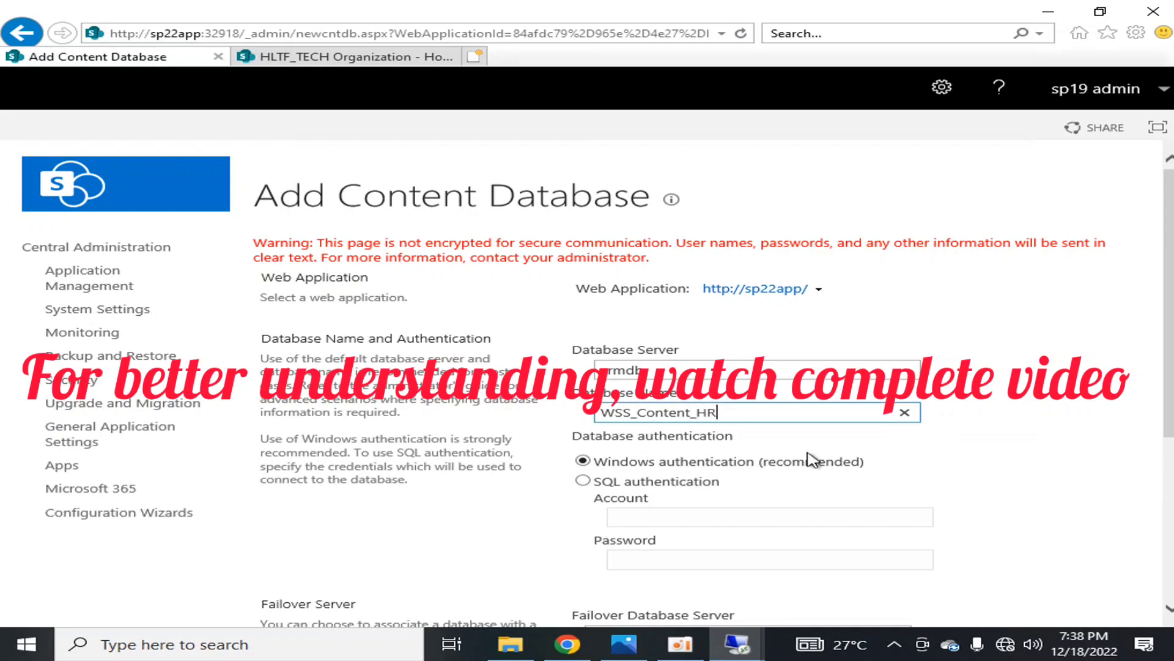
{"action": "scroll", "coordinate": [917, 451], "scroll_direction": "down", "scroll_amount": 2}
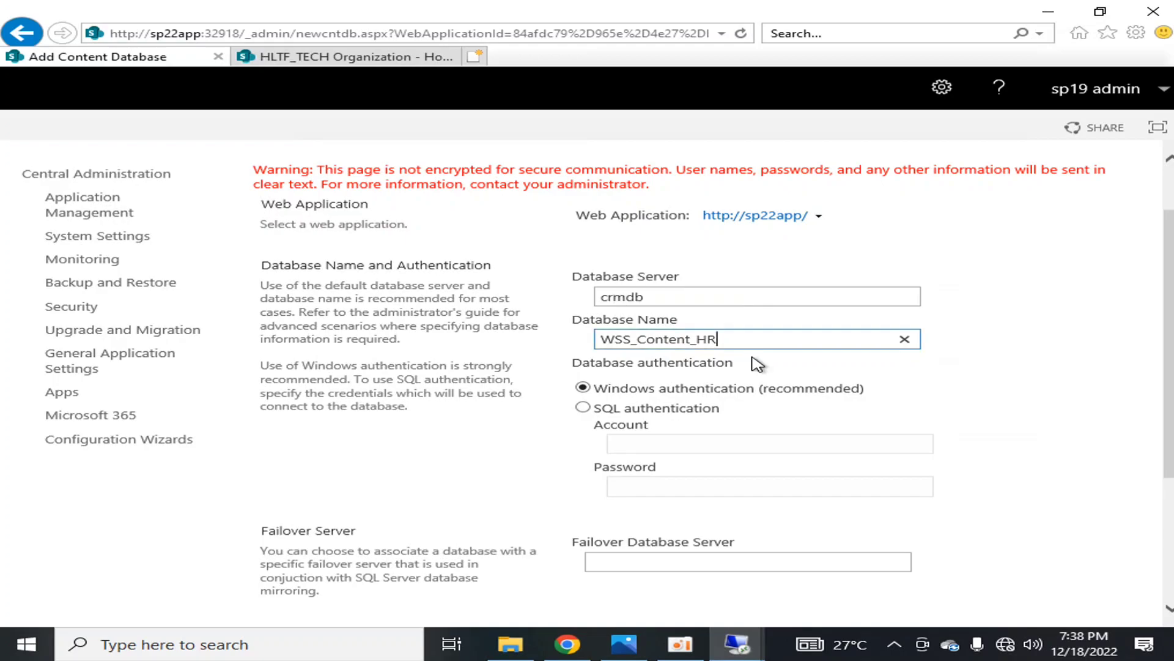
{"action": "left_click_drag", "start_coordinate": [755, 335], "coordinate": [585, 336]}
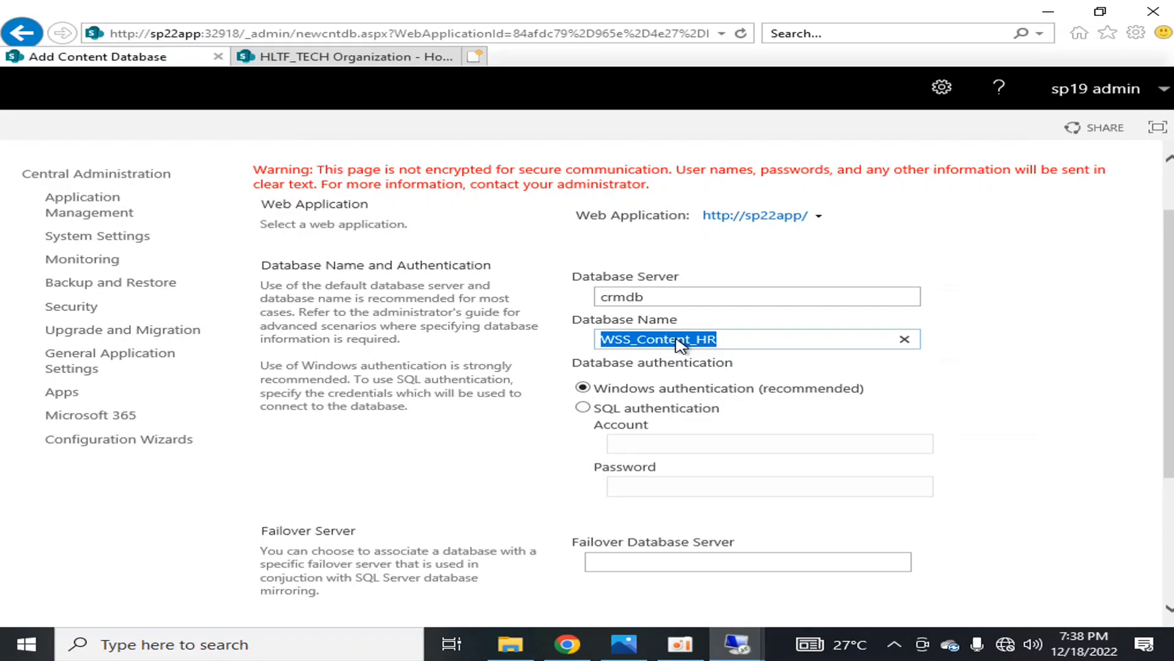
{"action": "left_click", "coordinate": [847, 385]}
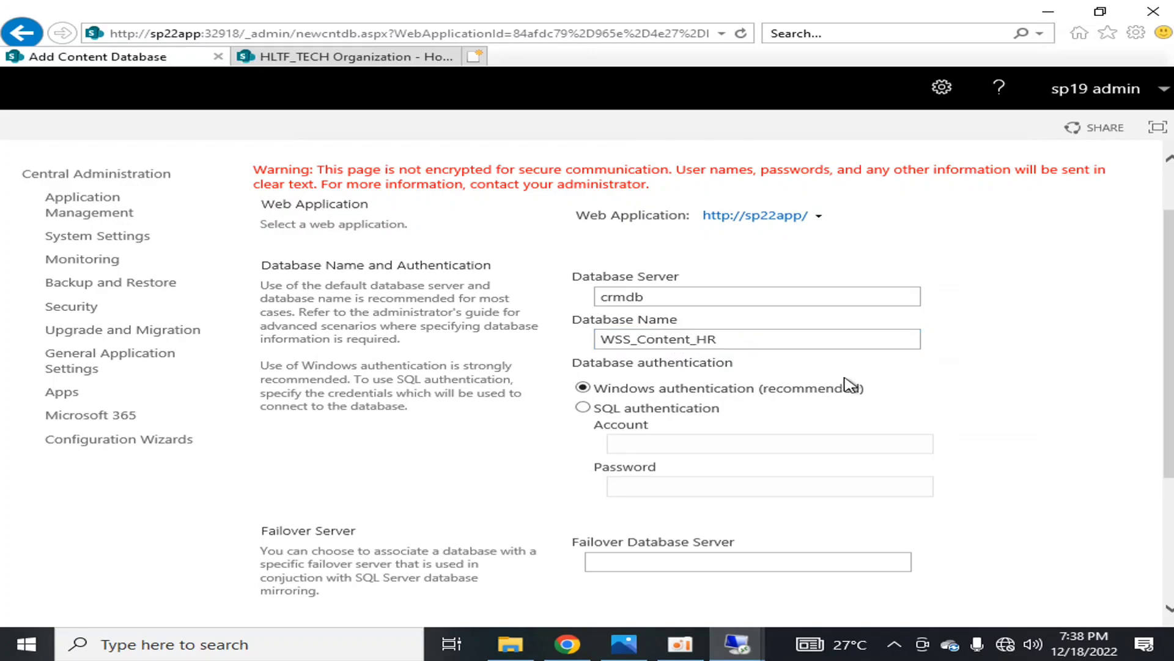
{"action": "scroll", "coordinate": [707, 399], "scroll_direction": "down", "scroll_amount": 2}
{"action": "scroll", "coordinate": [708, 410], "scroll_direction": "down", "scroll_amount": 1}
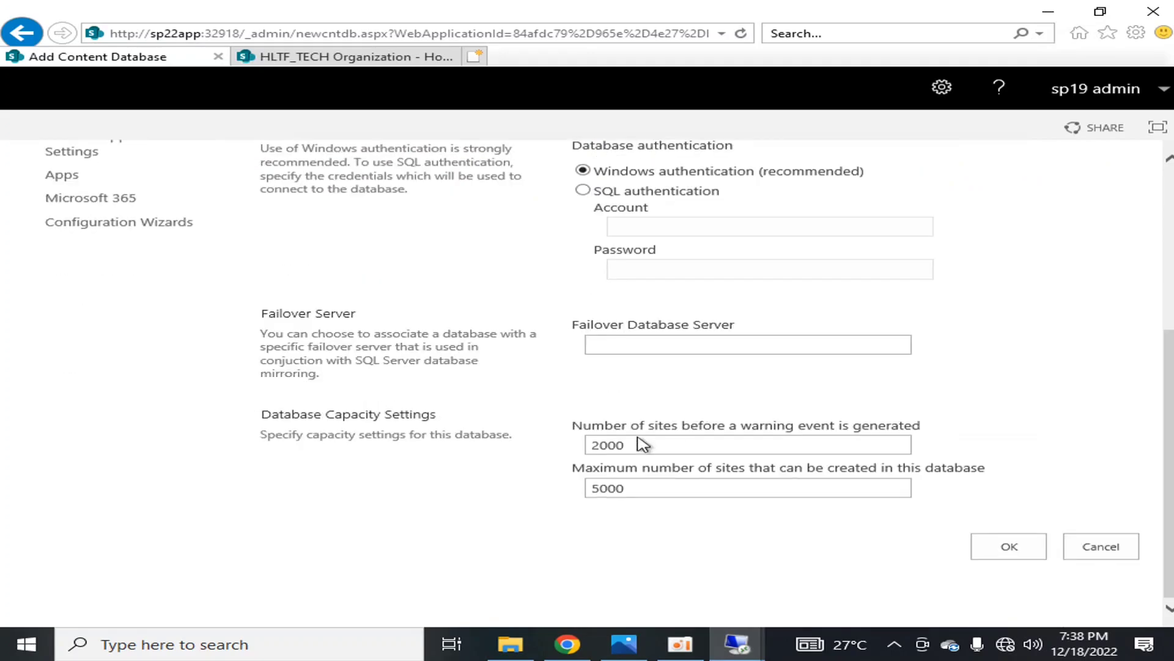
{"action": "left_click", "coordinate": [997, 550]}
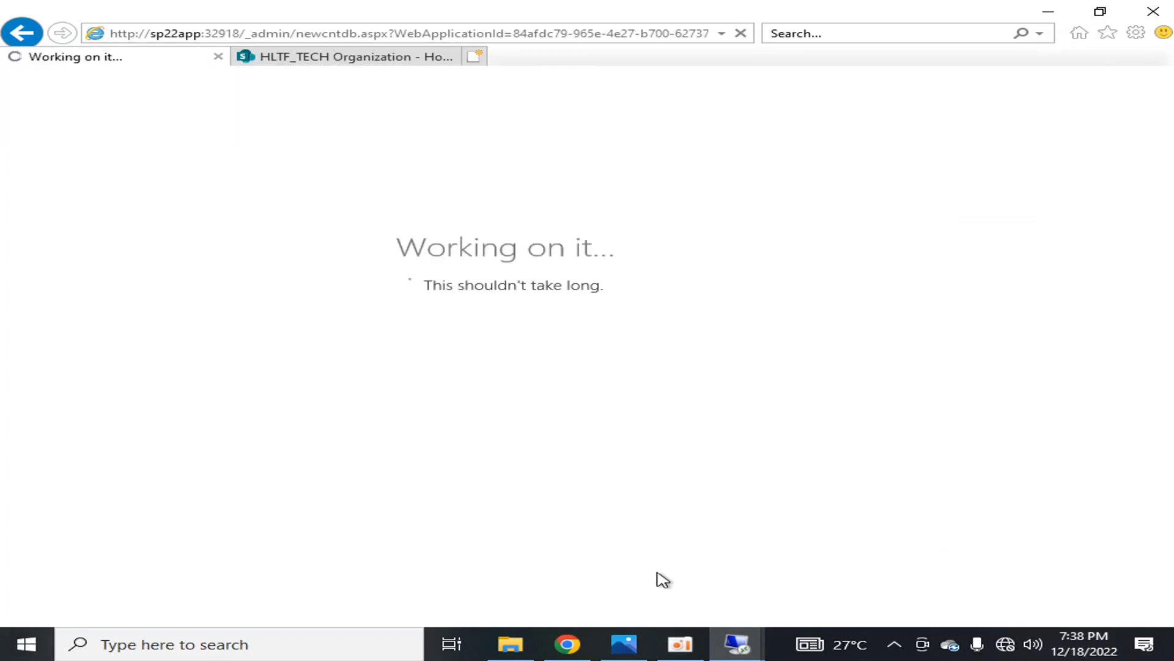
{"action": "left_click", "coordinate": [2, 653]}
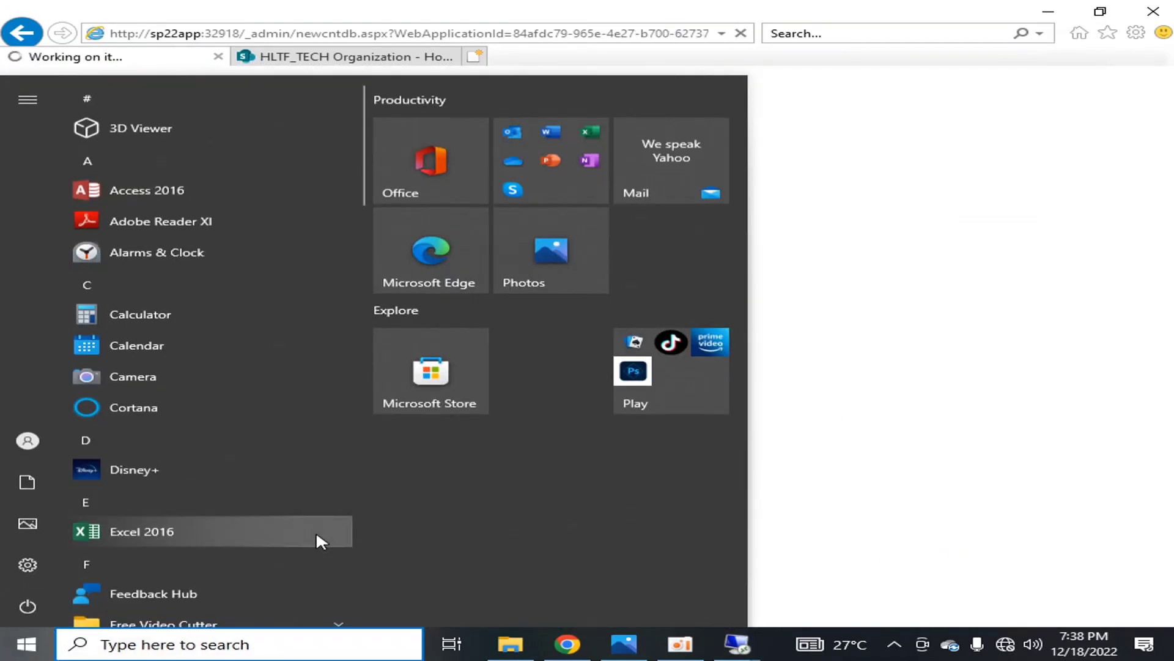
{"action": "type", "text": "re"}
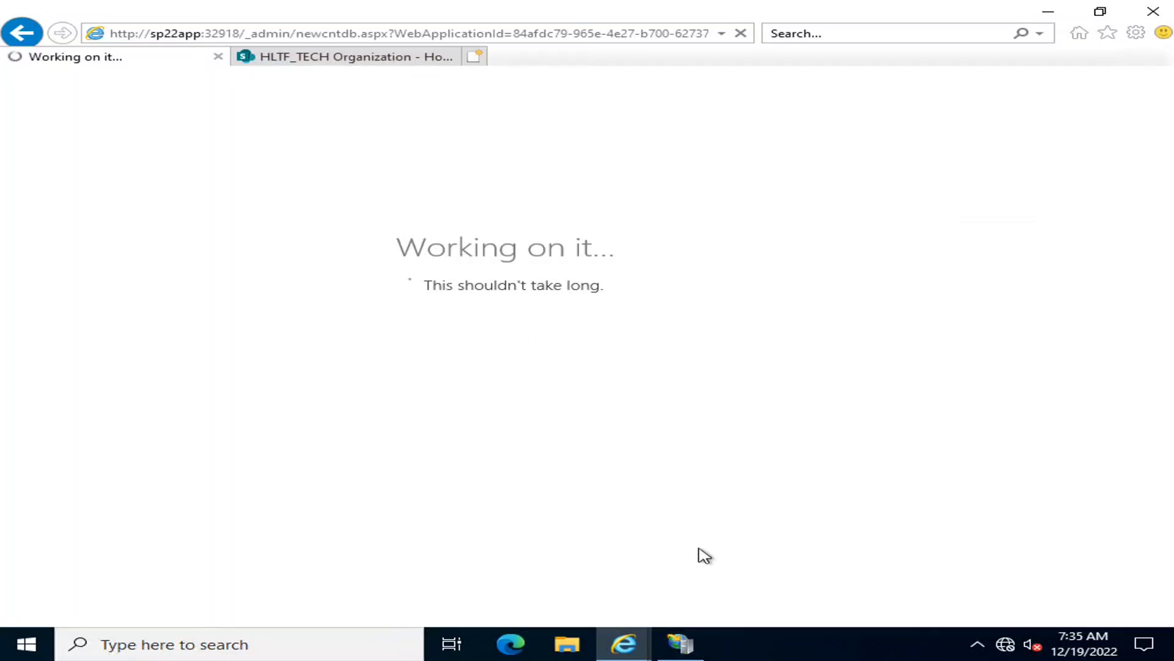
{"action": "left_click", "coordinate": [775, 13]}
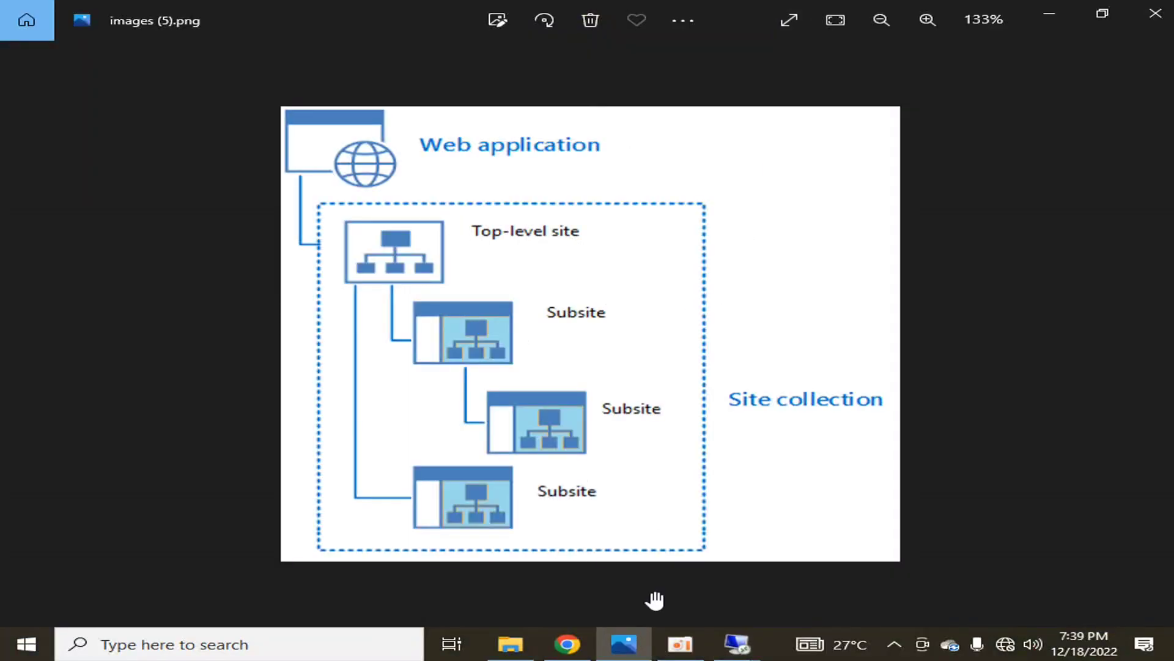
{"action": "left_click", "coordinate": [680, 643]}
{"action": "left_click", "coordinate": [262, 143]}
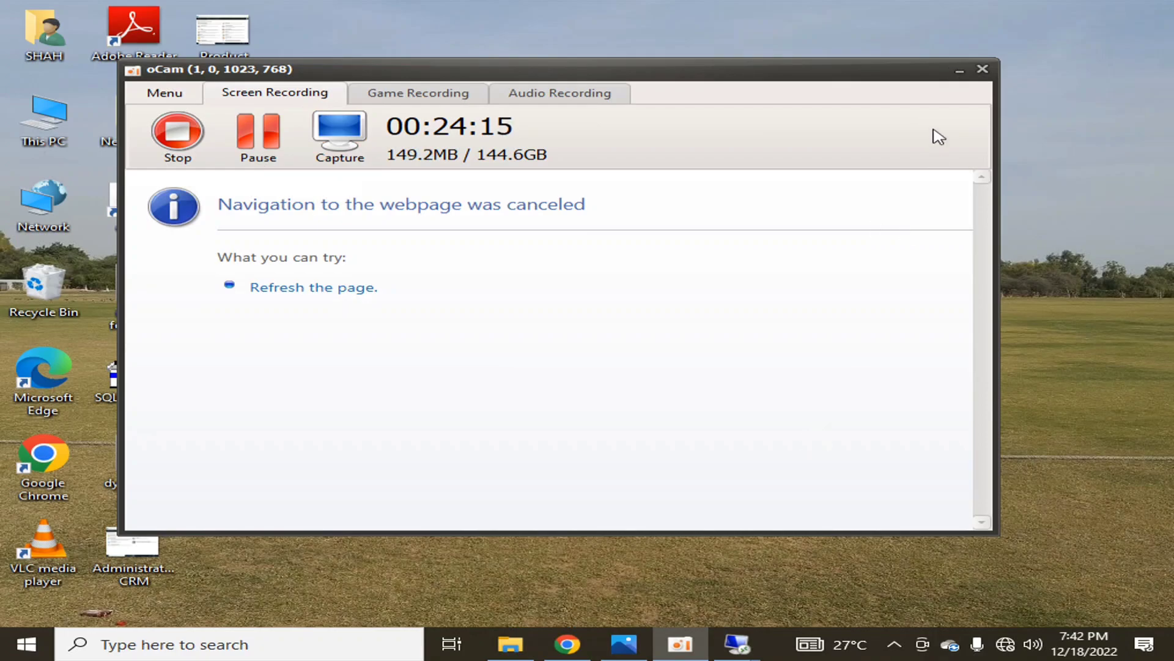
{"action": "left_click", "coordinate": [960, 71]}
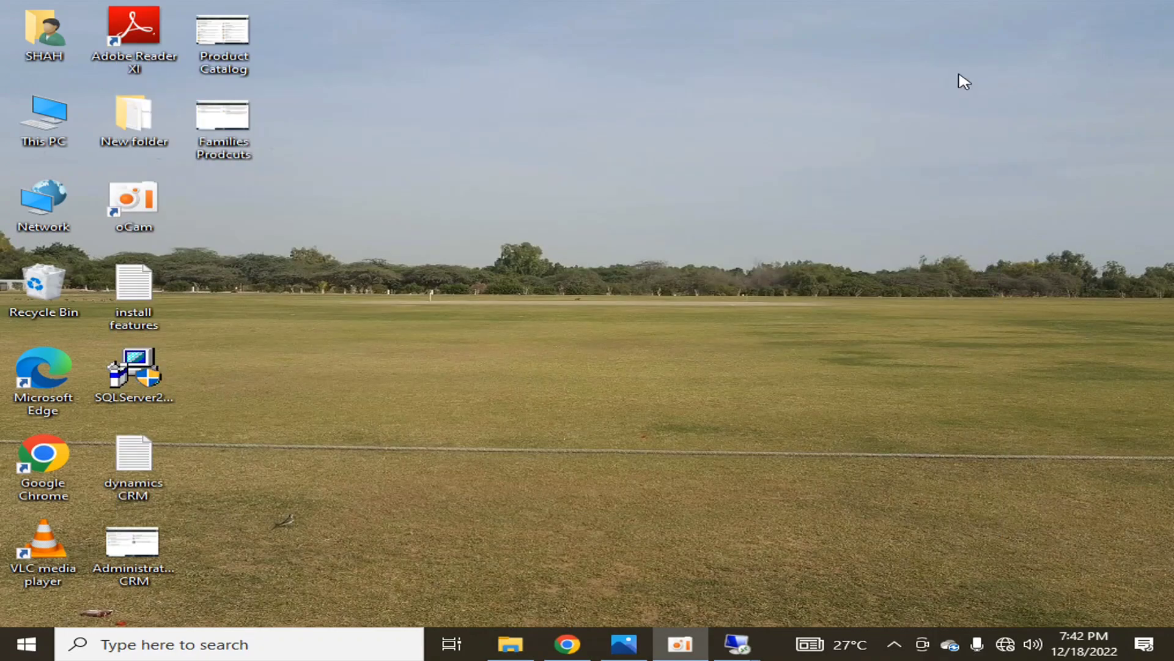
Start a new site collection in Application Management with the title HR and the URL /sites/HR
{"action": "mouse_move", "coordinate": [738, 643]}
{"action": "left_click", "coordinate": [576, 544]}
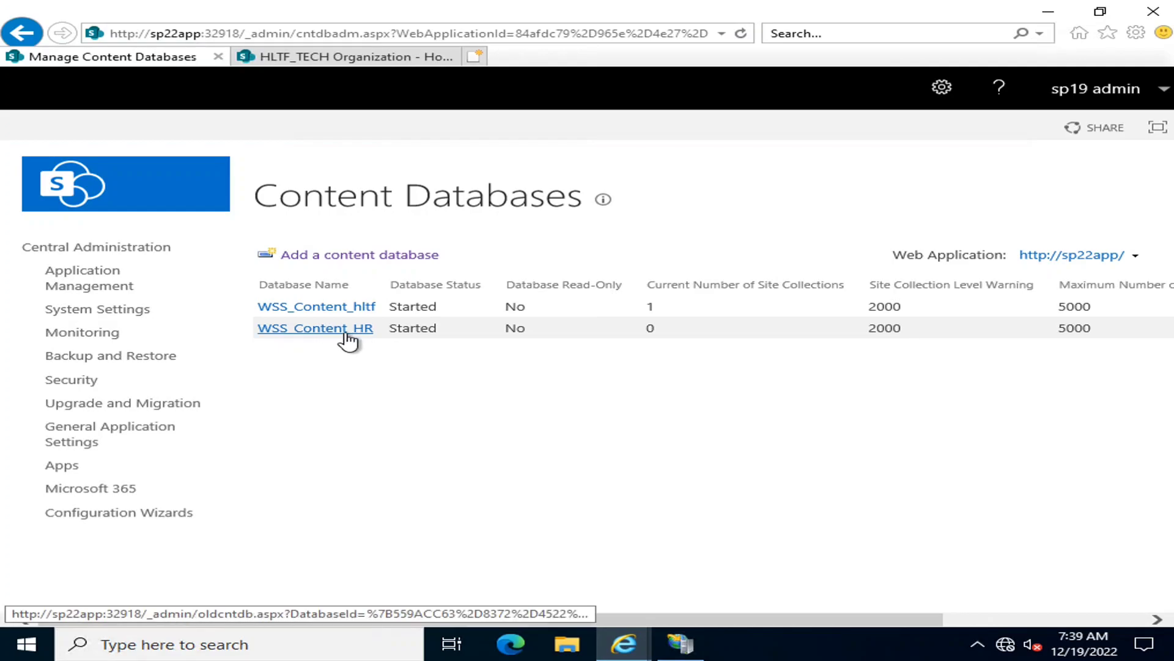
{"action": "left_click", "coordinate": [125, 282]}
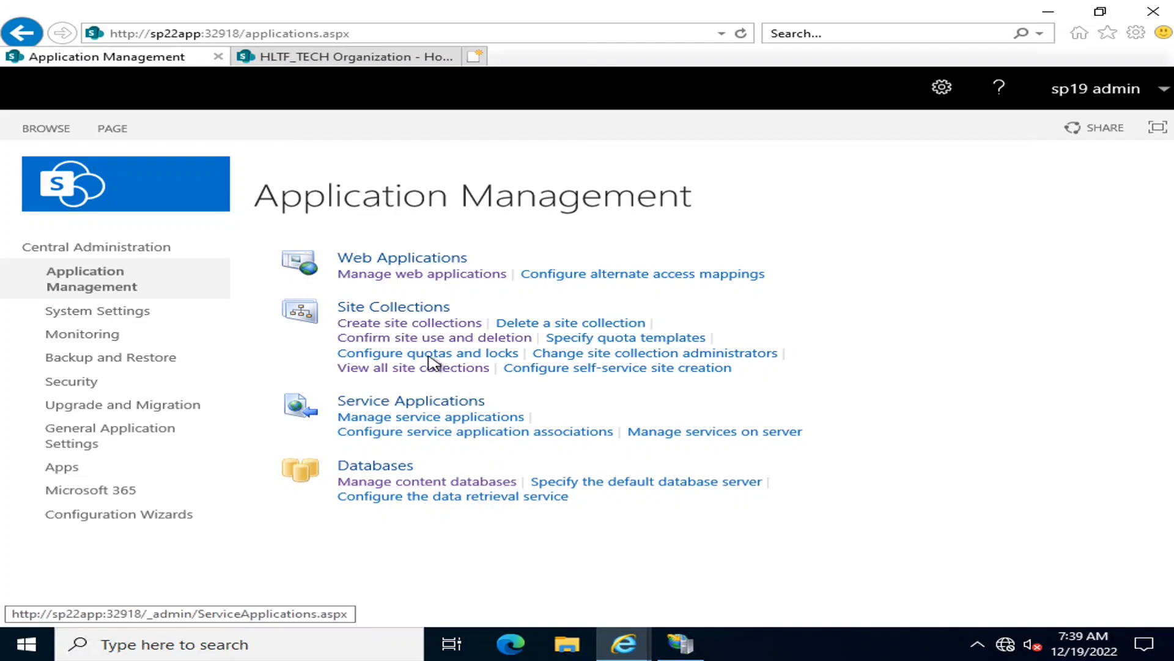
{"action": "left_click", "coordinate": [403, 323]}
{"action": "left_click", "coordinate": [623, 433]}
{"action": "type", "text": "HR"}
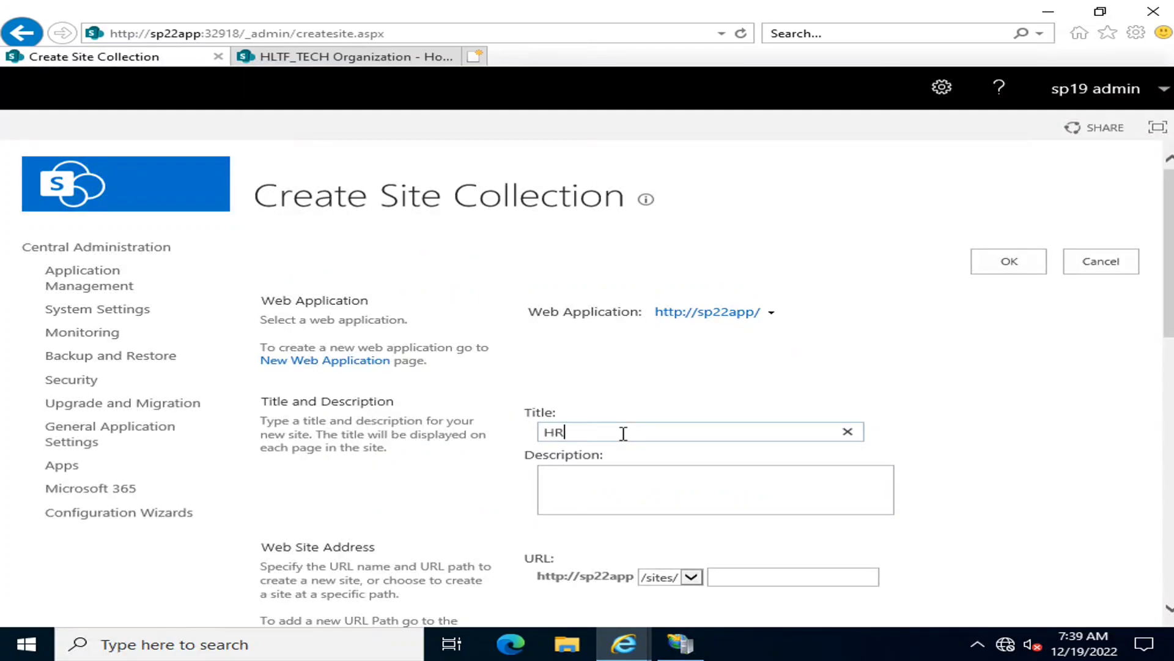
{"action": "scroll", "coordinate": [710, 505], "scroll_direction": "down", "scroll_amount": 2}
{"action": "left_click", "coordinate": [771, 428]}
{"action": "type", "text": "HR"}
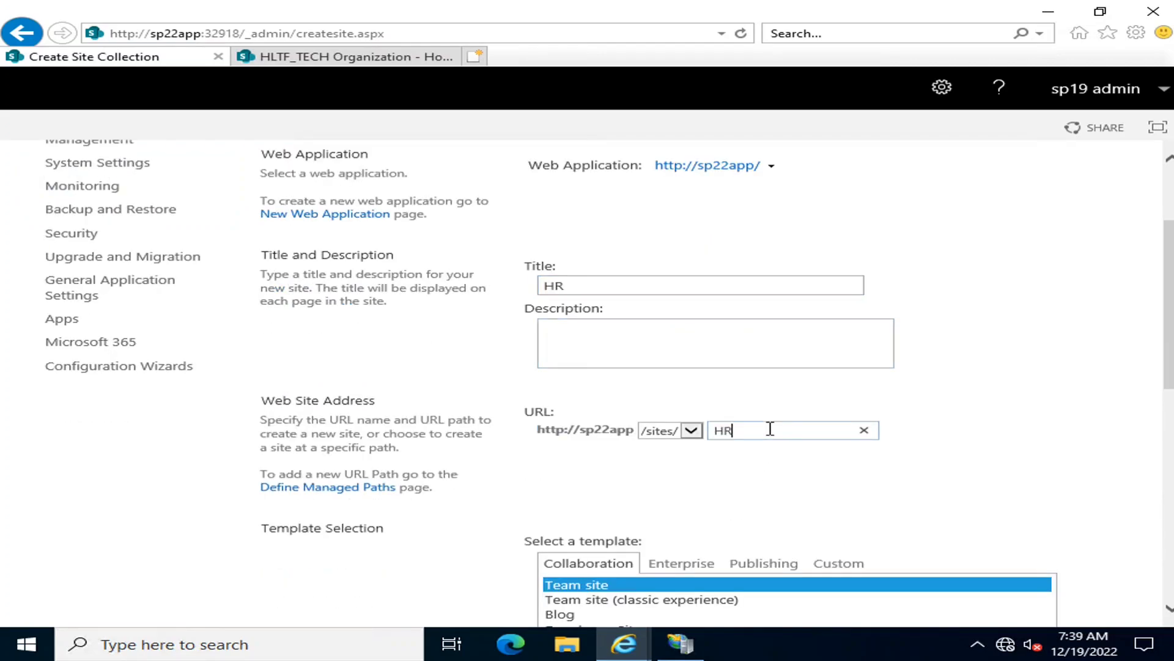
Assign sp19 admin as the primary administrator of the HR site collection
{"action": "scroll", "coordinate": [771, 428], "scroll_direction": "down", "scroll_amount": 2}
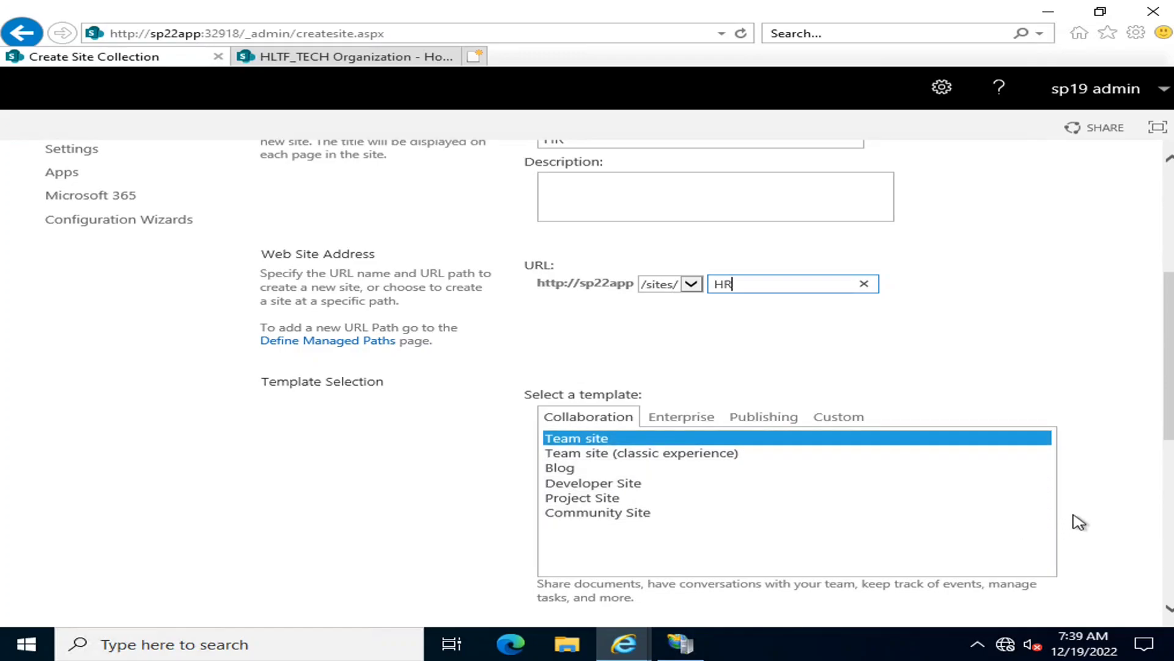
{"action": "scroll", "coordinate": [1053, 521], "scroll_direction": "down", "scroll_amount": 4}
{"action": "left_click", "coordinate": [704, 375]}
{"action": "type", "text": "sp"}
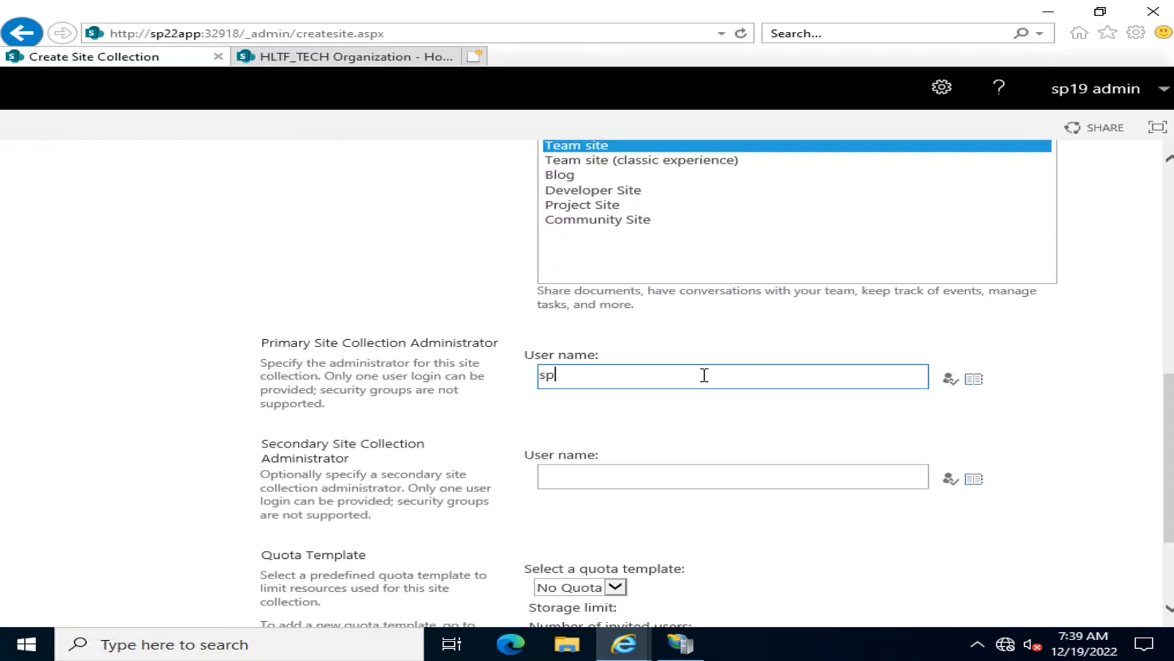
{"action": "type", "text": "19 admin"}
{"action": "key", "text": "ctrl+k"}
{"action": "key", "text": "Tab"}
Assign sp19 farm as the secondary administrator and create the HR site collection
{"action": "left_click", "coordinate": [683, 469]}
{"action": "type", "text": "spa"}
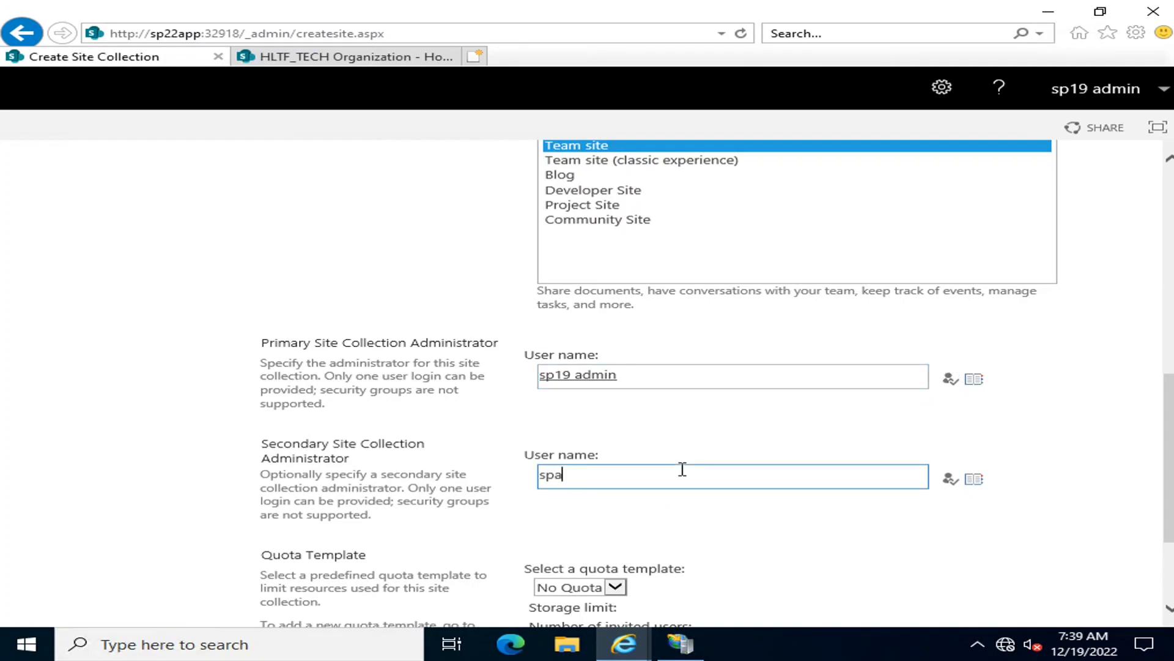
{"action": "key", "text": "BackSpace"}
{"action": "type", "text": "19 farm"}
{"action": "key", "text": "ctrl+k"}
{"action": "scroll", "coordinate": [685, 483], "scroll_direction": "down", "scroll_amount": 3}
{"action": "left_click", "coordinate": [1006, 551]}
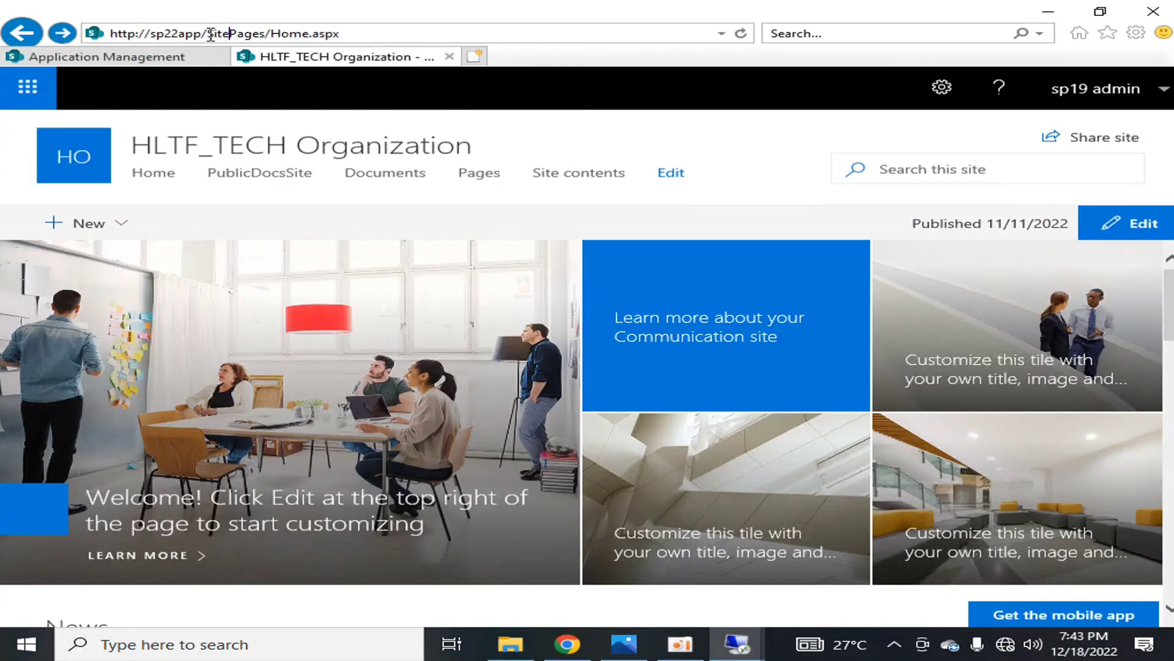
{"action": "left_click_drag", "start_coordinate": [208, 33], "coordinate": [394, 33]}
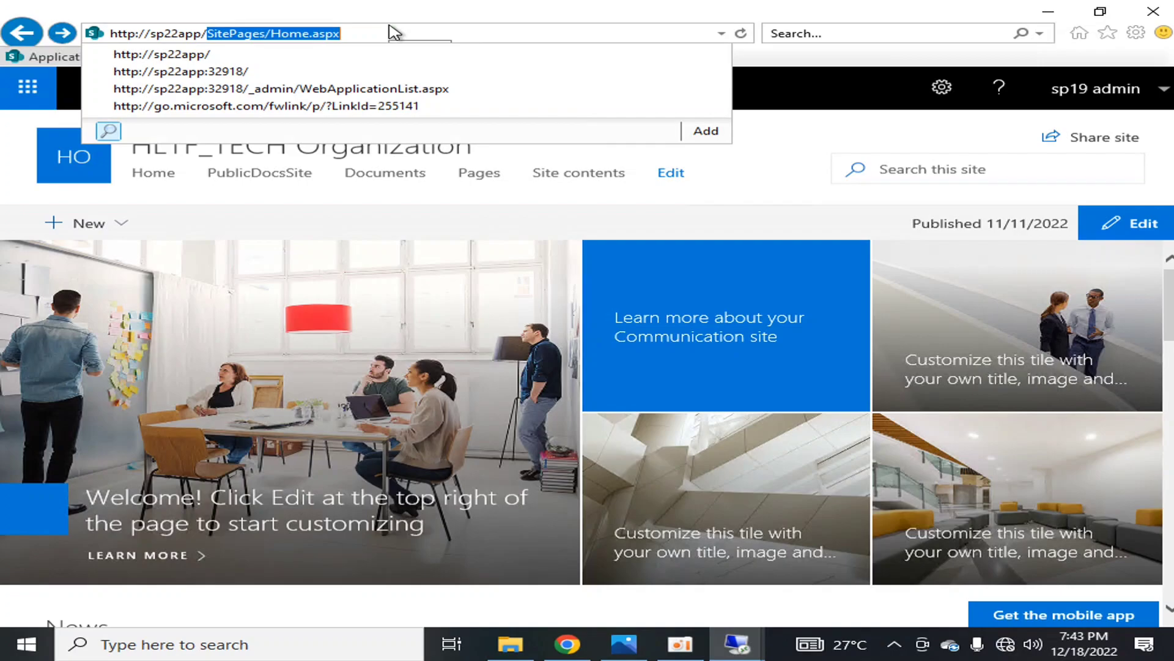
{"action": "type", "text": "sites/hr"}
{"action": "key", "text": "Return"}
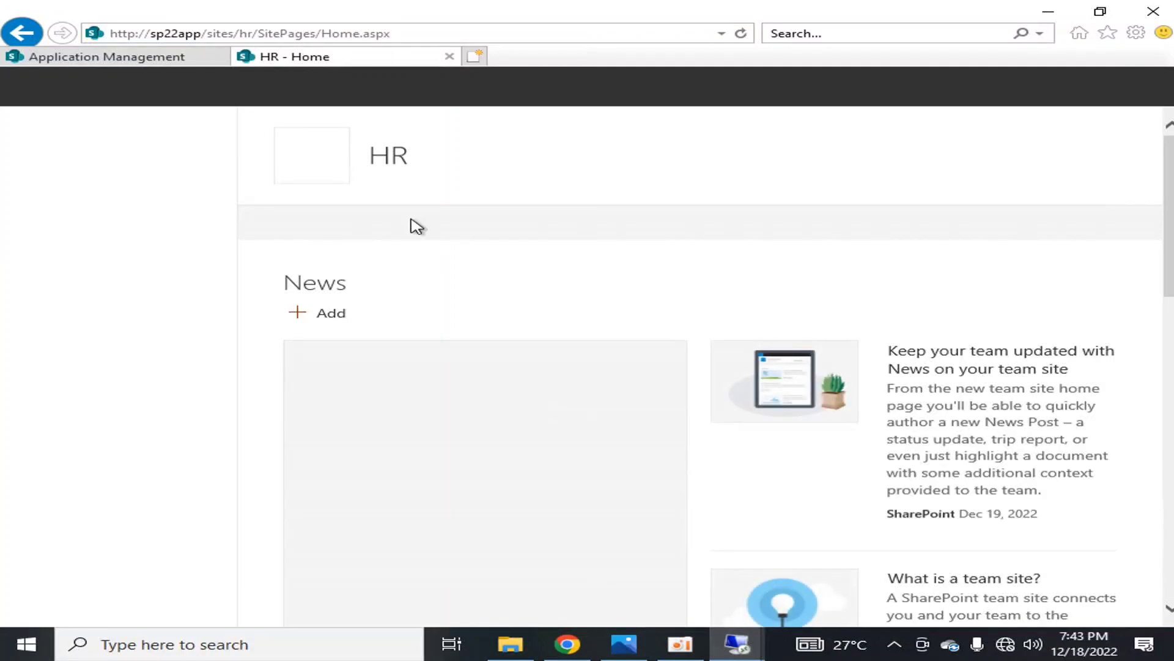
Return to Central Administration and check the site collection counts of the content databases
{"action": "left_click", "coordinate": [131, 57]}
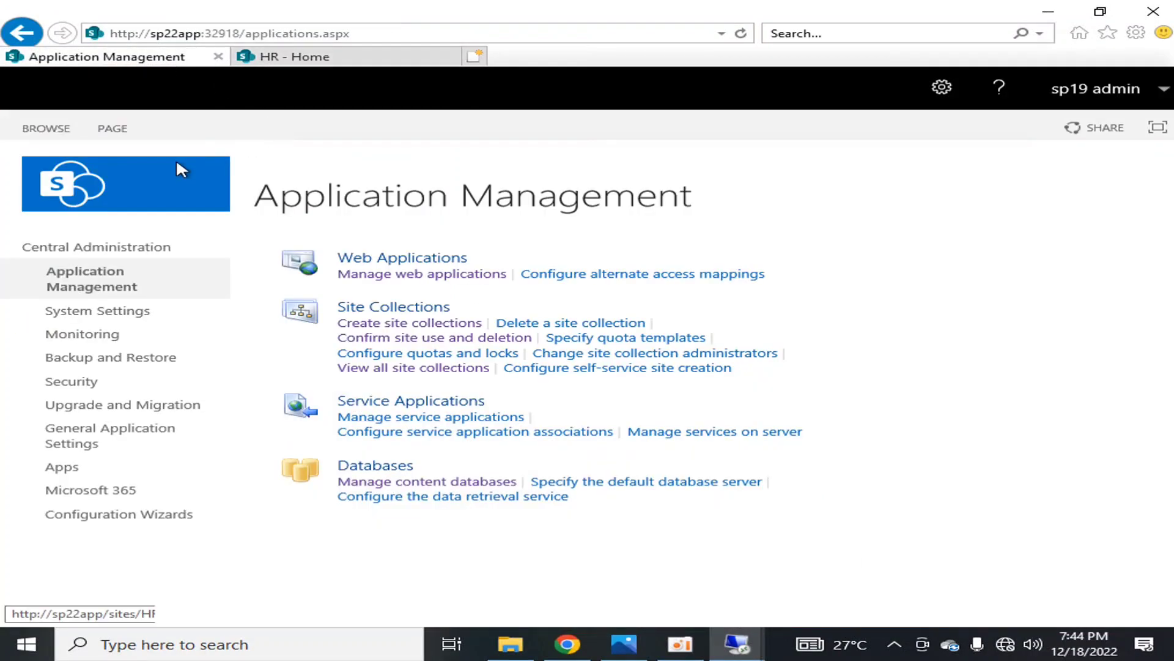
{"action": "left_click", "coordinate": [121, 250]}
{"action": "left_click", "coordinate": [377, 385]}
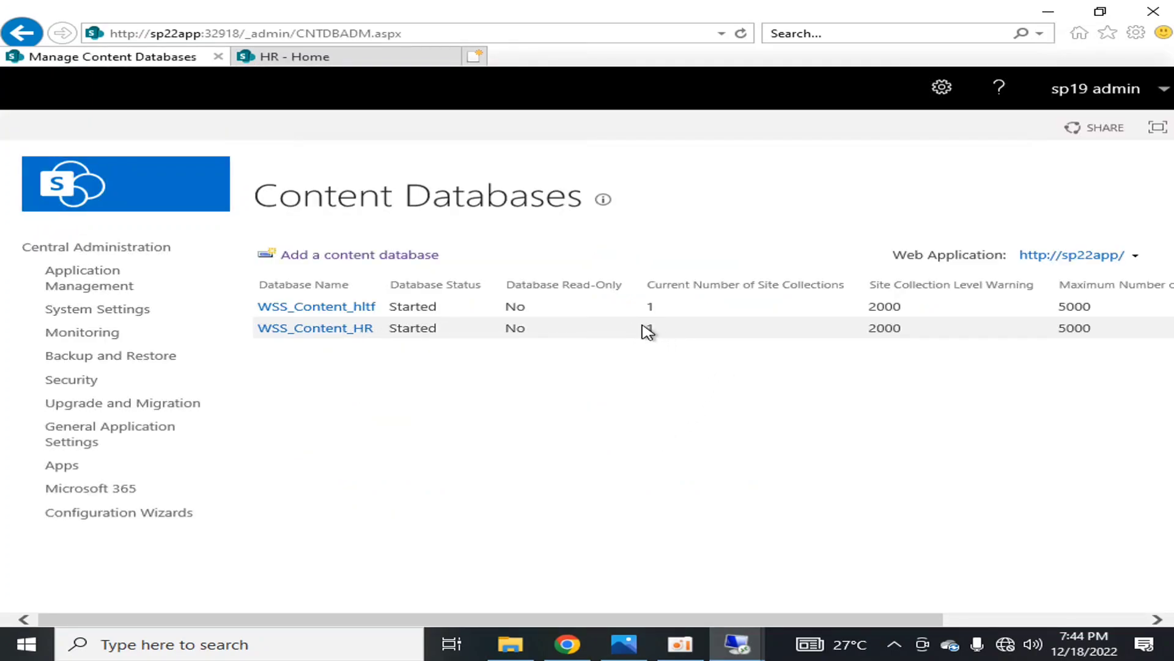
Go to Application Management and view the list of all site collections
{"action": "left_click", "coordinate": [46, 255]}
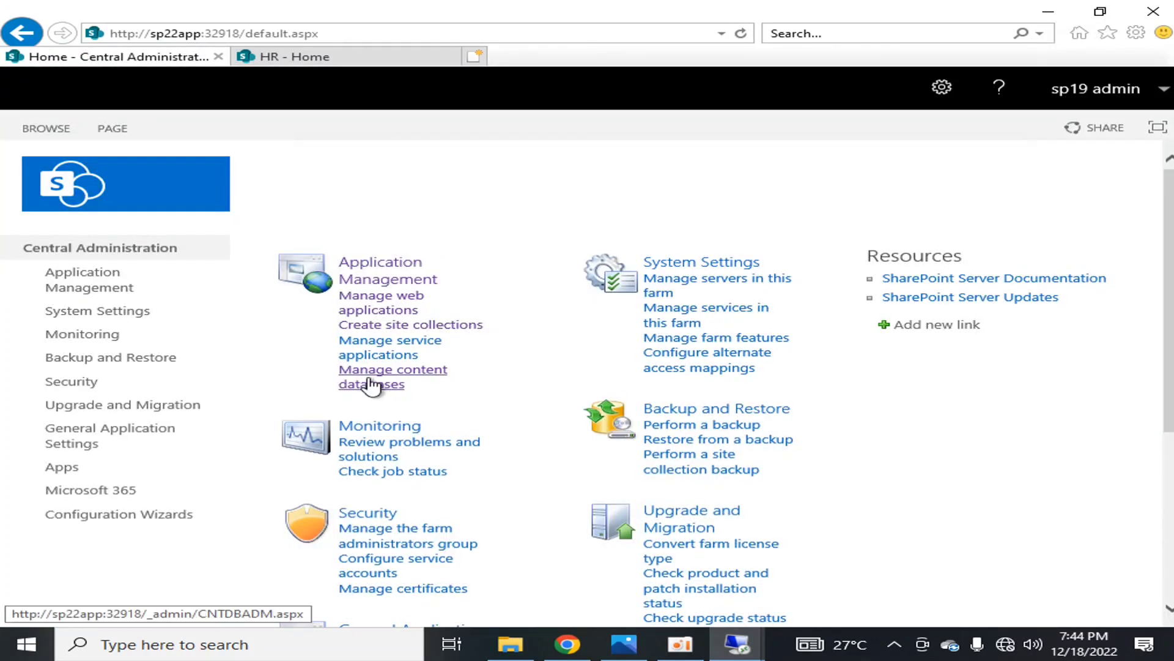
{"action": "left_click", "coordinate": [374, 269]}
{"action": "left_click", "coordinate": [401, 368]}
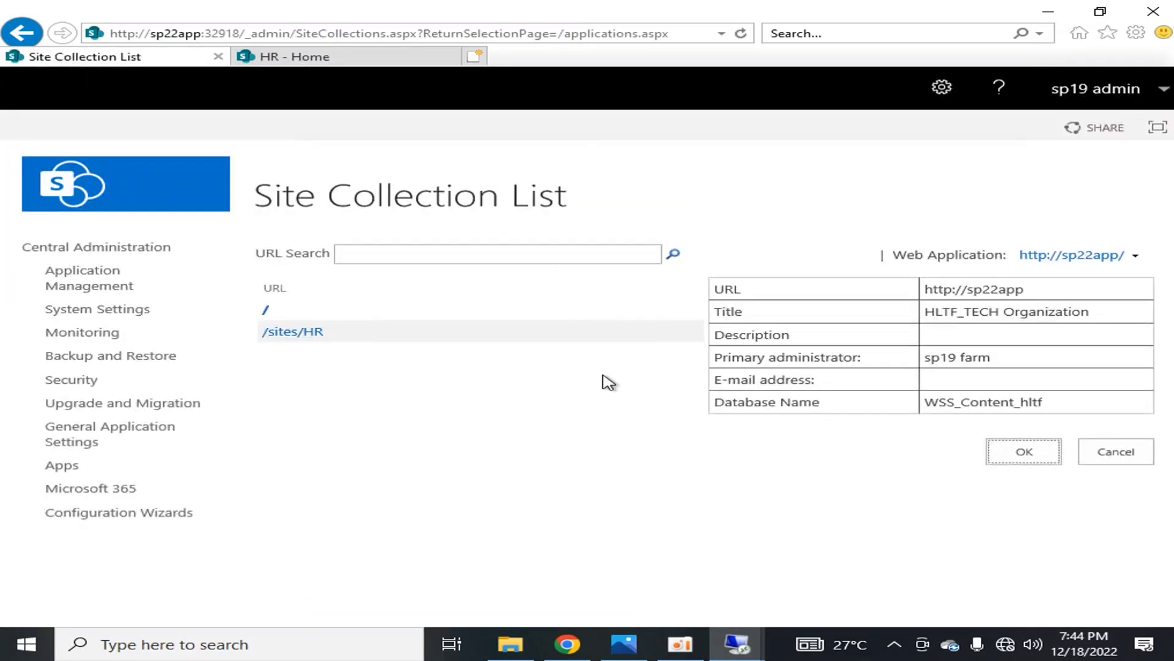
Check which content database stores the /sites/HR site collection and view the Documents library of the HR site
{"action": "left_click", "coordinate": [292, 334]}
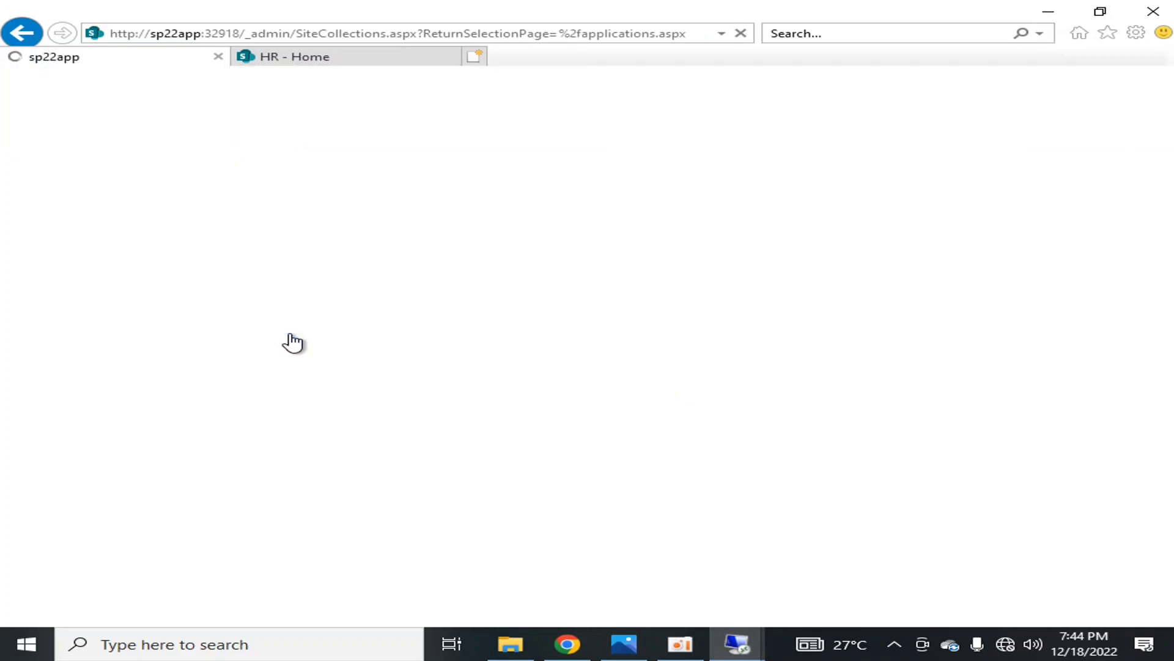
{"action": "double_click", "coordinate": [1003, 403]}
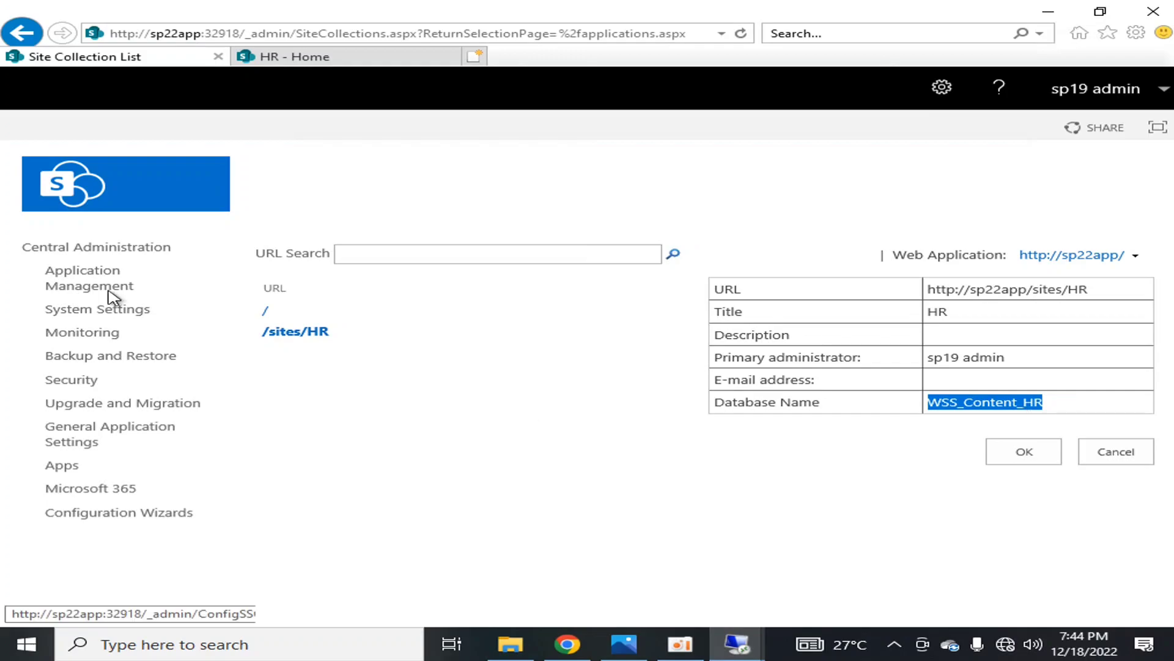
{"action": "left_click", "coordinate": [270, 56]}
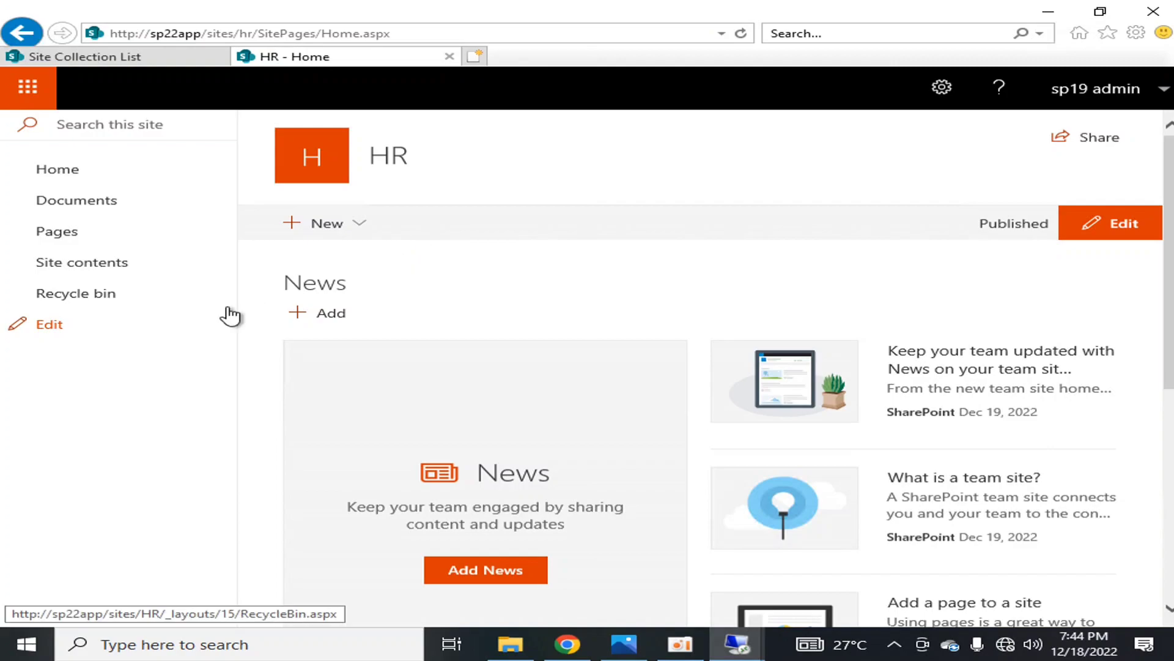
{"action": "left_click", "coordinate": [98, 201]}
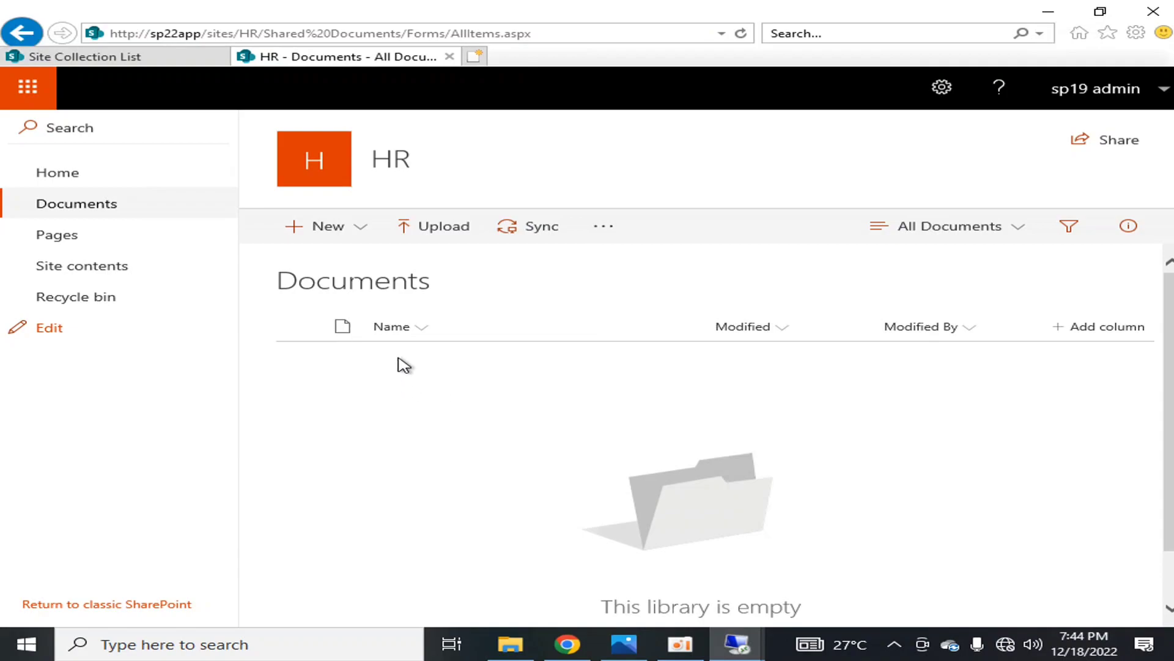
Return to Central Administration, open its list of content databases, and briefly look back at the HR Documents library
{"action": "left_click", "coordinate": [141, 58]}
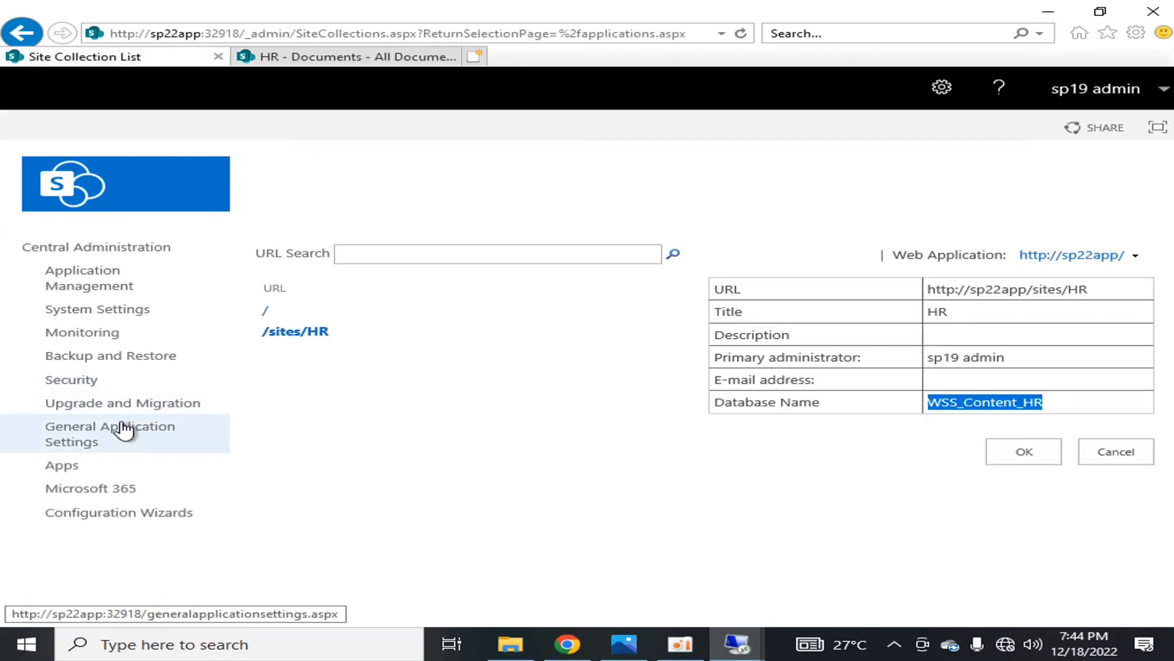
{"action": "left_click", "coordinate": [114, 248]}
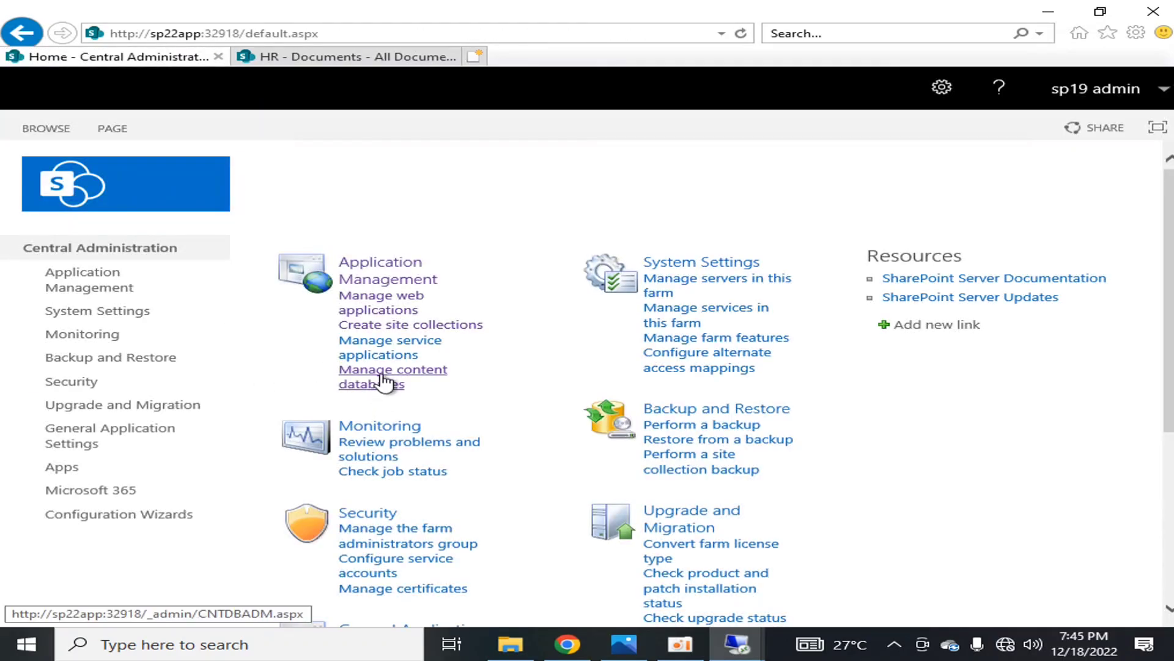
{"action": "left_click", "coordinate": [386, 386]}
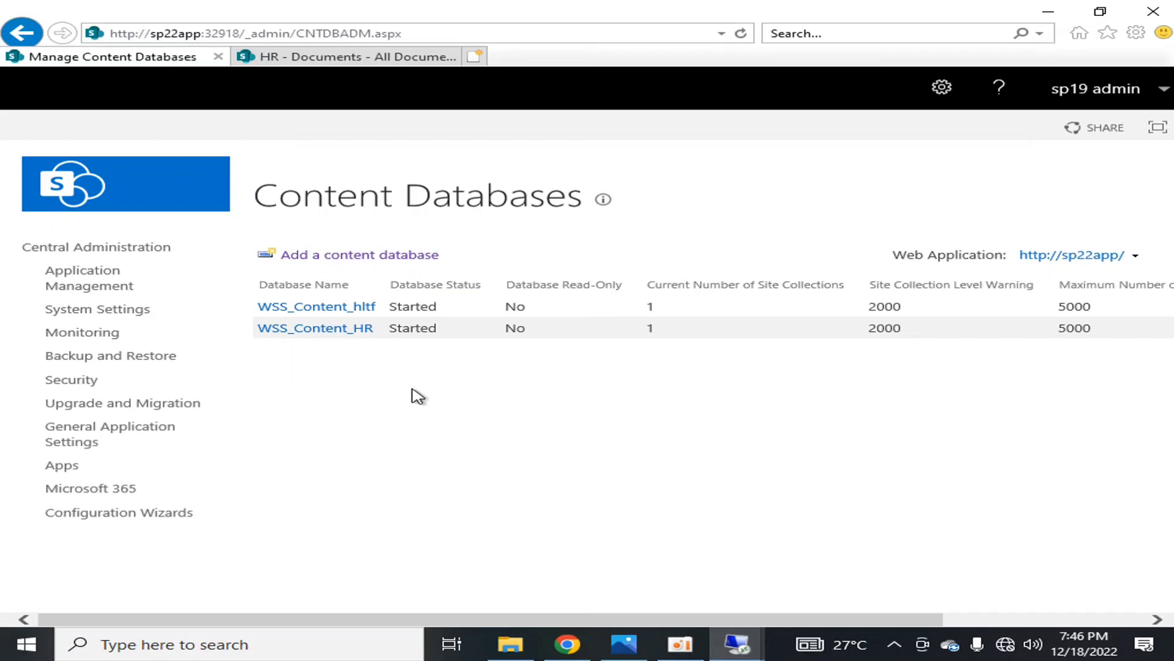
{"action": "left_click", "coordinate": [333, 55]}
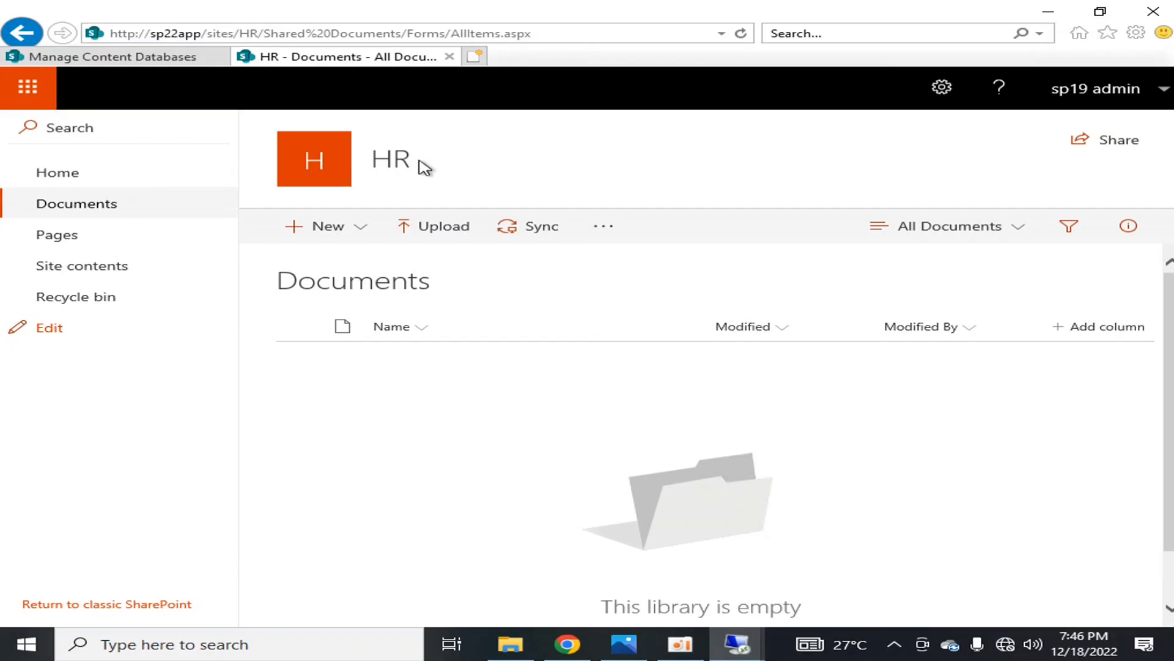
{"action": "left_click", "coordinate": [164, 61]}
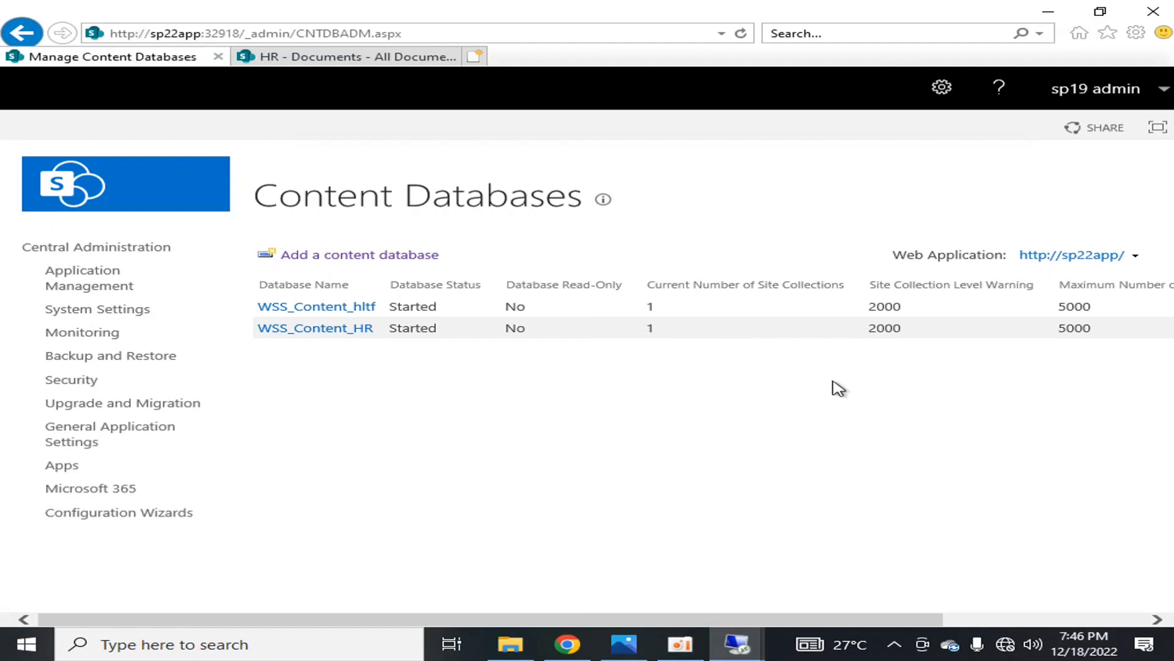
Examine the site collection level warning and the maximum number of site collections for the WSS_Content_HR database
{"action": "left_click_drag", "start_coordinate": [869, 329], "coordinate": [907, 328]}
{"action": "left_click_drag", "start_coordinate": [1060, 331], "coordinate": [1098, 329]}
{"action": "mouse_move", "coordinate": [876, 329]}
{"action": "left_mouse_down"}
{"action": "mouse_move", "coordinate": [908, 330]}
{"action": "mouse_move", "coordinate": [868, 329]}
{"action": "left_mouse_up"}
{"action": "left_click", "coordinate": [904, 366]}
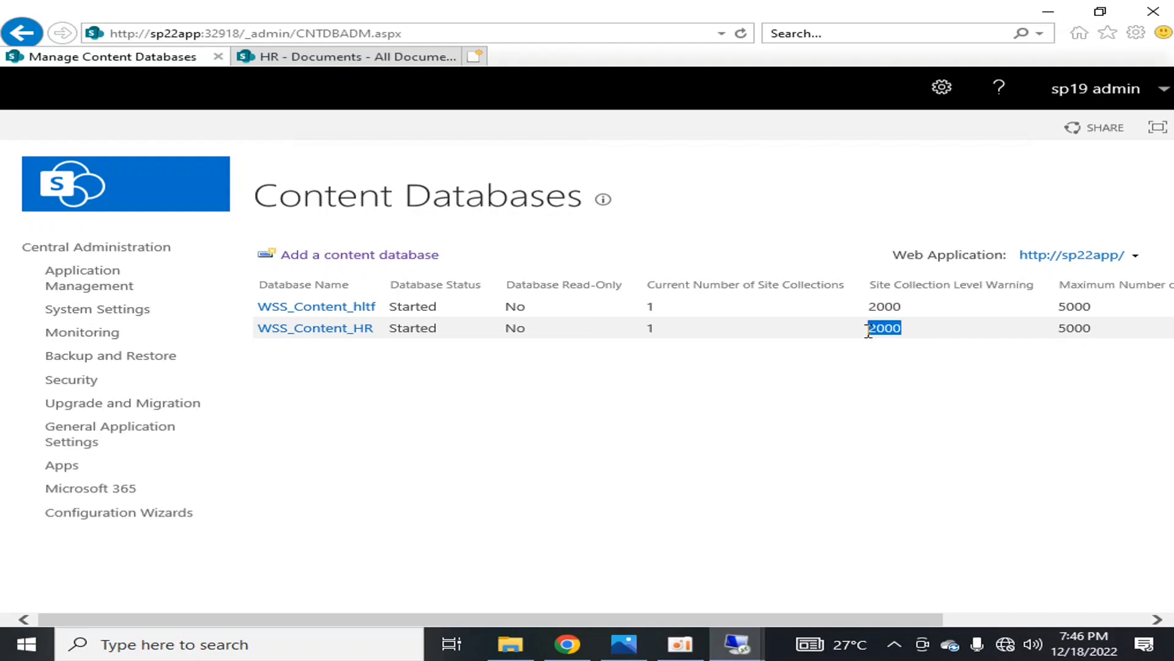